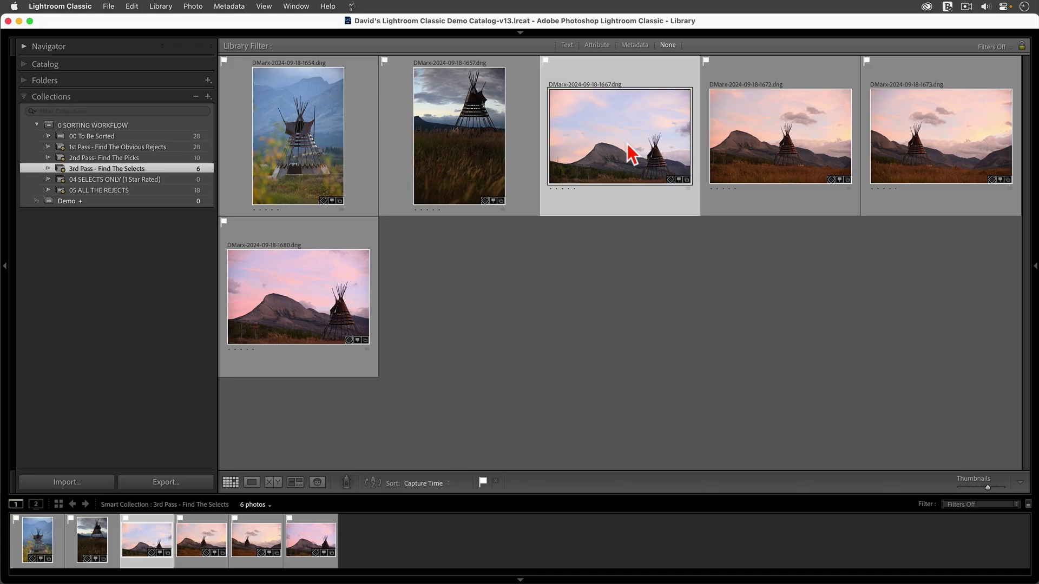
# - Survey the four sunset tepee shots (1667–1680) with panels hidden and eliminate three
pyautogui.keyDown('shift'); pyautogui.click(306, 313); pyautogui.keyUp('shift')
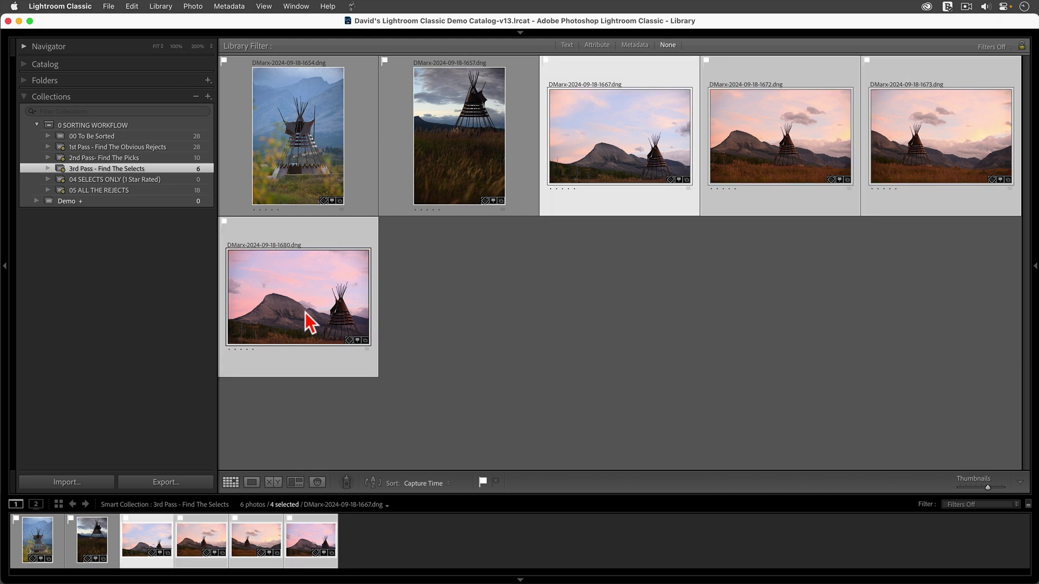
pyautogui.click(296, 483)
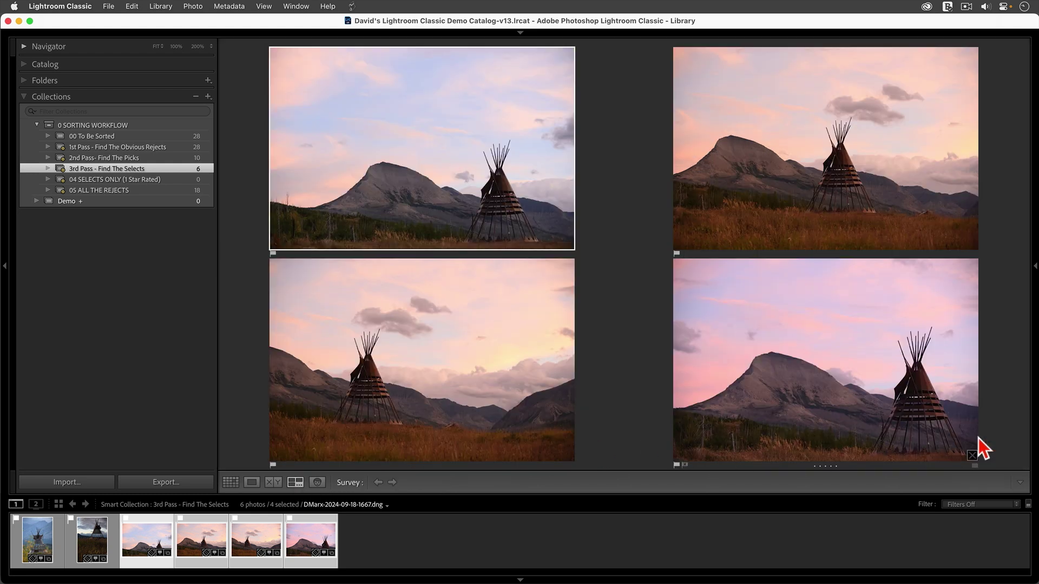
pyautogui.hotkey('shift', 'Tab')
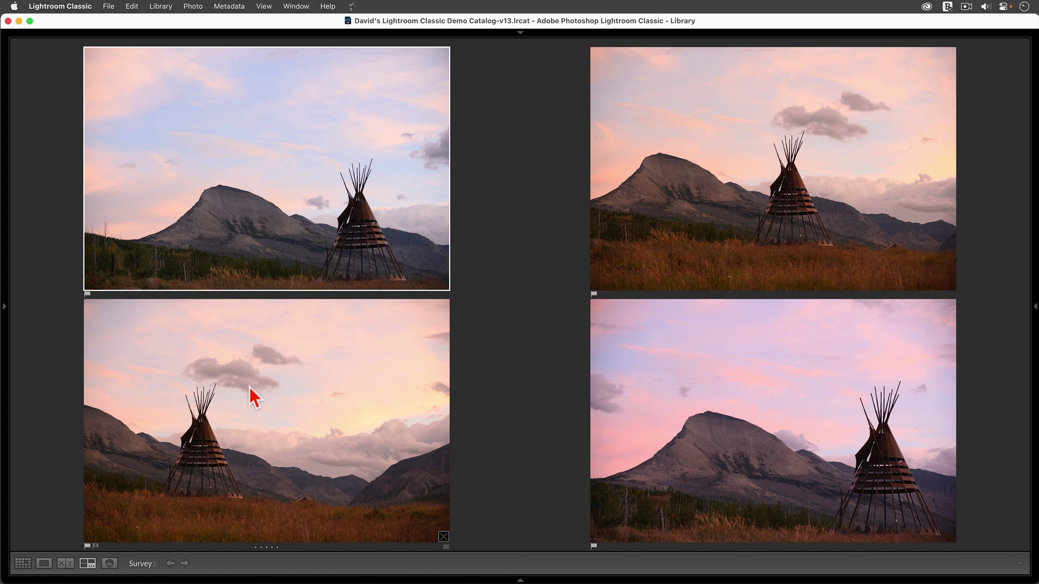
pyautogui.click(444, 536)
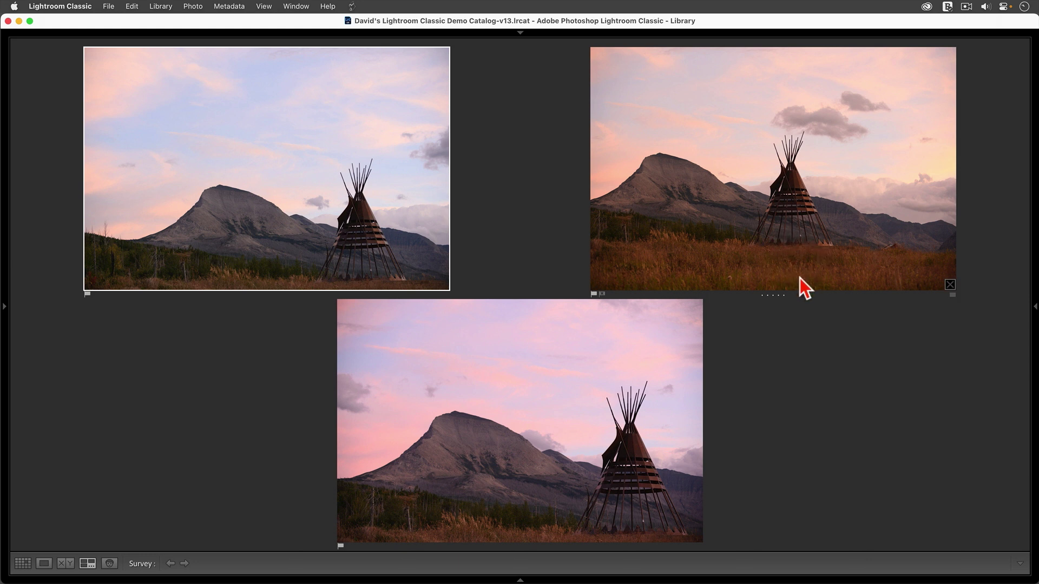
pyautogui.click(951, 286)
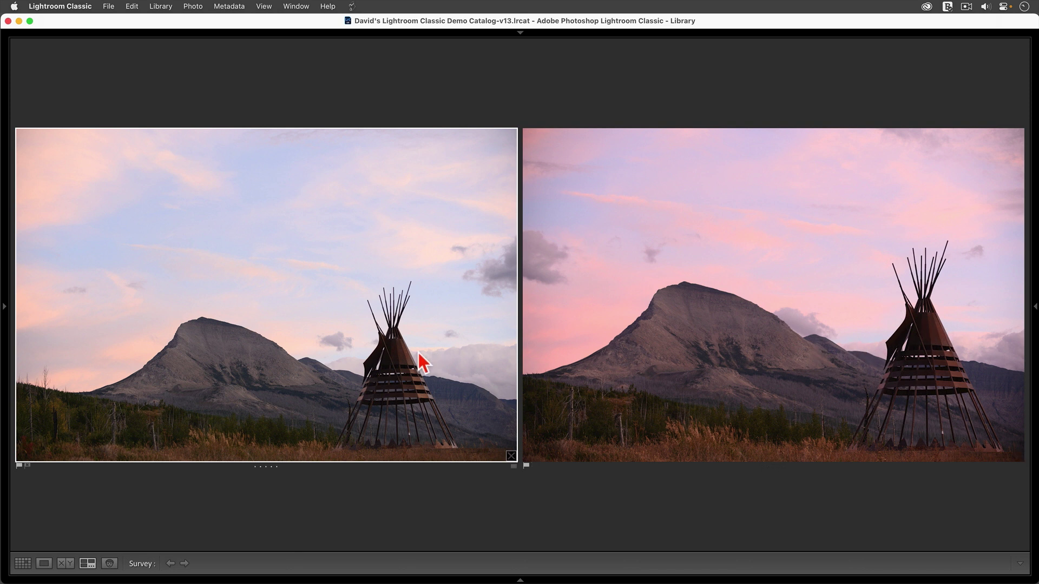
pyautogui.click(511, 456)
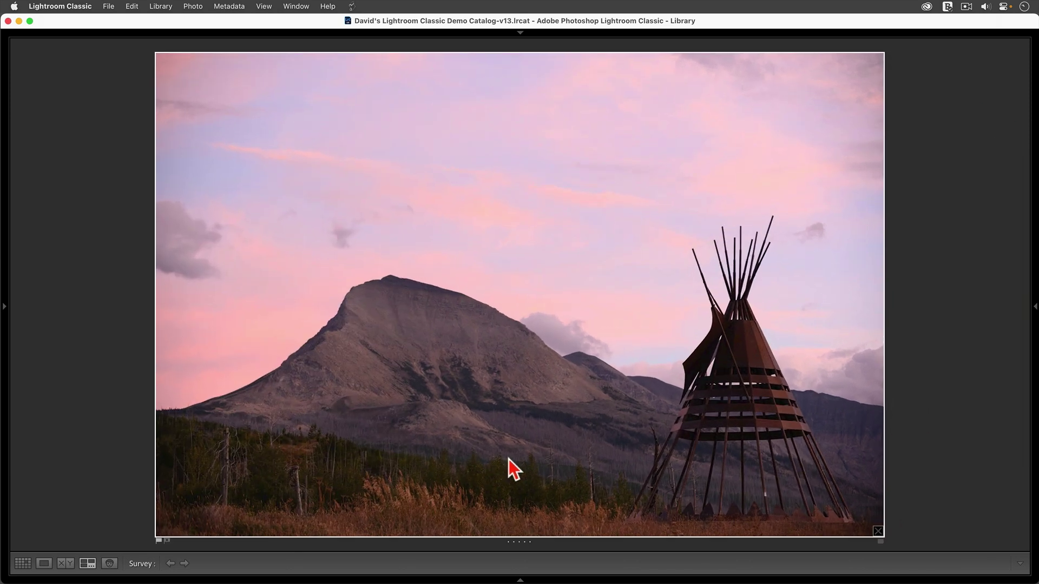
# - Give the remaining photo 1680 a one-star rating and return to the grid
pyautogui.press('F7')
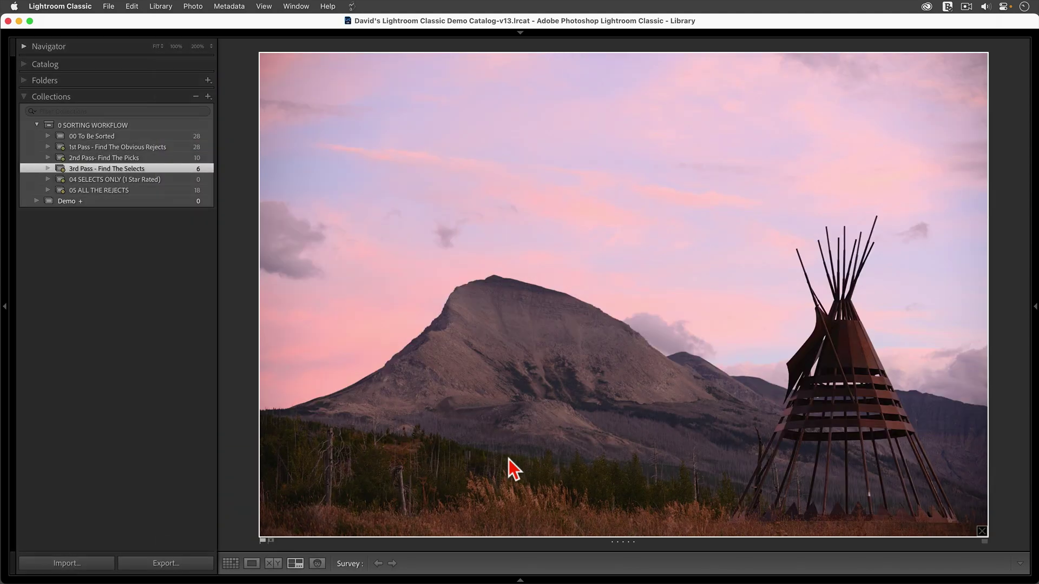
pyautogui.press('1')
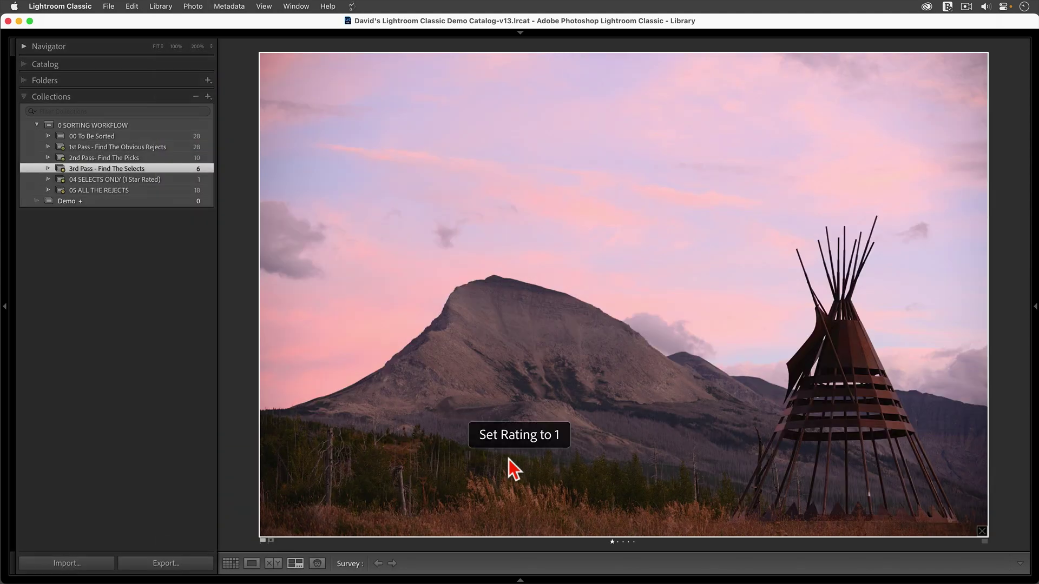
pyautogui.press('g')
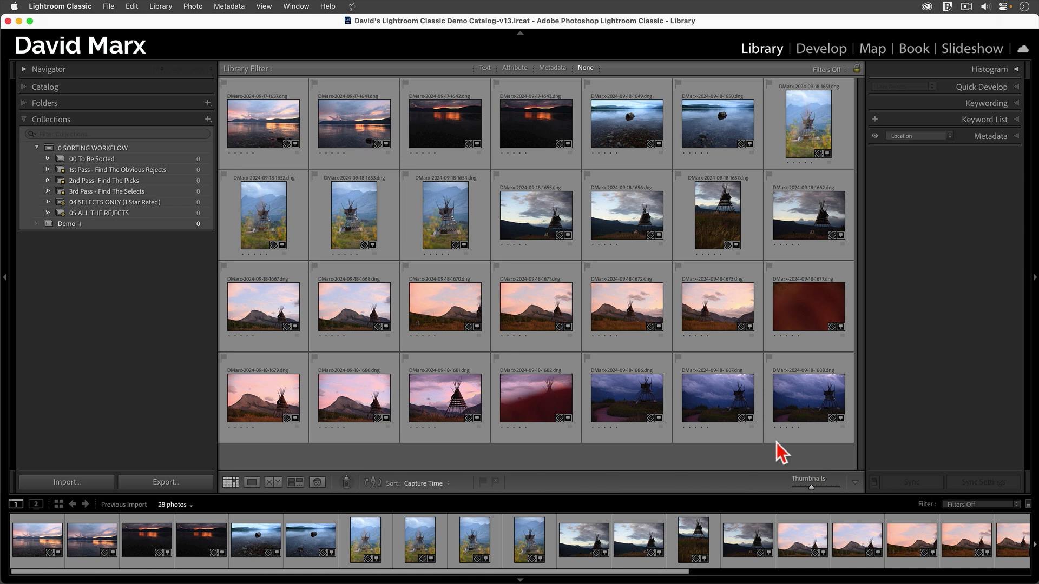
# - Select all 28 photos via Edit > Select All and drag them into 00 To Be Sorted
pyautogui.click(134, 12)
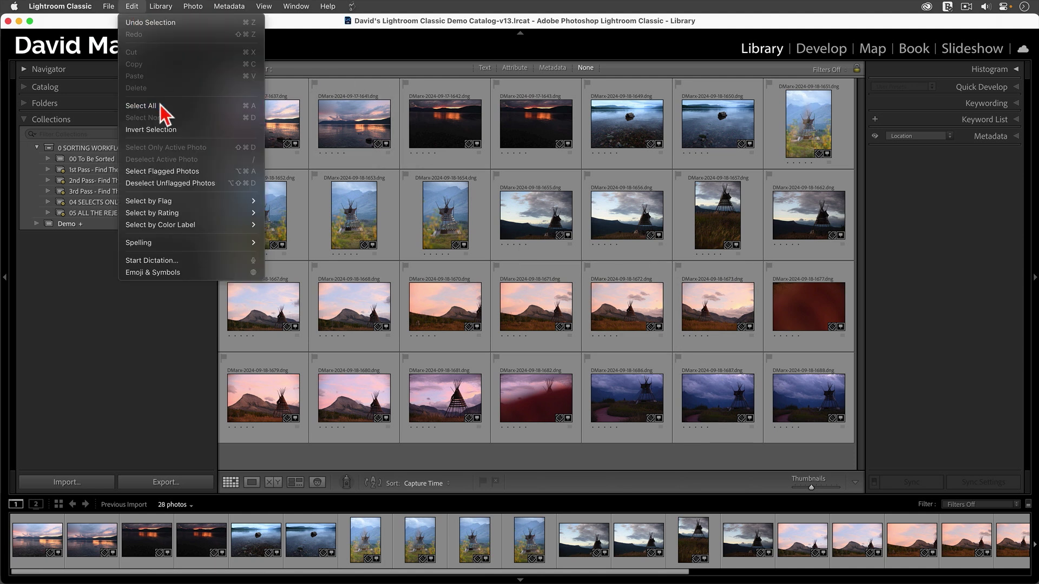
pyautogui.click(140, 106)
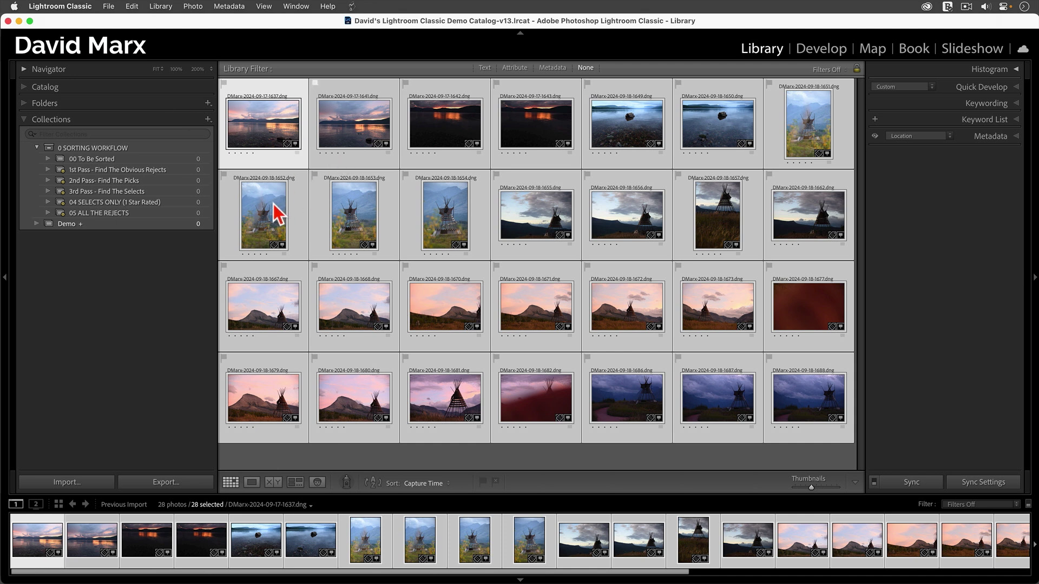
pyautogui.moveTo(255, 209); pyautogui.dragTo(147, 163)
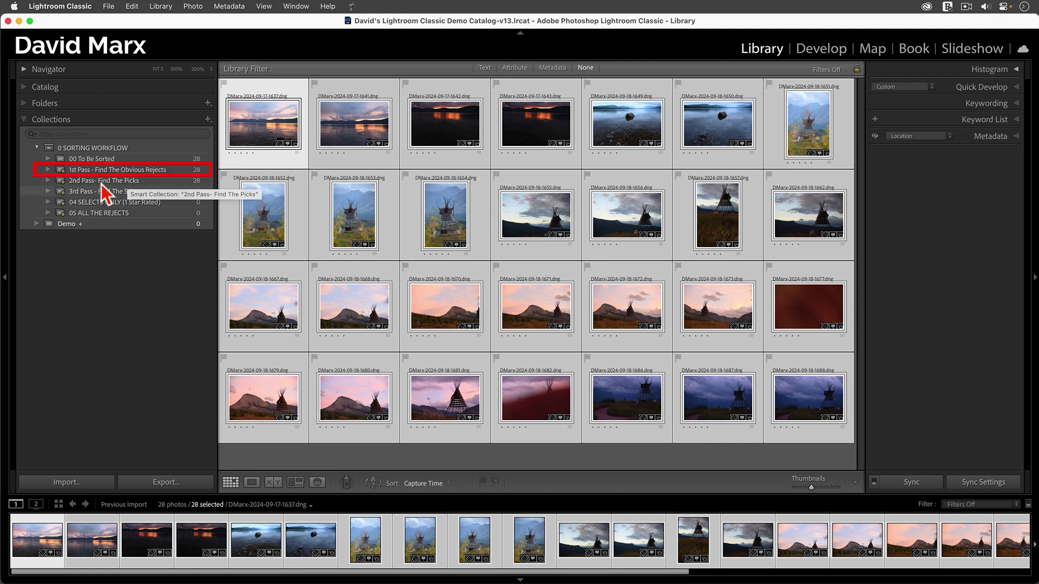
# - In the 1st Pass collection, flag photos 1642, 1677 and 1682 as rejected
pyautogui.click(105, 174)
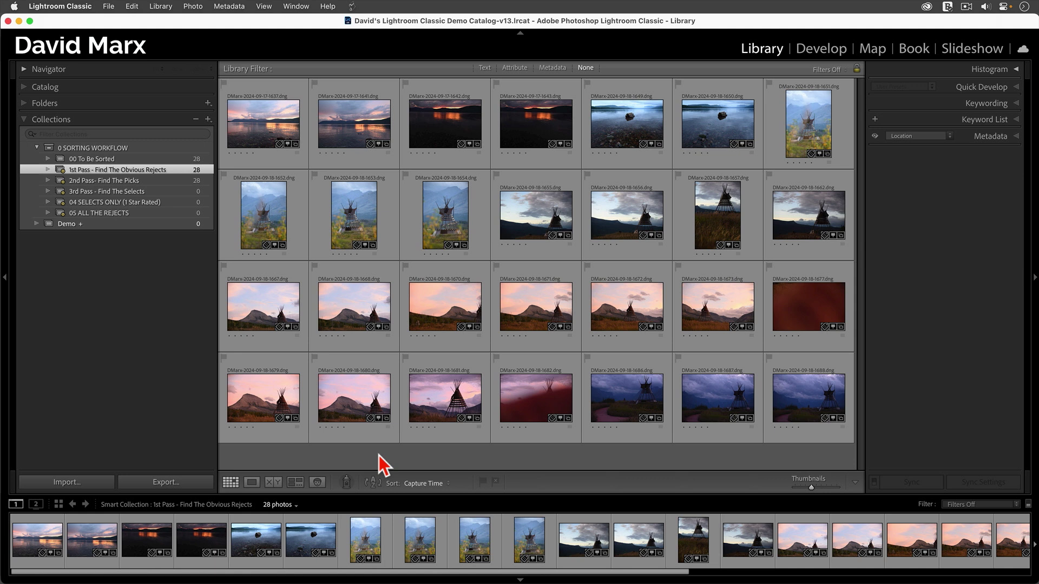
pyautogui.click(449, 139)
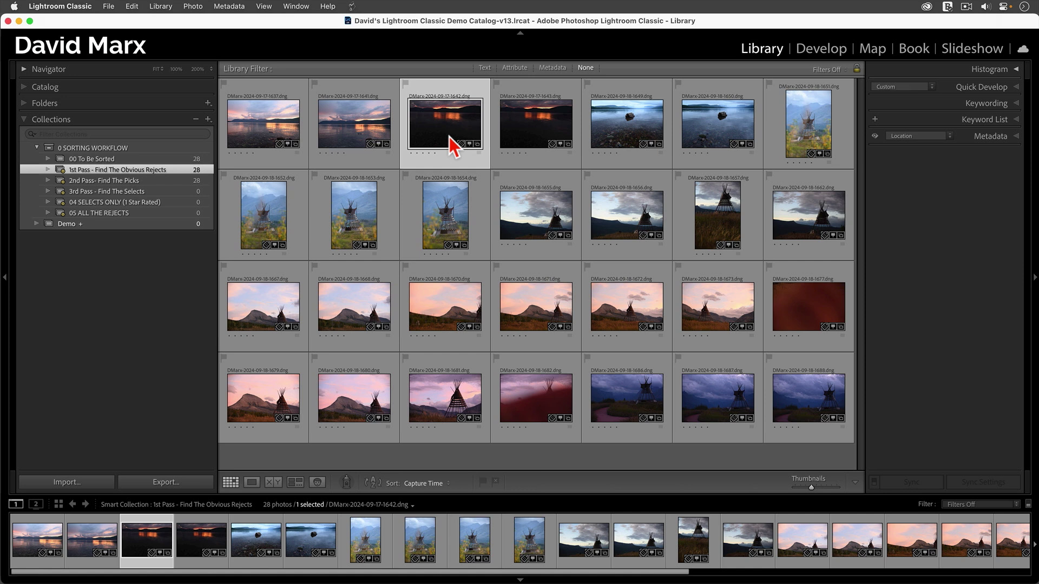
pyautogui.press('x')
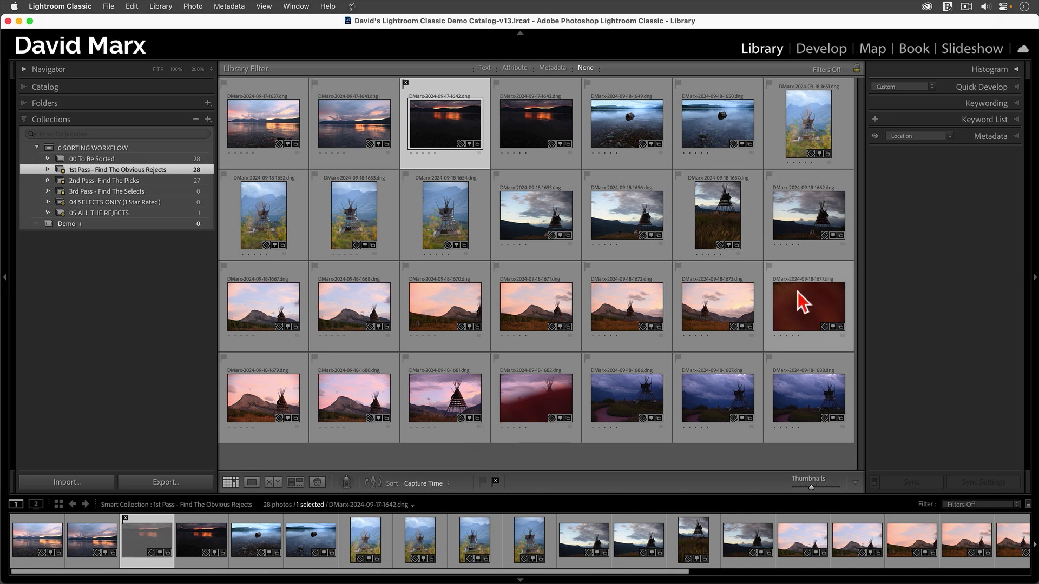
pyautogui.click(802, 301)
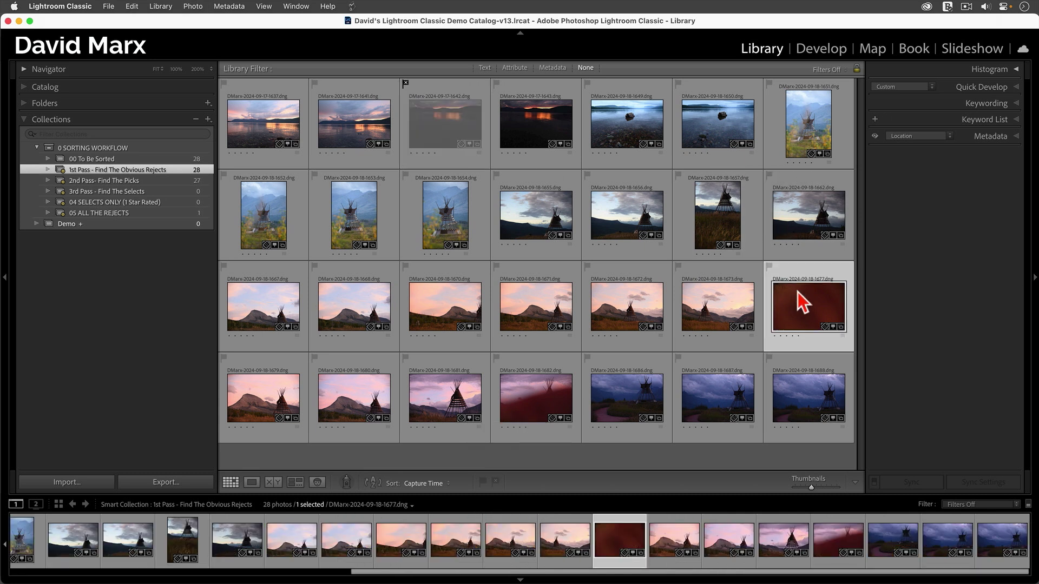
pyautogui.keyDown('super'); pyautogui.click(557, 397); pyautogui.keyUp('super')
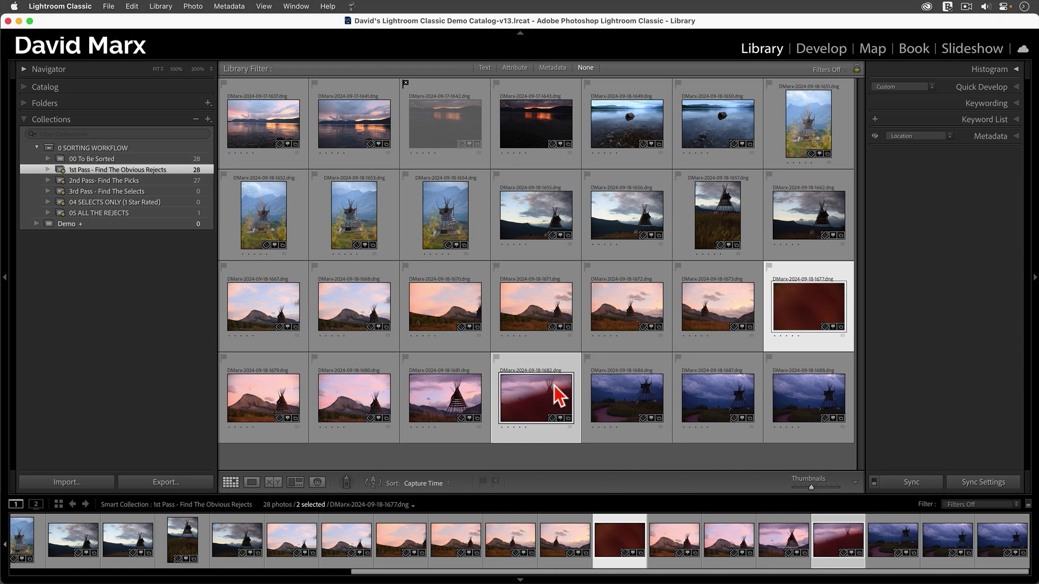
pyautogui.press('x')
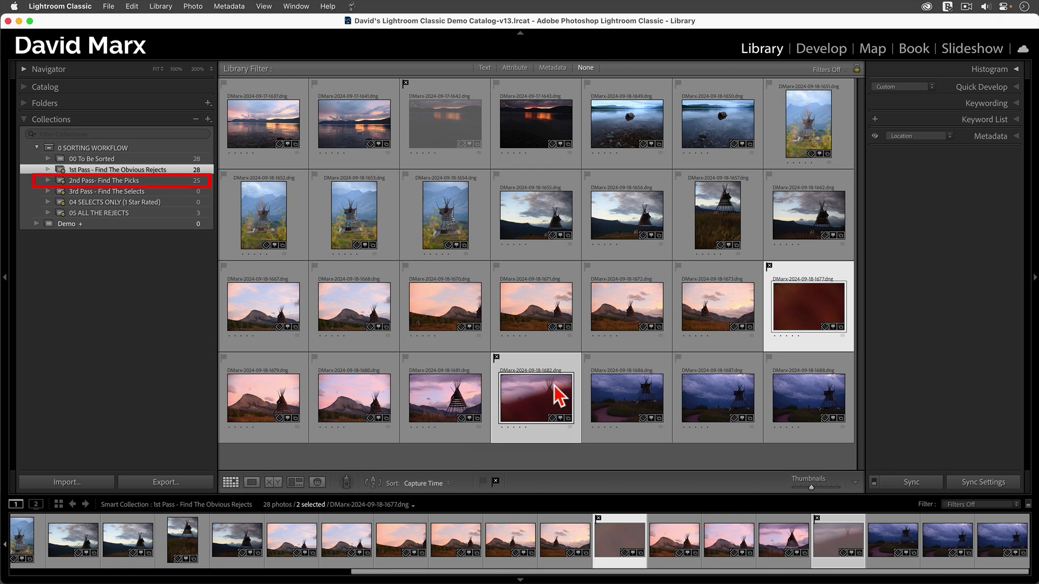
# - Open 2nd Pass - Find The Picks and enlarge the thumbnails to two per row
pyautogui.click(154, 183)
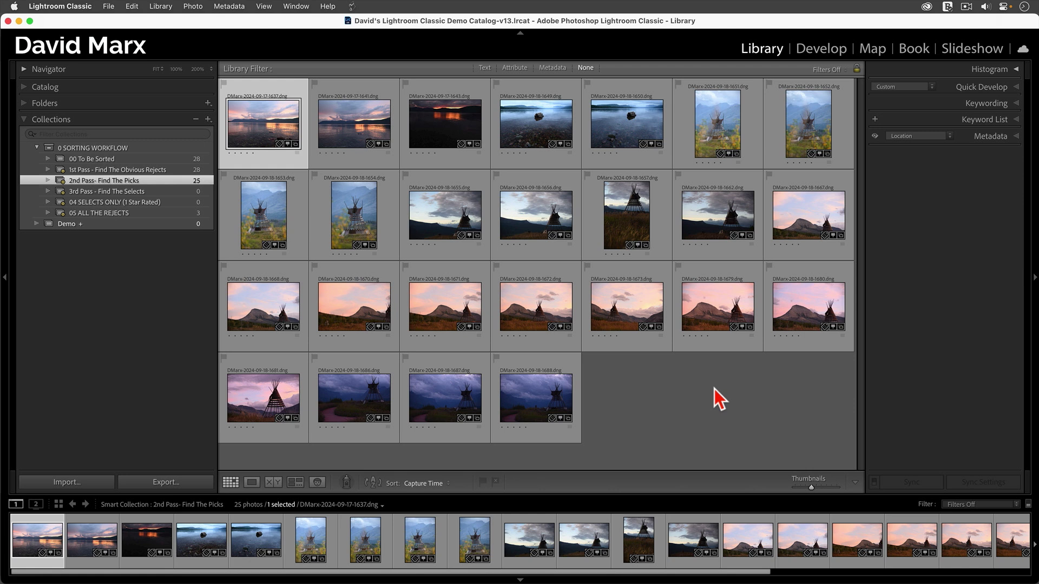
pyautogui.press('j')
pyautogui.press('j')
pyautogui.press('j')
pyautogui.press('=')
pyautogui.press('=')
pyautogui.press('=')
pyautogui.press('=')
pyautogui.press('=')
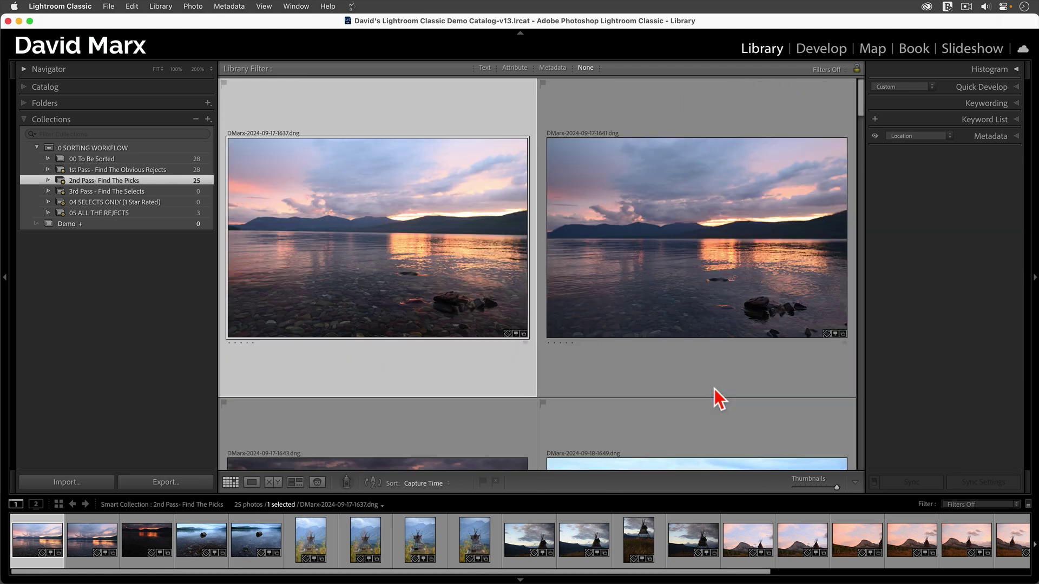
pyautogui.scroll(-3, 714, 388)
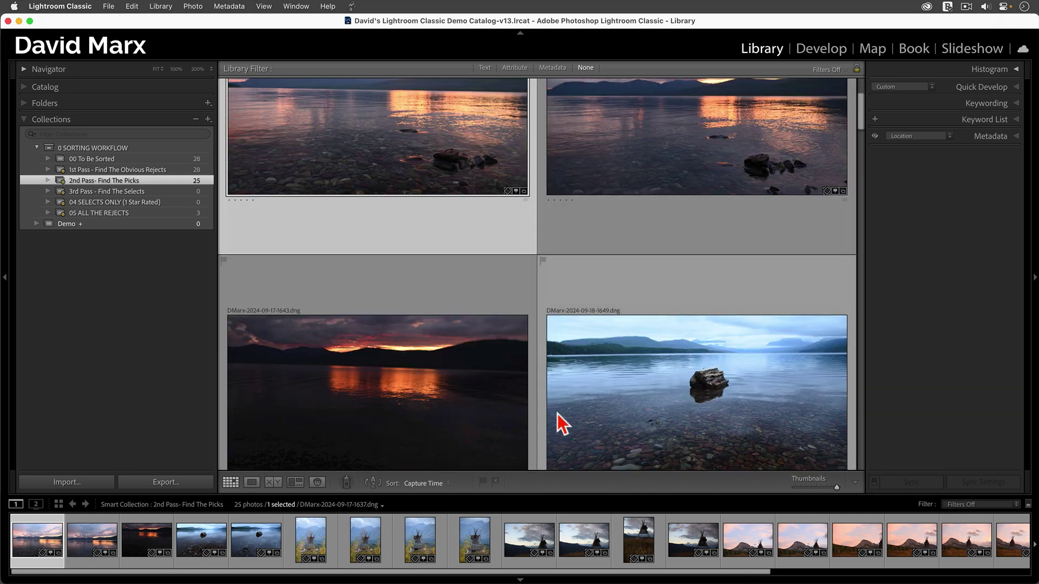
# - Reject photos 1643, 1650, 1652 and 1651 as weak shots
pyautogui.click(431, 394)
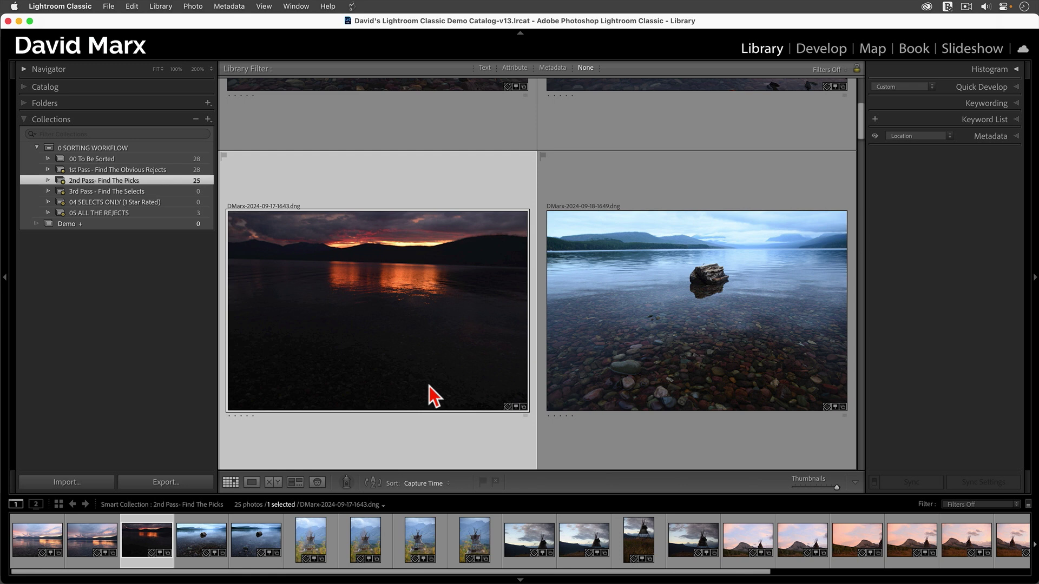
pyautogui.press('x')
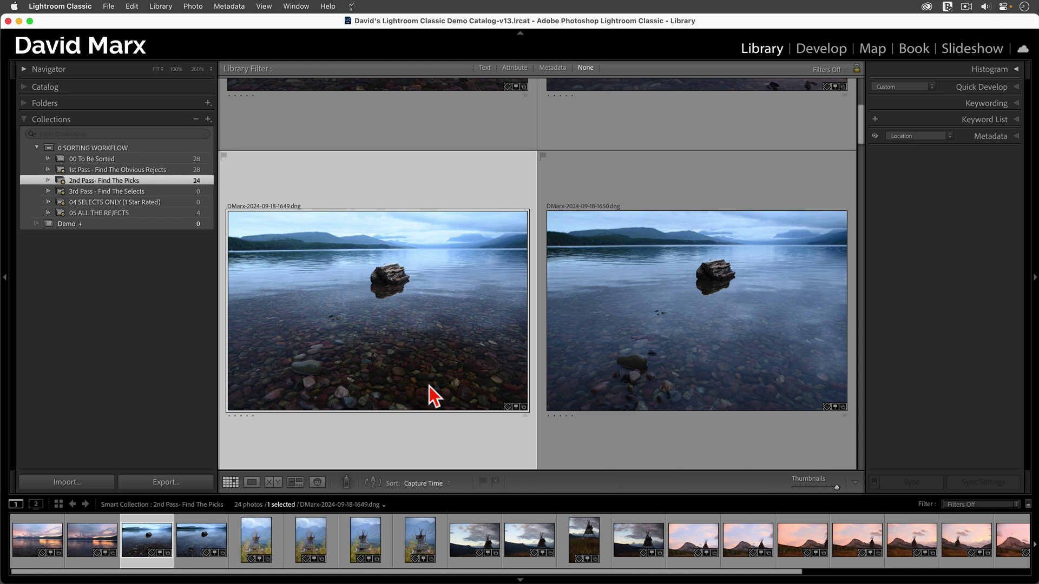
pyautogui.press('Right')
pyautogui.press('-')
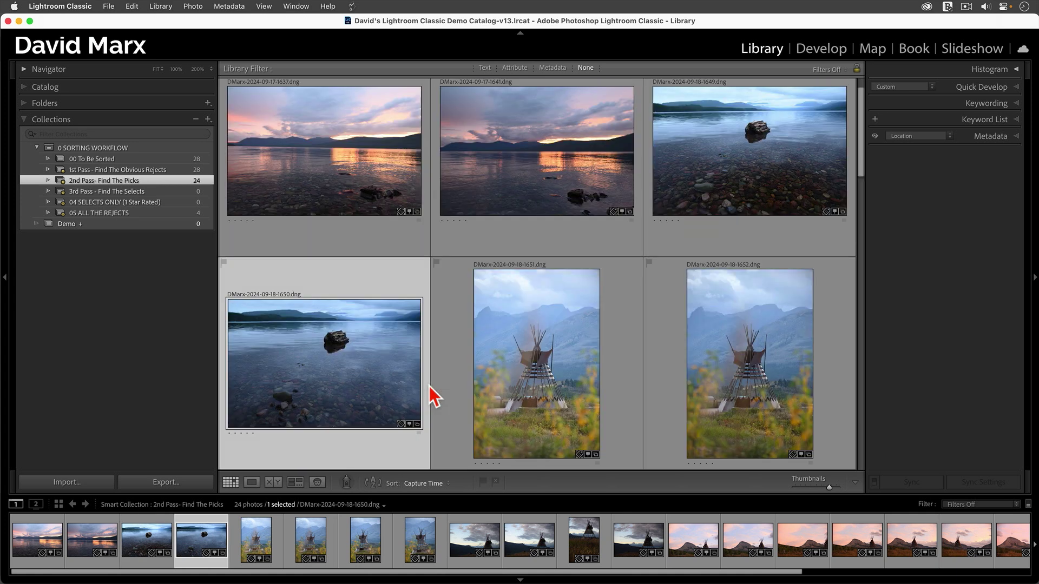
pyautogui.press('x')
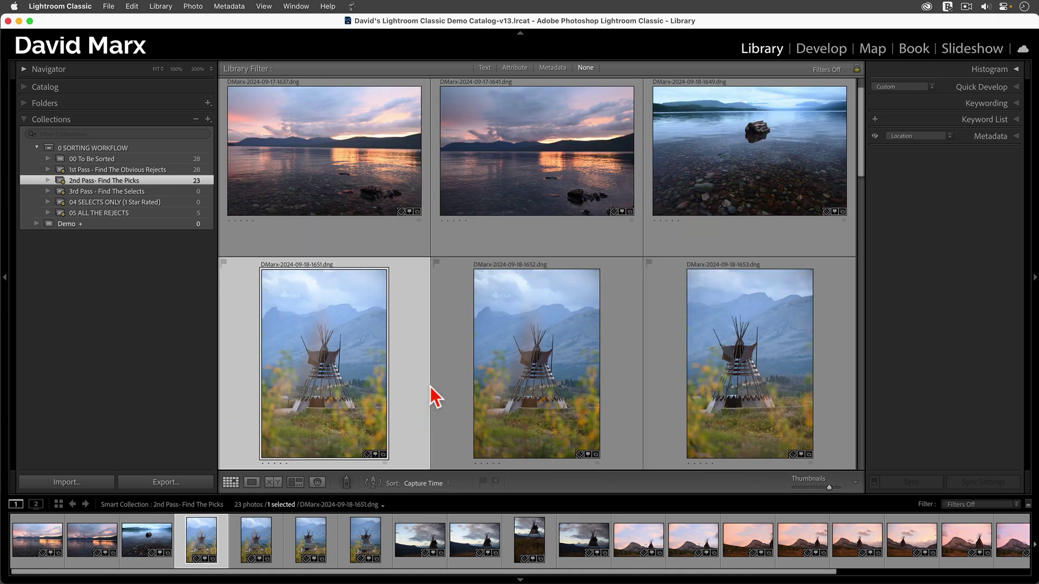
pyautogui.click(529, 362)
pyautogui.press('x')
pyautogui.click(304, 358)
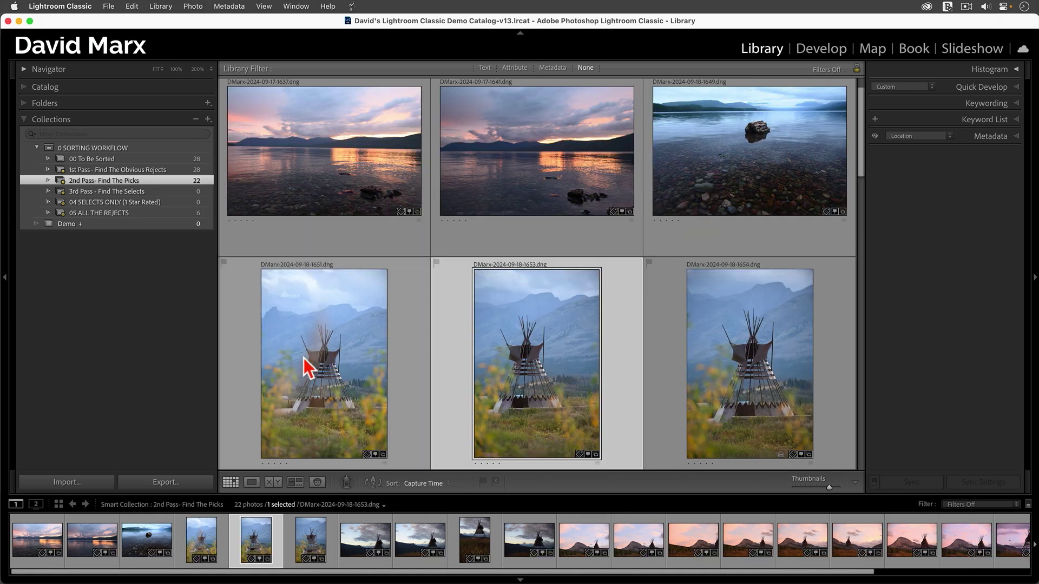
pyautogui.press('x')
# - Reject photos 1688 and 1687 further down the grid
pyautogui.scroll(-10, 319, 357)
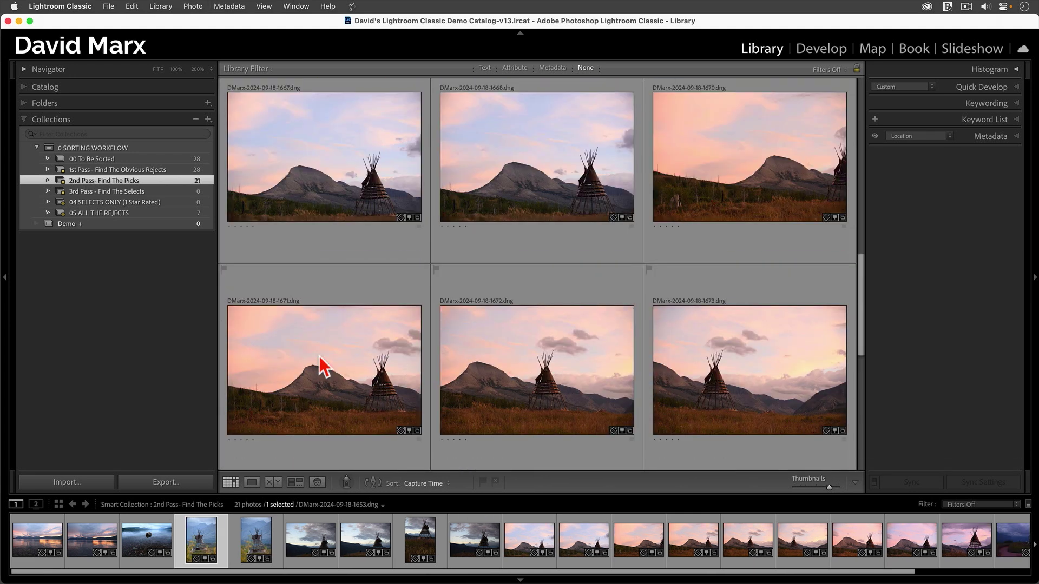
pyautogui.click(319, 358)
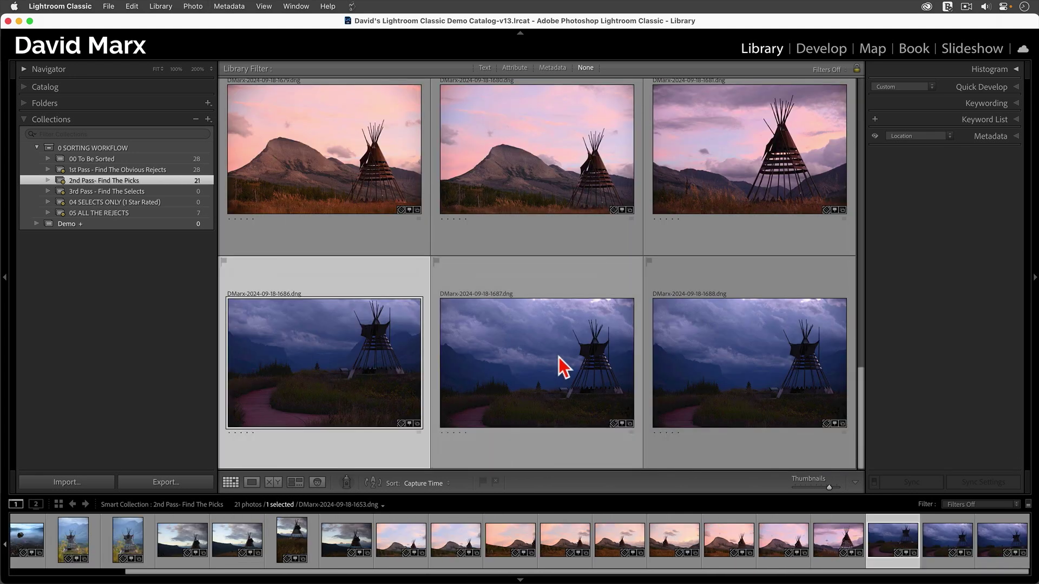
pyautogui.click(728, 378)
pyautogui.press('x')
pyautogui.click(525, 398)
pyautogui.press('x')
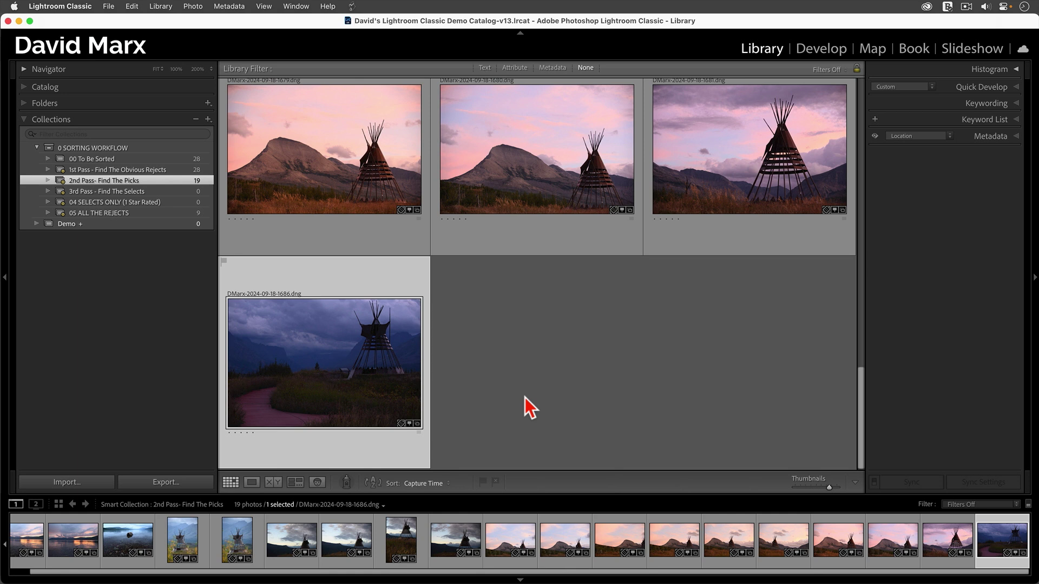
# - Open stormy teepee photo 1686 in Loupe view, switching to Grid and back
pyautogui.press('=')
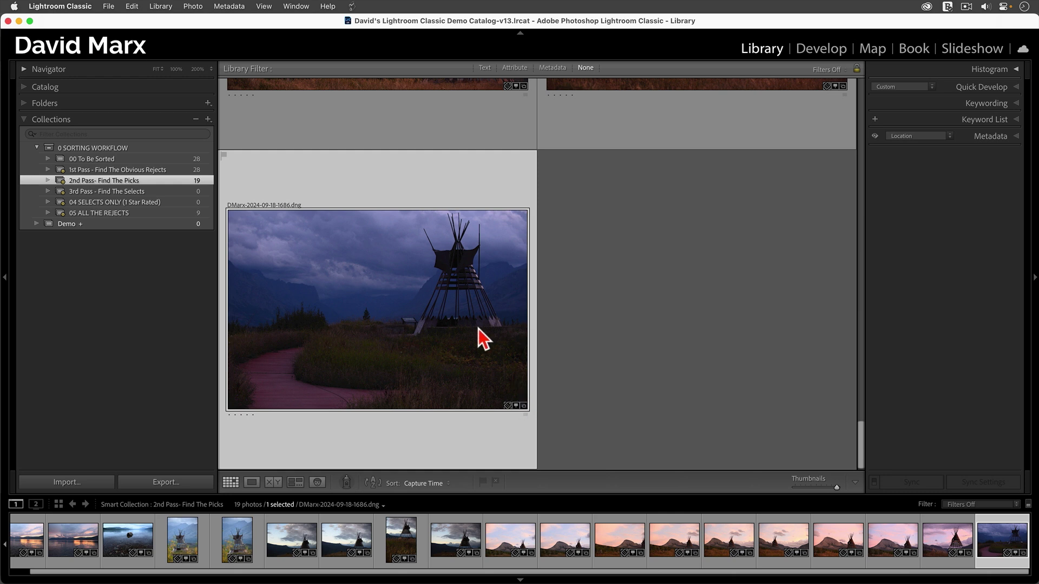
pyautogui.scroll(1, 478, 329)
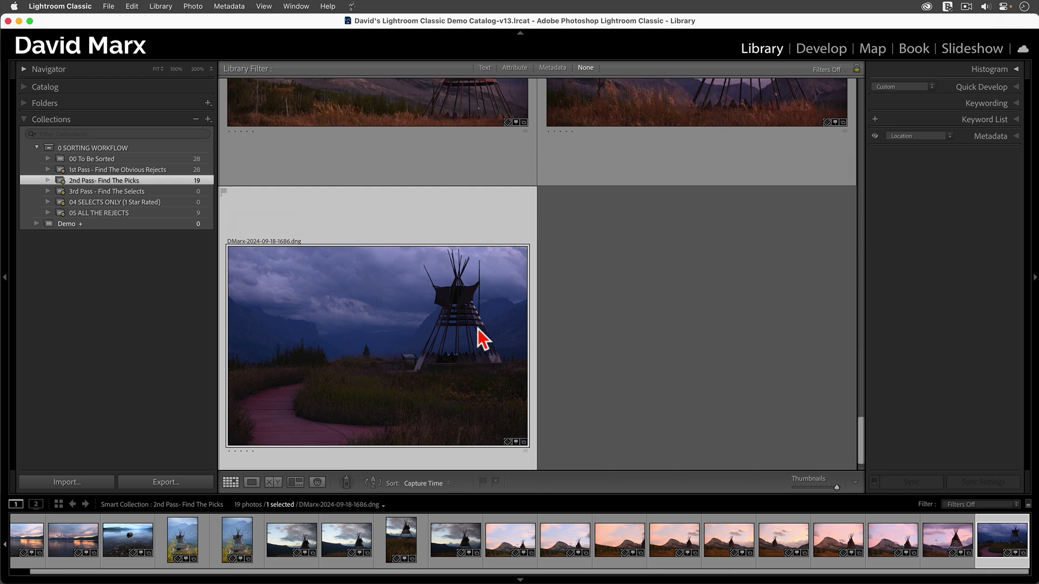
pyautogui.scroll(-1, 478, 330)
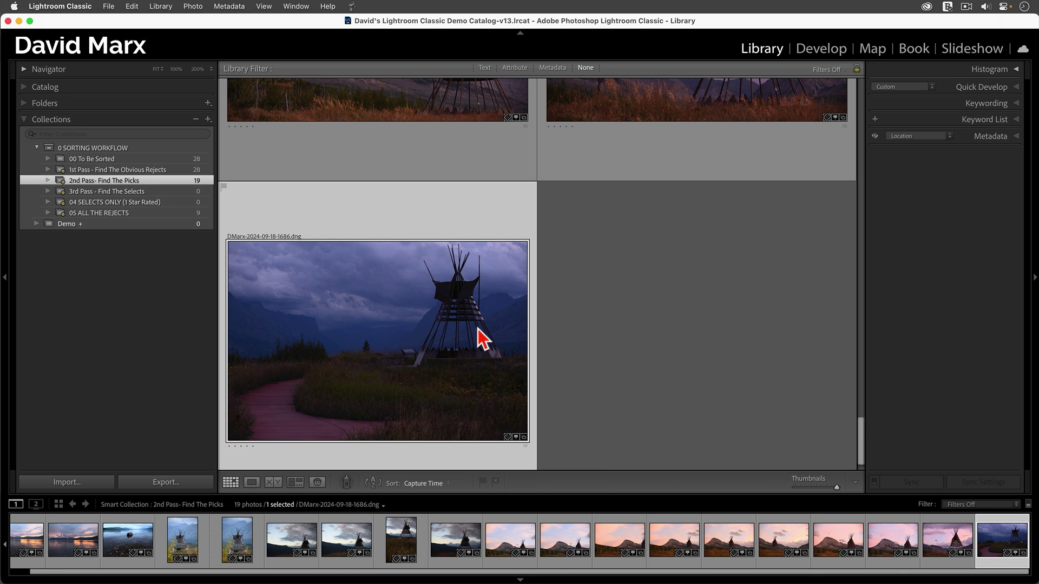
pyautogui.doubleClick(478, 330)
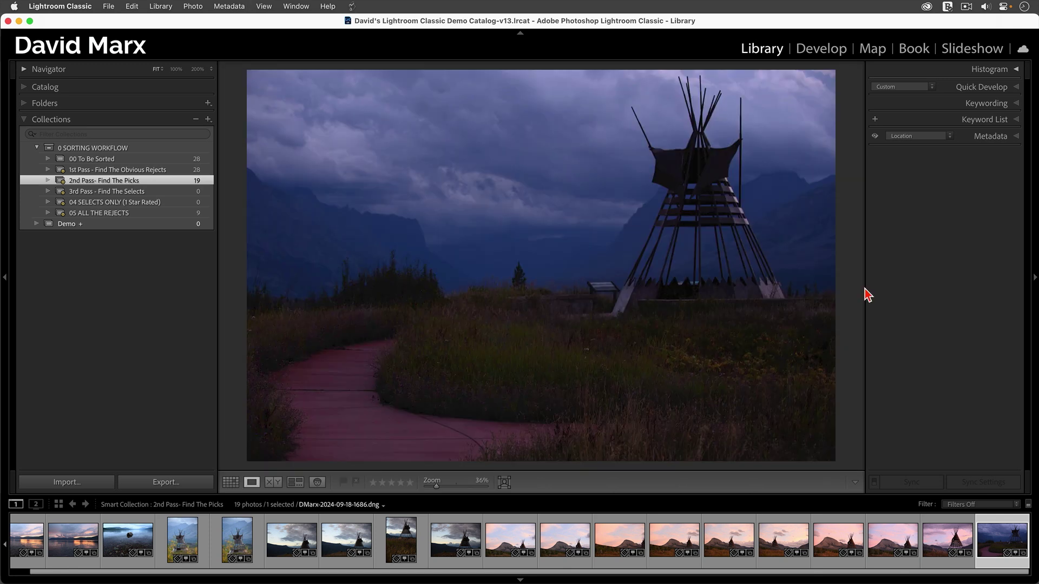
pyautogui.press('g')
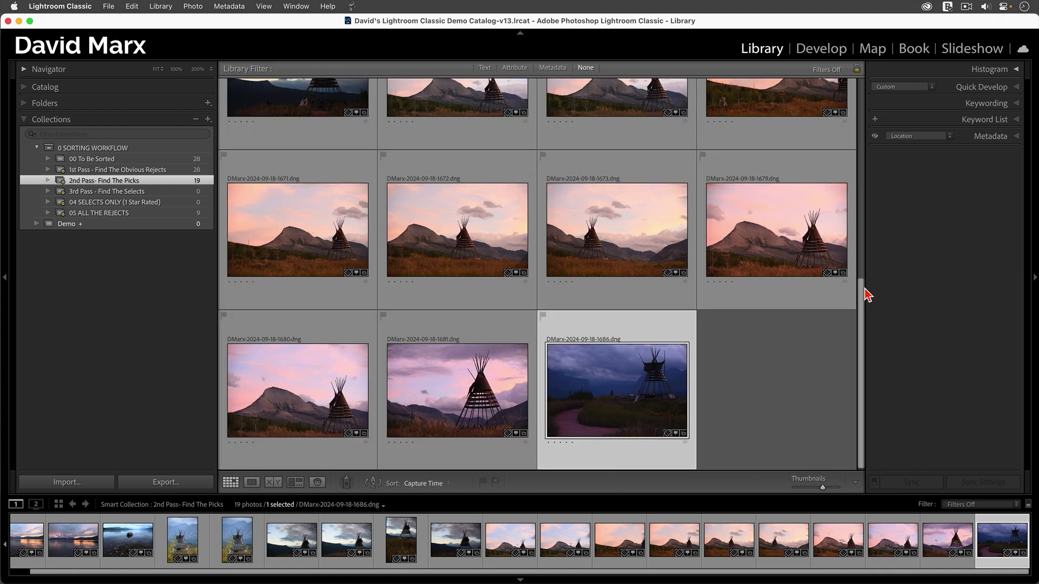
pyautogui.press('e')
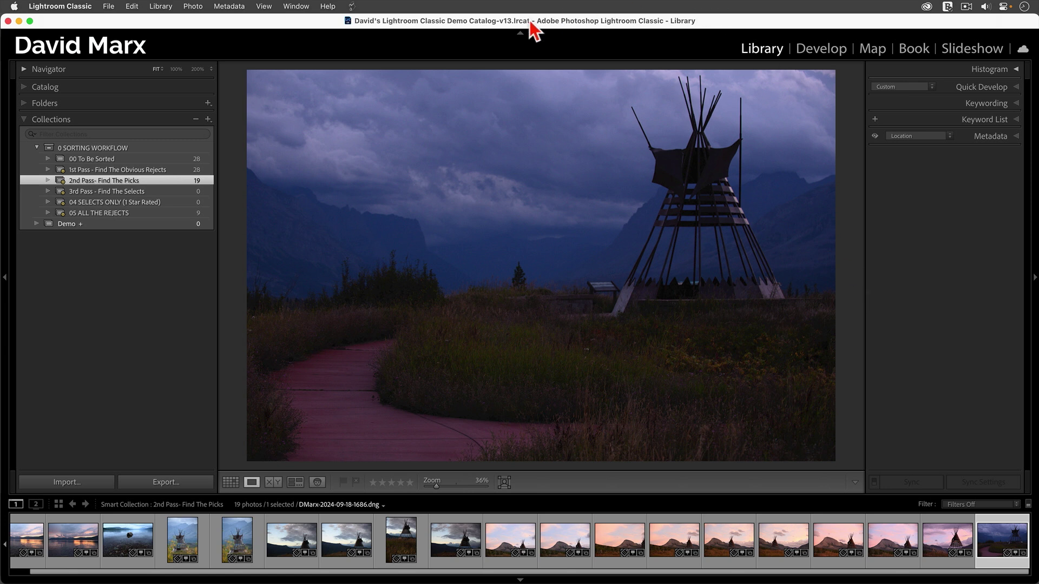
# - Hide the top, right and left panels around photo 1686, keeping the filmstrip visible
pyautogui.click(519, 35)
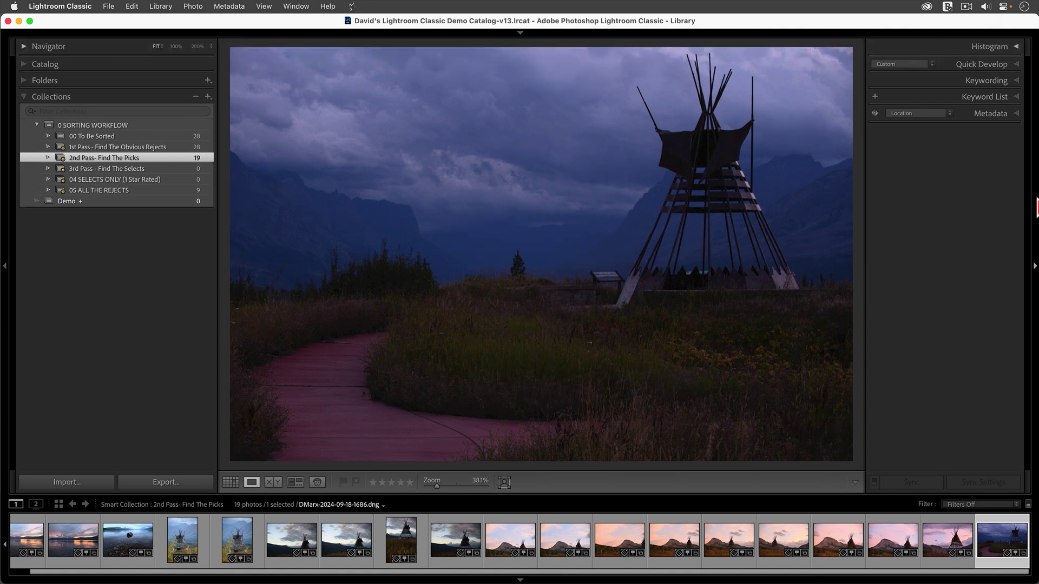
pyautogui.click(1034, 269)
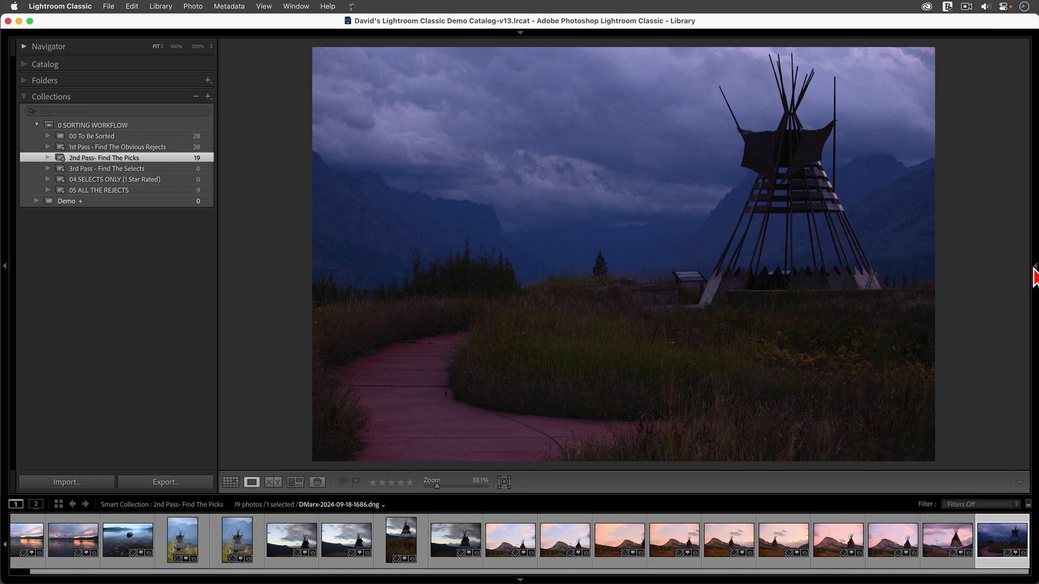
pyautogui.press('F5')
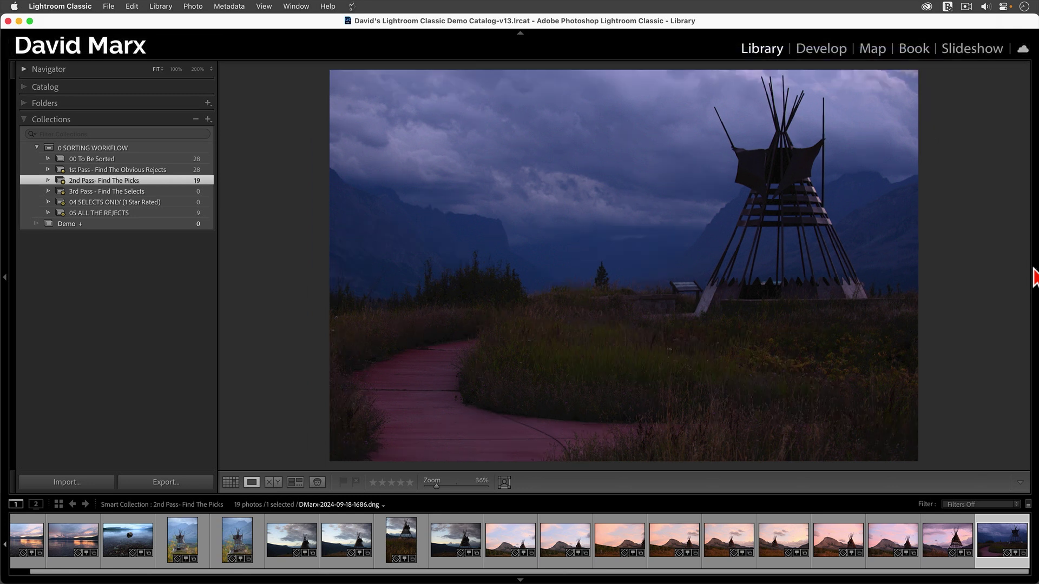
pyautogui.press('F5')
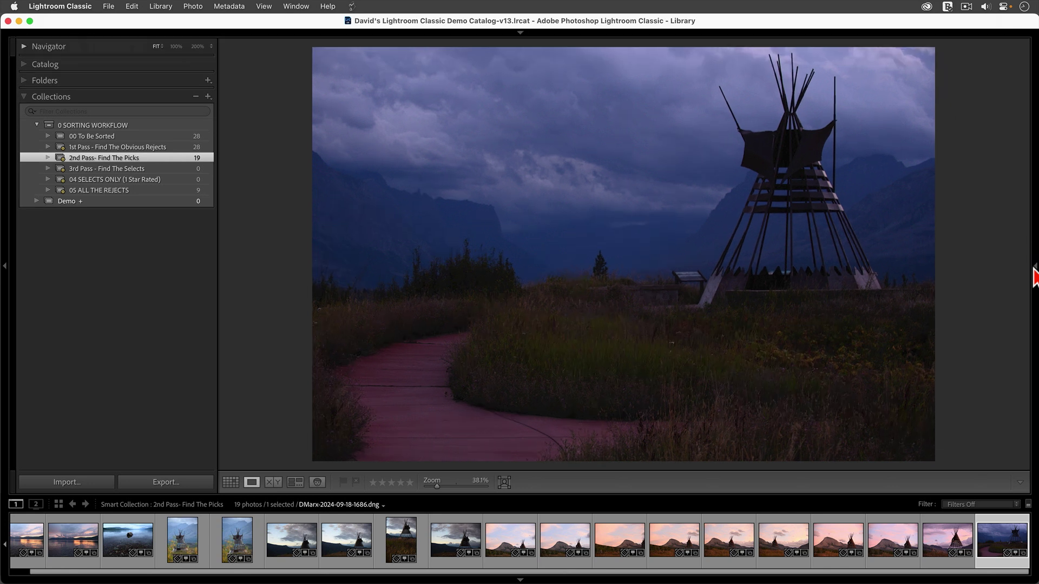
pyautogui.click(1034, 267)
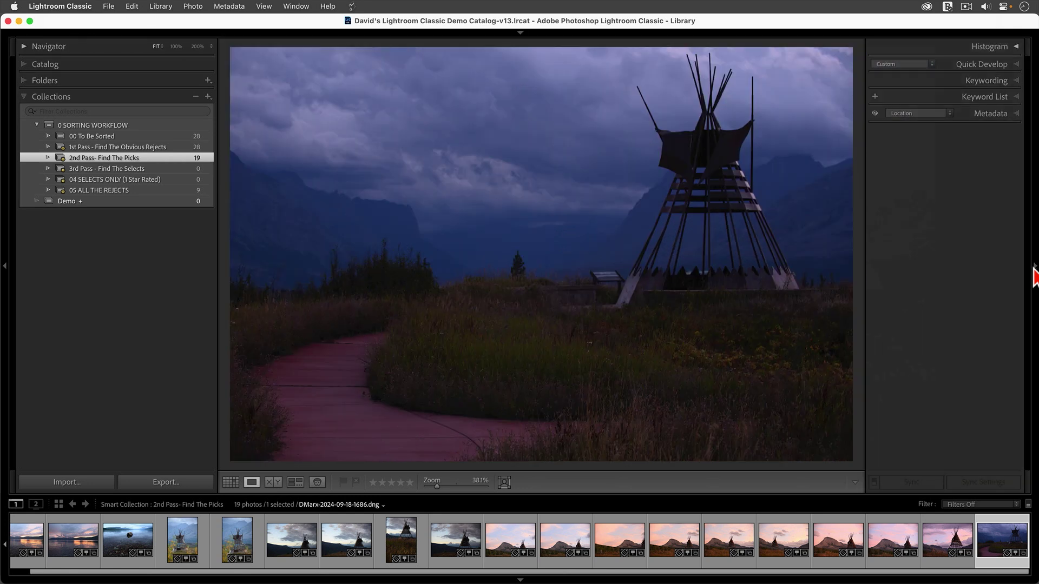
pyautogui.click(1034, 276)
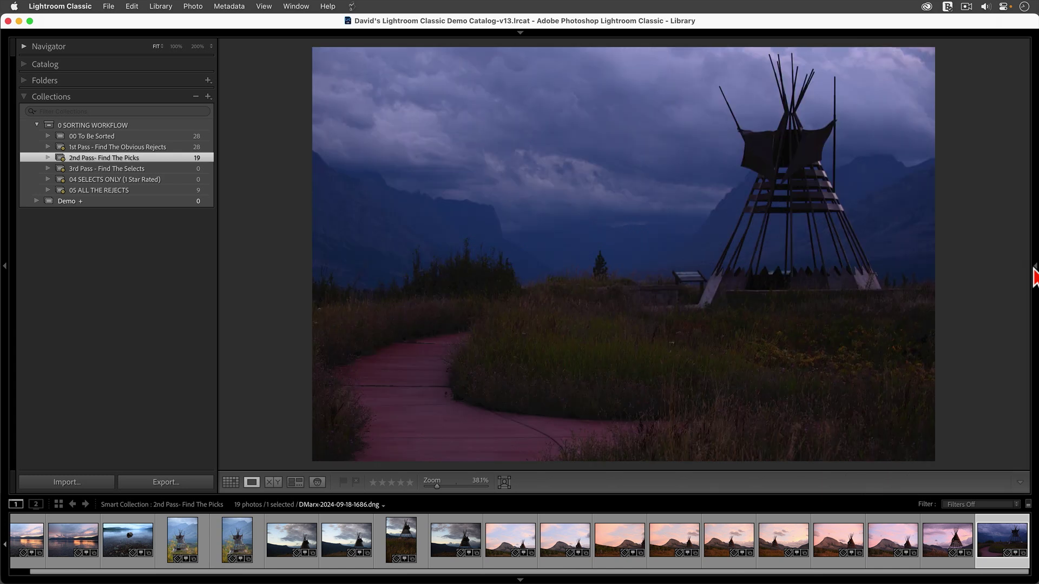
pyautogui.press('F6')
pyautogui.press('F6')
pyautogui.press('F7')
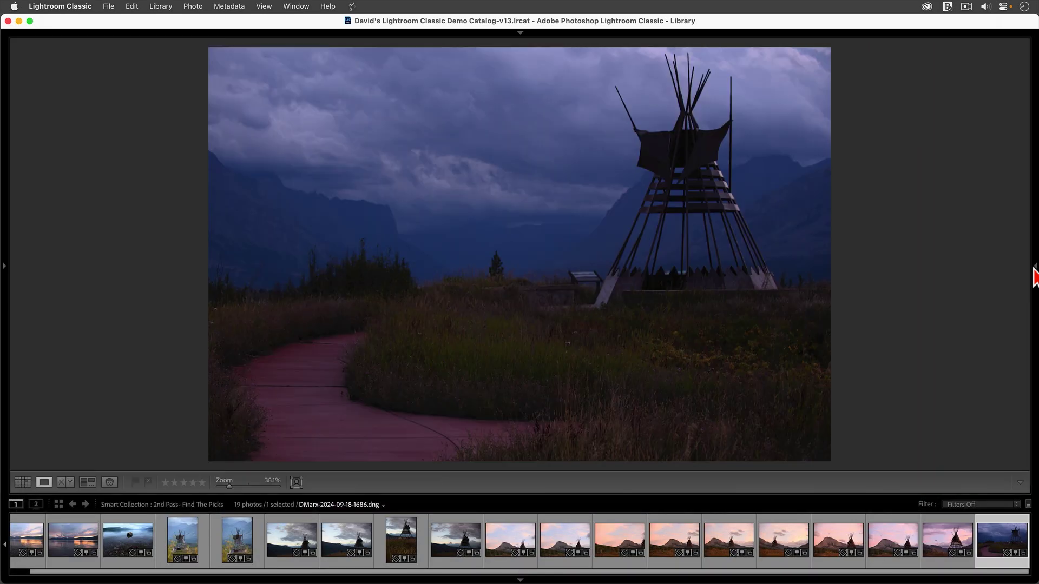
# - Reopen the collections panel and reject photos 1670 and 1671 after checking focus zoomed in
pyautogui.press('F7')
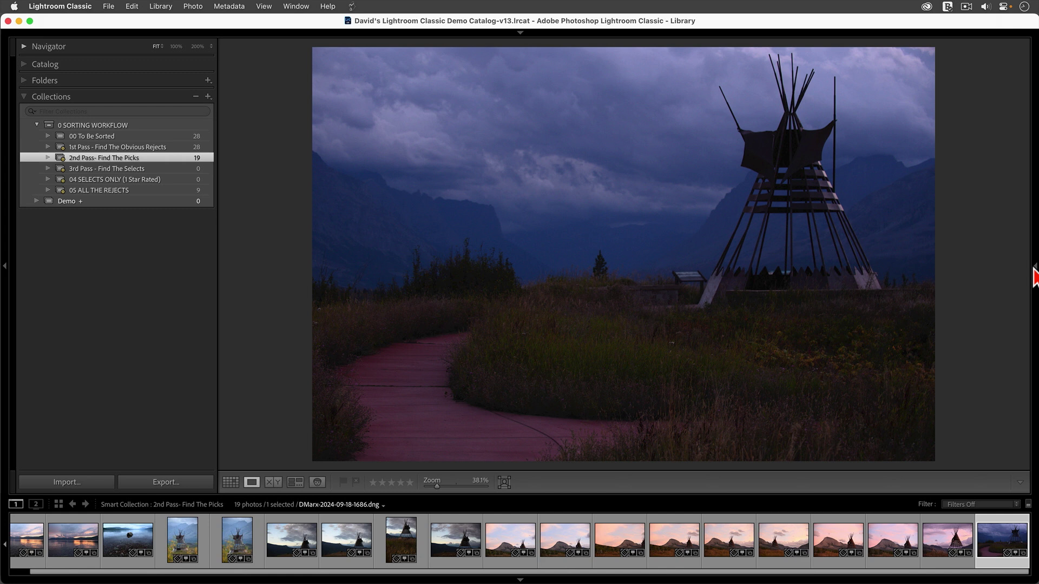
pyautogui.press('Left')
pyautogui.press('Left')
pyautogui.press('Left')
pyautogui.press('Left')
pyautogui.press('Left')
pyautogui.press('Left')
pyautogui.press('Left')
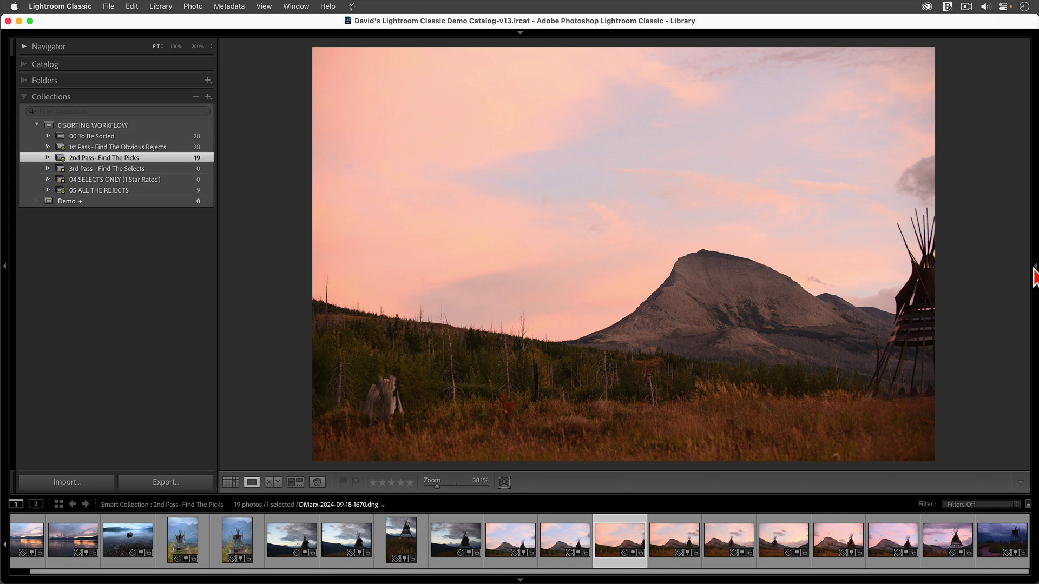
pyautogui.press('x')
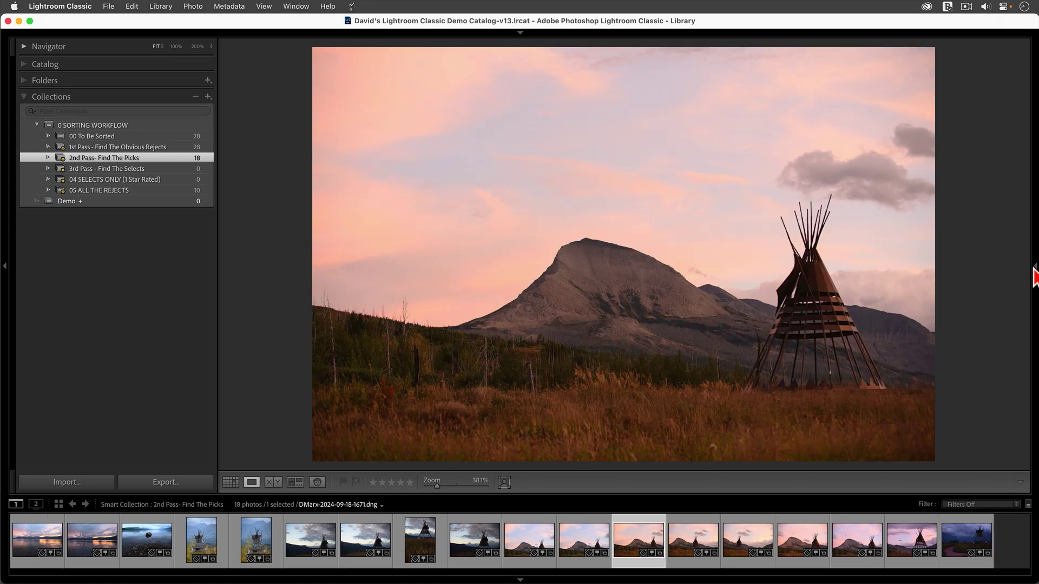
pyautogui.press('Left')
pyautogui.press('Right')
pyautogui.click(817, 260)
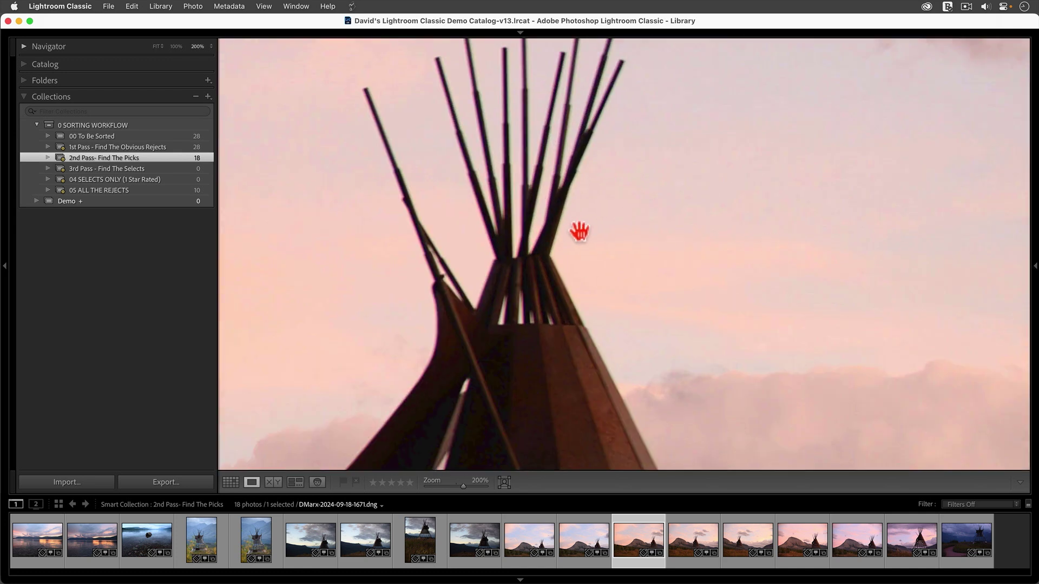
pyautogui.press('super+minus')
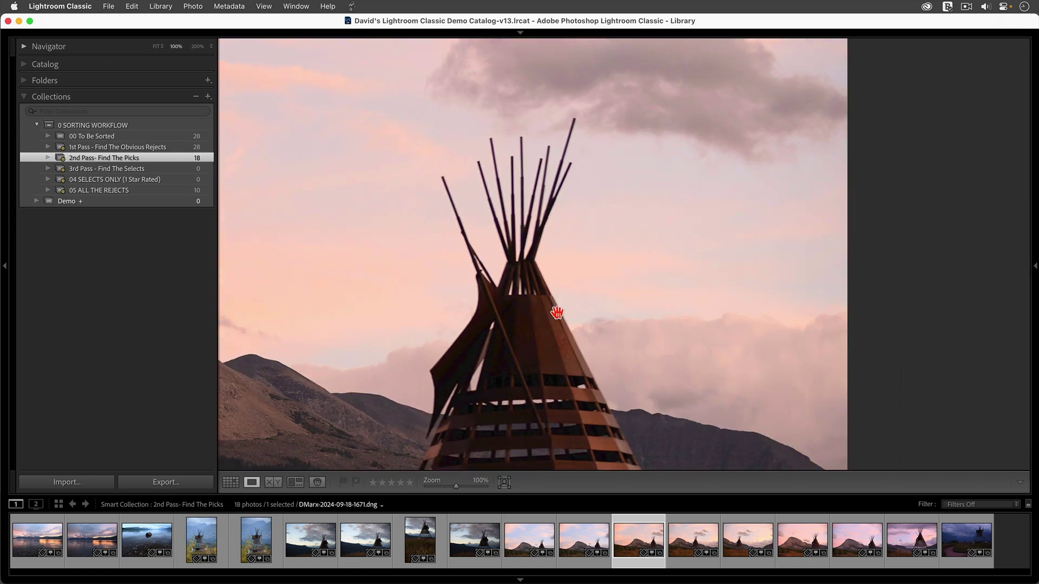
pyautogui.moveTo(506, 287); pyautogui.dragTo(585, 243)
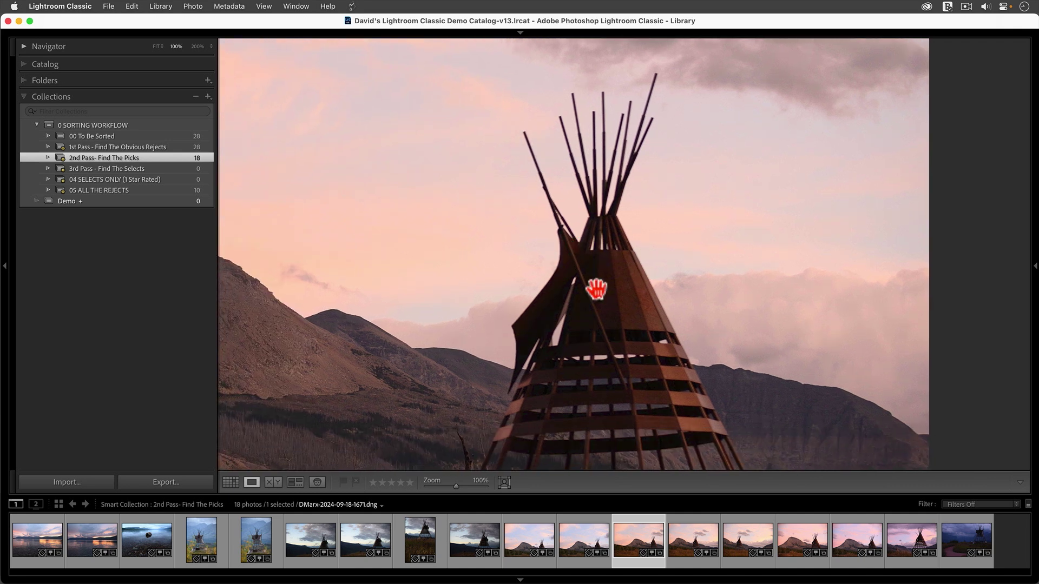
pyautogui.press('x')
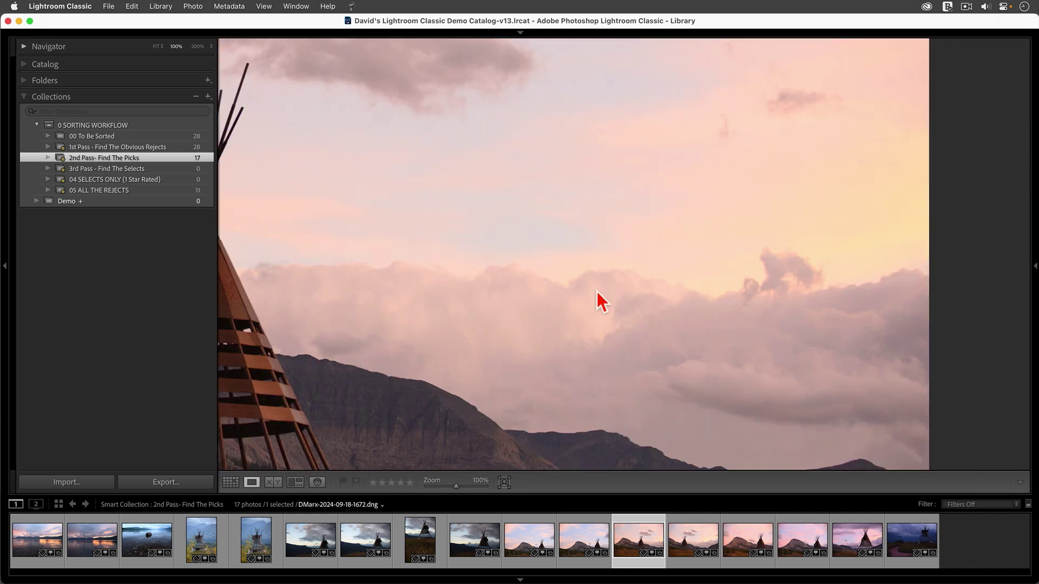
# - Check the teepee's sharpness at 100% and flag photo 1672 as a pick
pyautogui.moveTo(382, 325); pyautogui.dragTo(747, 322)
pyautogui.moveTo(654, 367); pyautogui.dragTo(657, 290)
pyautogui.click(656, 290)
pyautogui.click(657, 286)
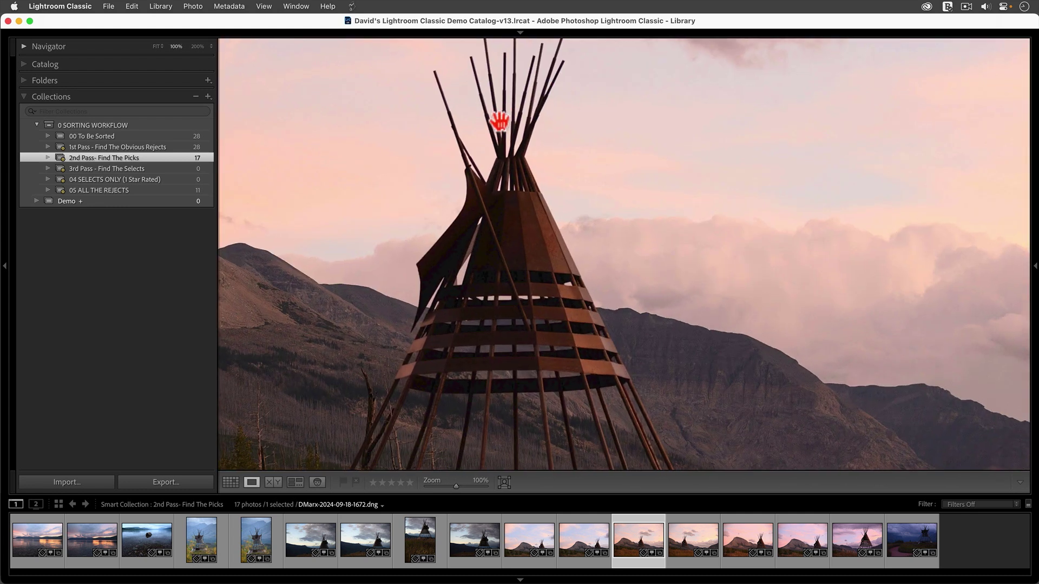
pyautogui.moveTo(494, 120); pyautogui.dragTo(584, 197)
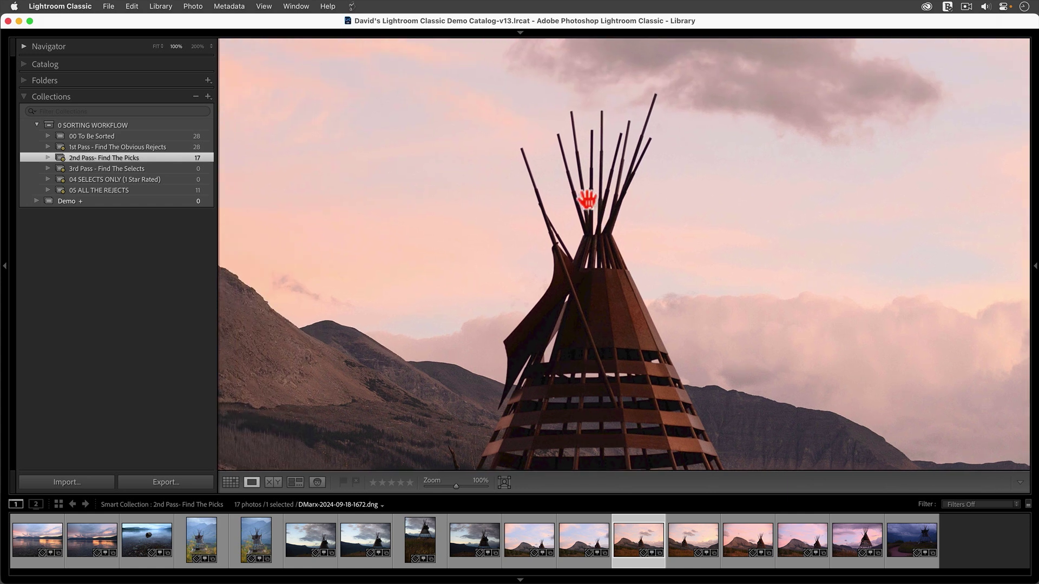
pyautogui.press('p')
pyautogui.click(587, 200)
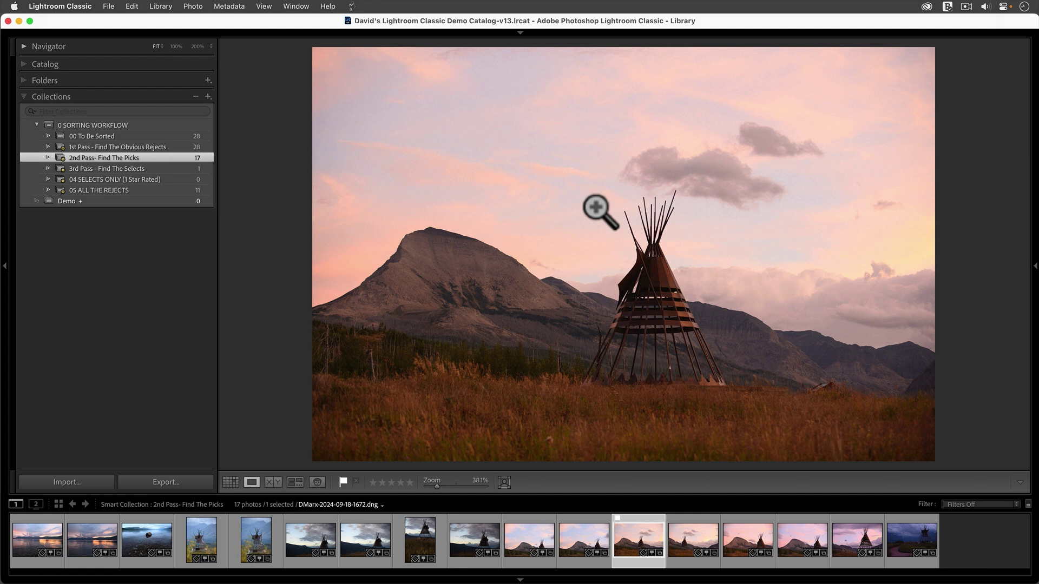
# - Reject photo 1668 and pick photo 1667, then return to the grid
pyautogui.press('Left')
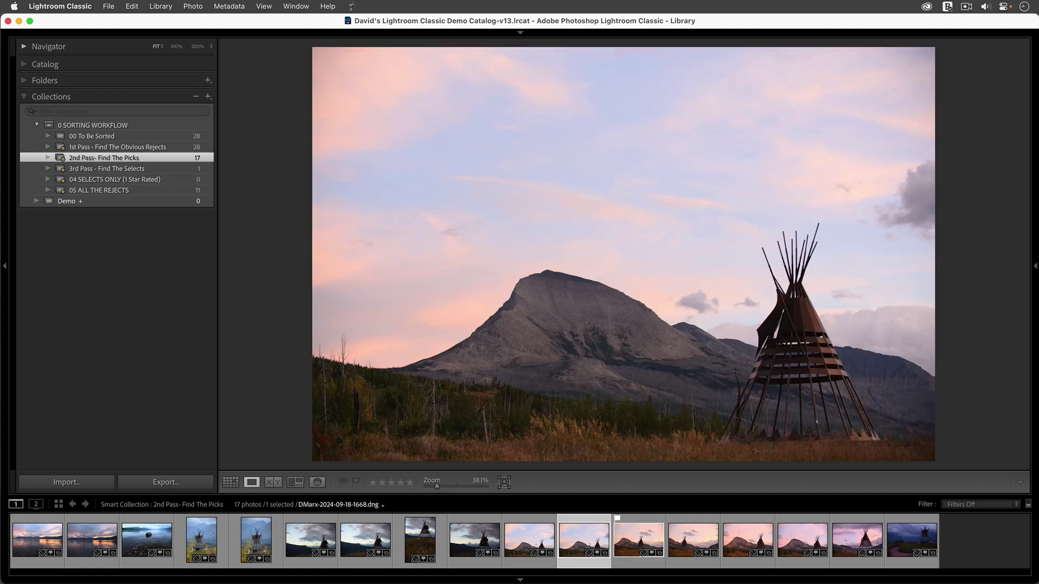
pyautogui.click(803, 283)
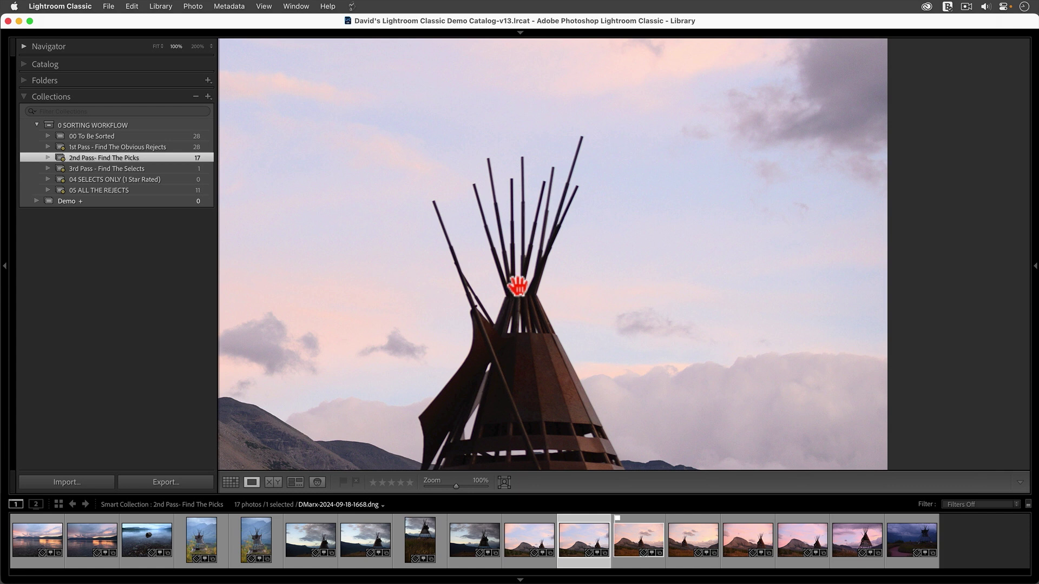
pyautogui.press('x')
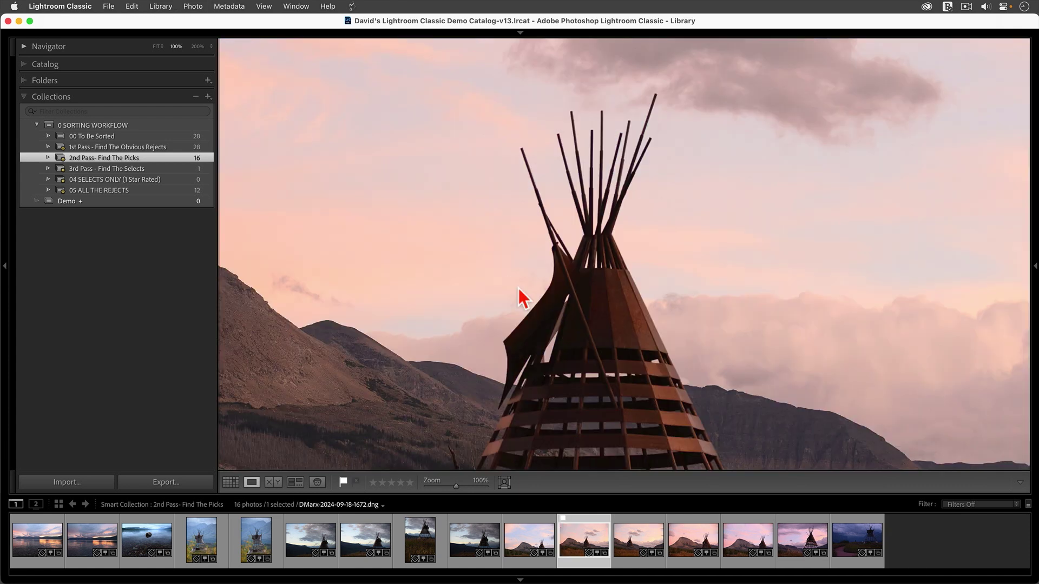
pyautogui.press('Left')
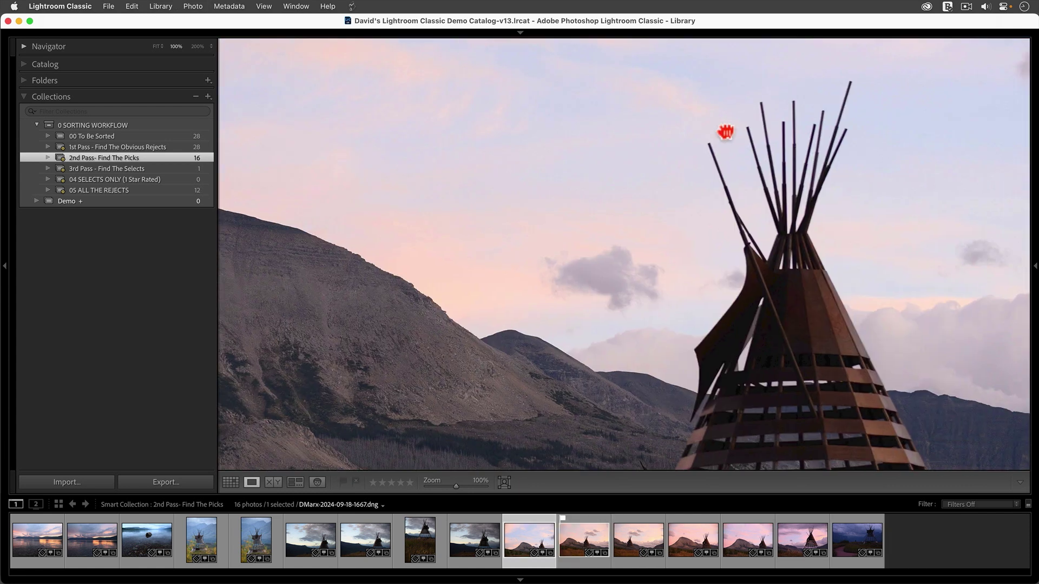
pyautogui.press('p')
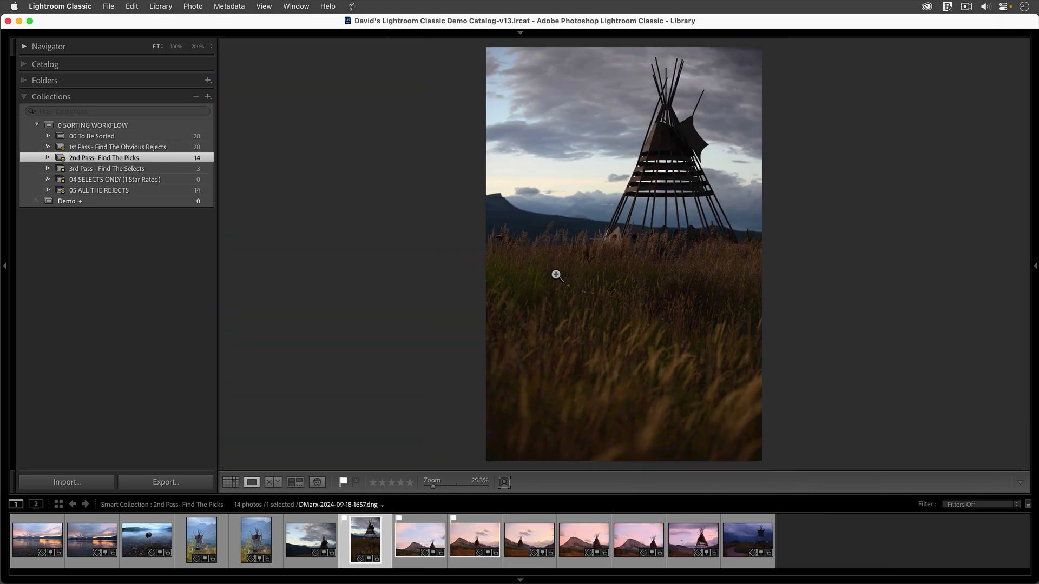
pyautogui.press('g')
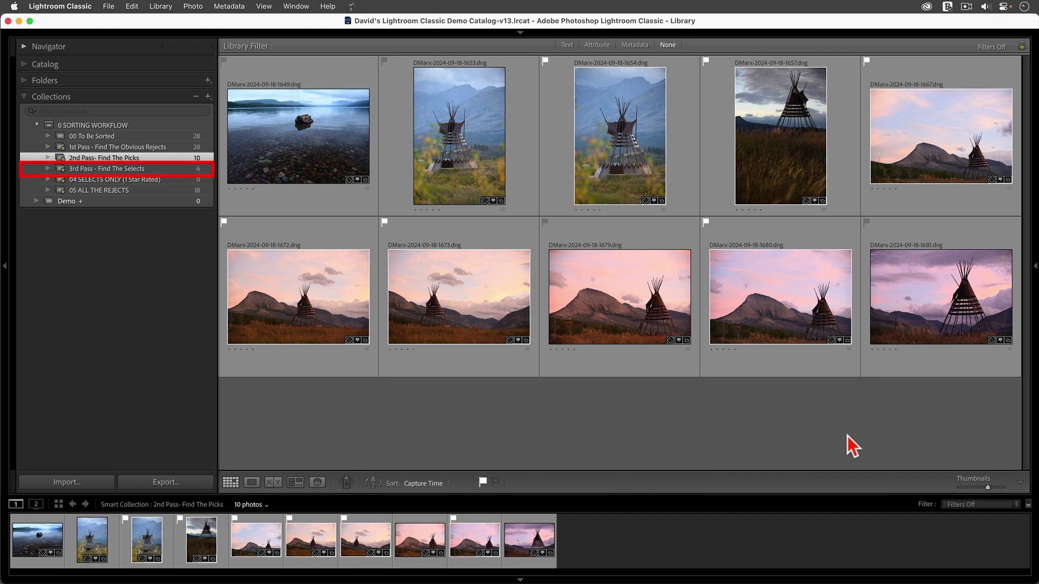
# - Switch to the 3rd Pass - Find The Selects smart collection
pyautogui.click(141, 170)
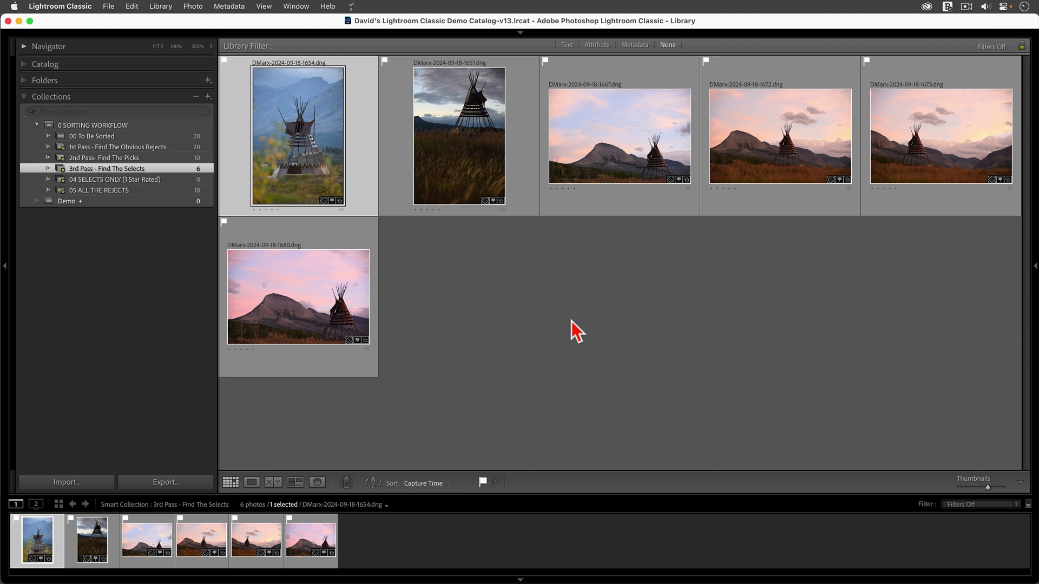
# - Preview a photo at 100%, then try Survey and Compare views on photos 1667–1673
pyautogui.press('z')
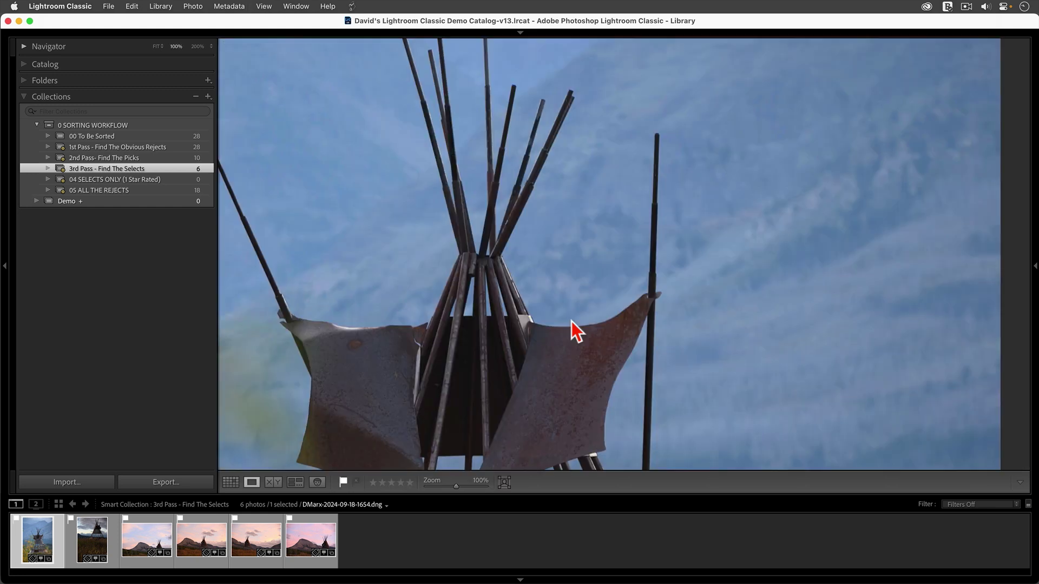
pyautogui.press('z')
pyautogui.press('g')
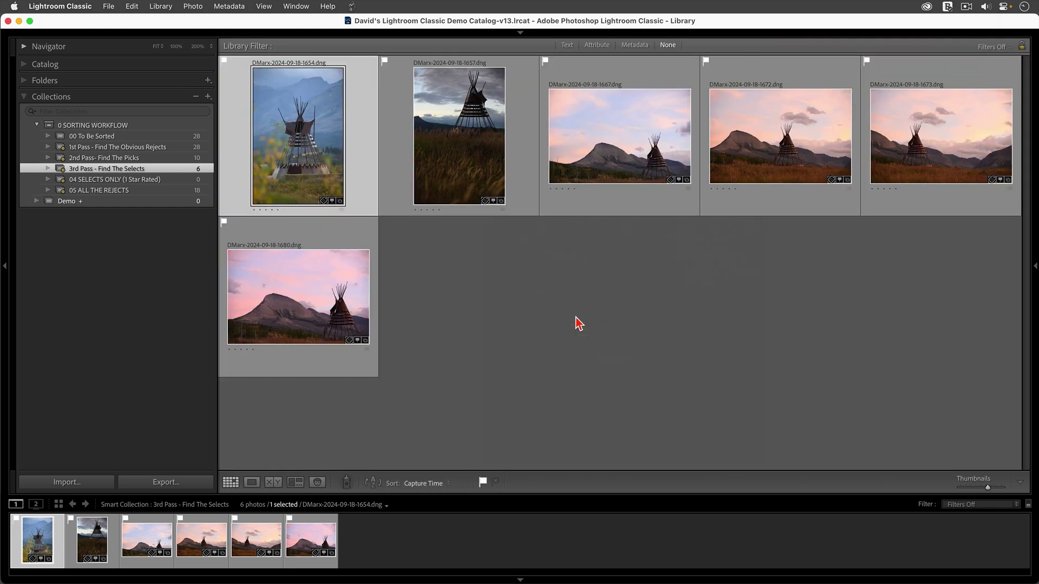
pyautogui.click(649, 153)
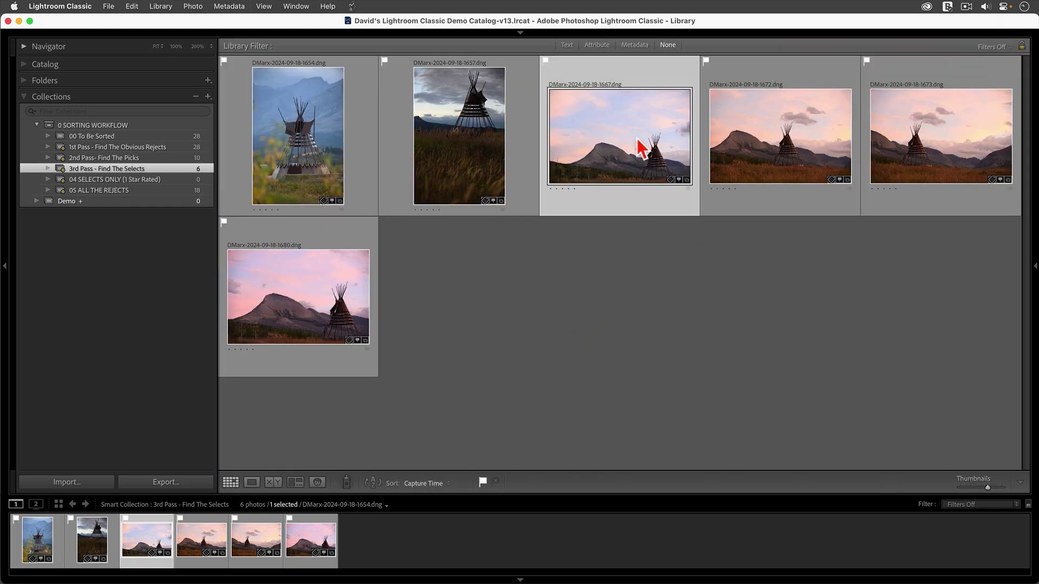
pyautogui.keyDown('shift'); pyautogui.click(911, 148); pyautogui.keyUp('shift')
pyautogui.press('n')
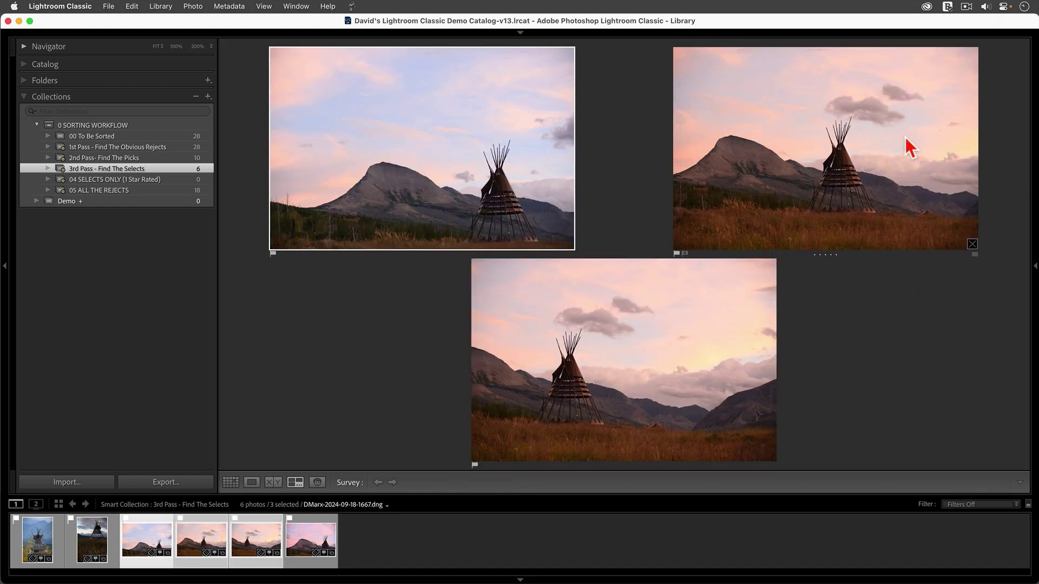
pyautogui.press('g')
pyautogui.press('c')
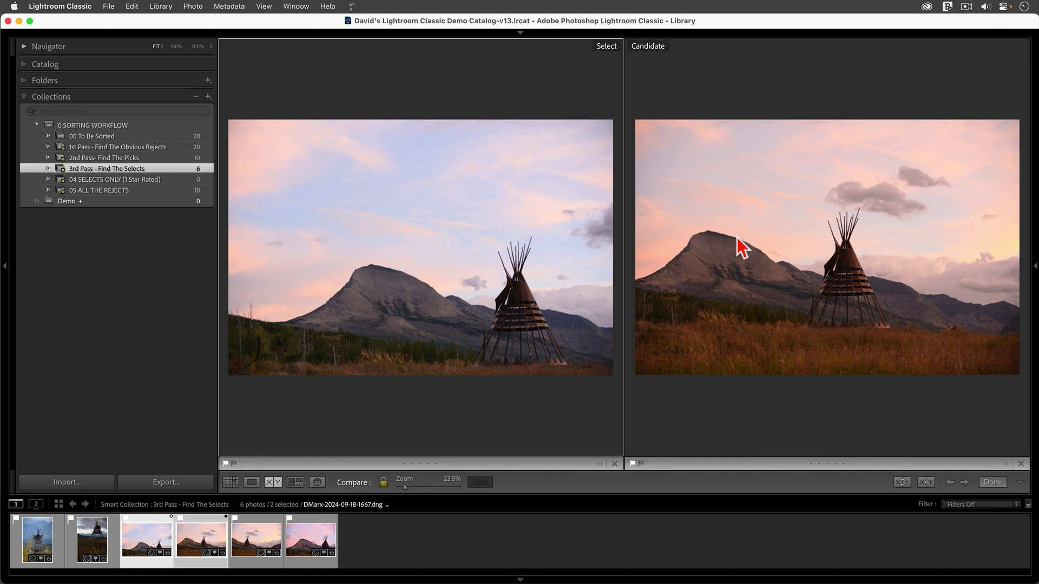
pyautogui.press('g')
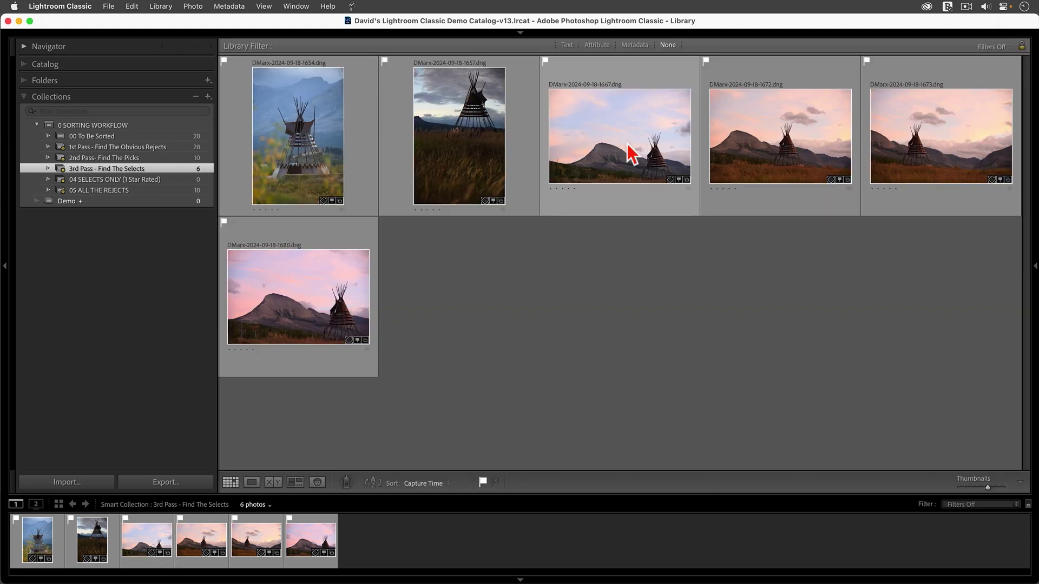
# - Survey photos 1667 through 1680 with panels hidden and eliminate three, leaving 1680
pyautogui.click(627, 144)
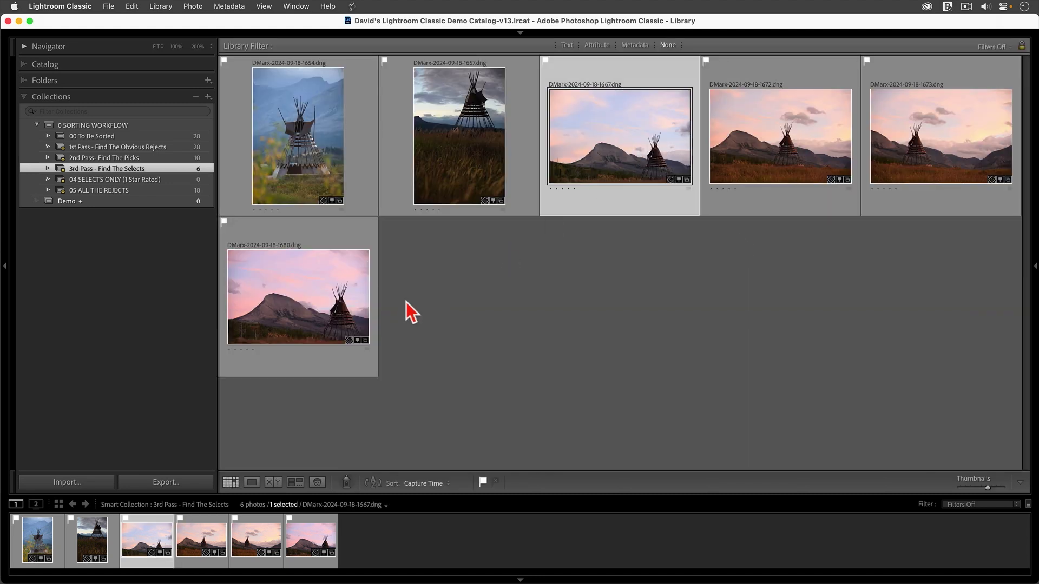
pyautogui.keyDown('shift'); pyautogui.click(306, 314); pyautogui.keyUp('shift')
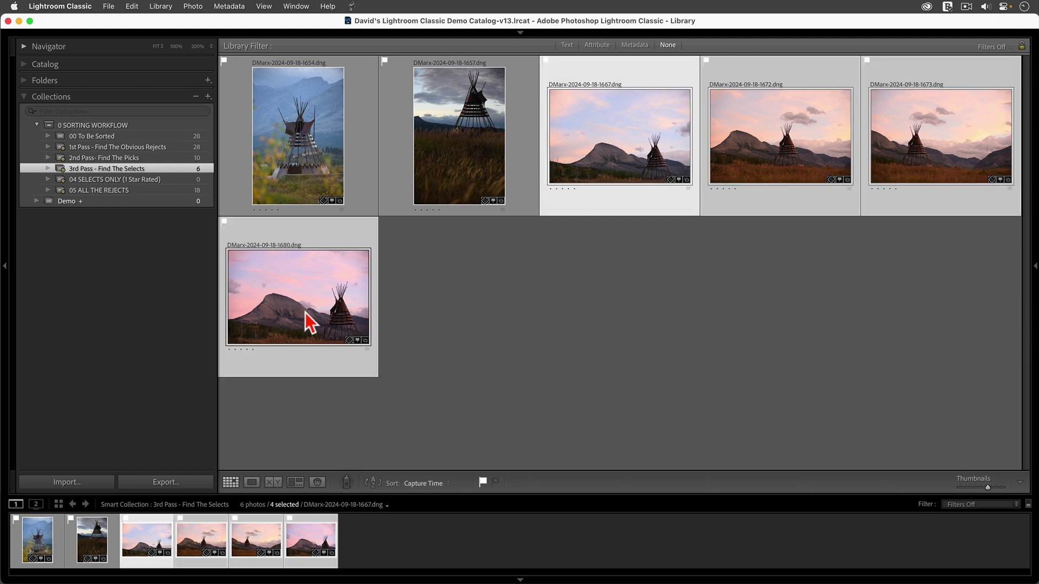
pyautogui.click(296, 487)
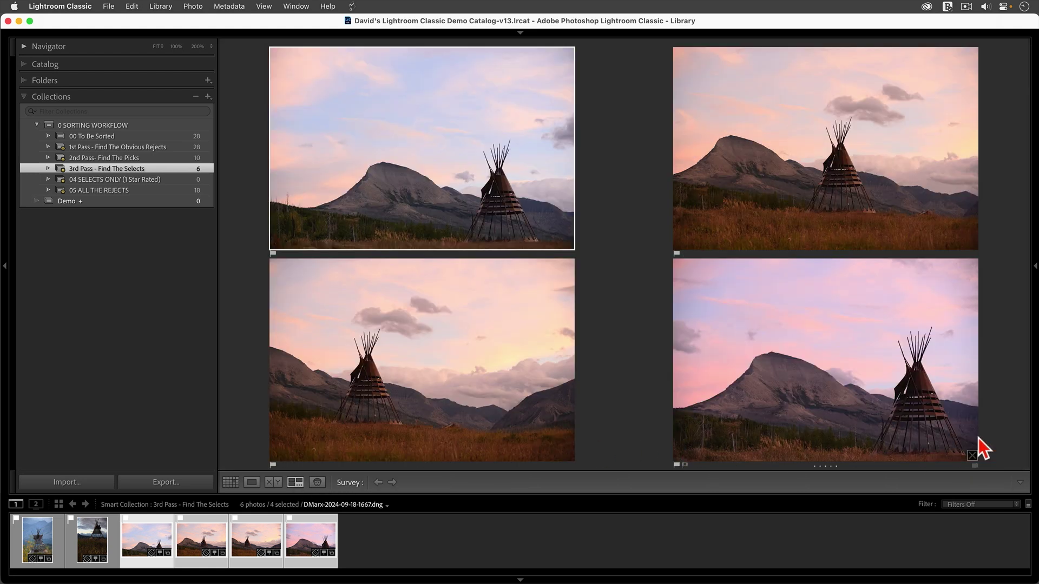
pyautogui.hotkey('shift', 'Tab')
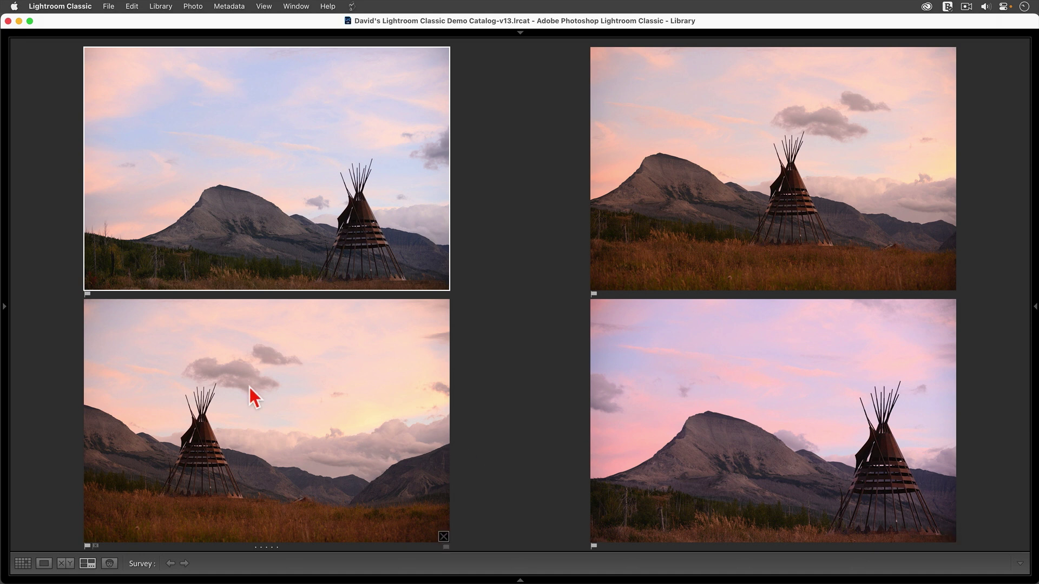
pyautogui.click(444, 538)
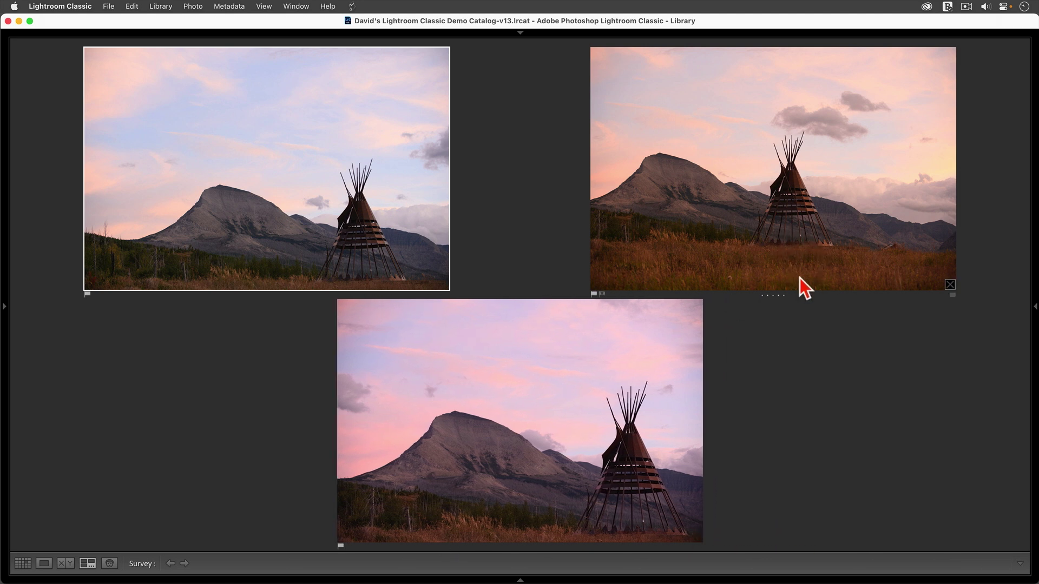
pyautogui.click(951, 283)
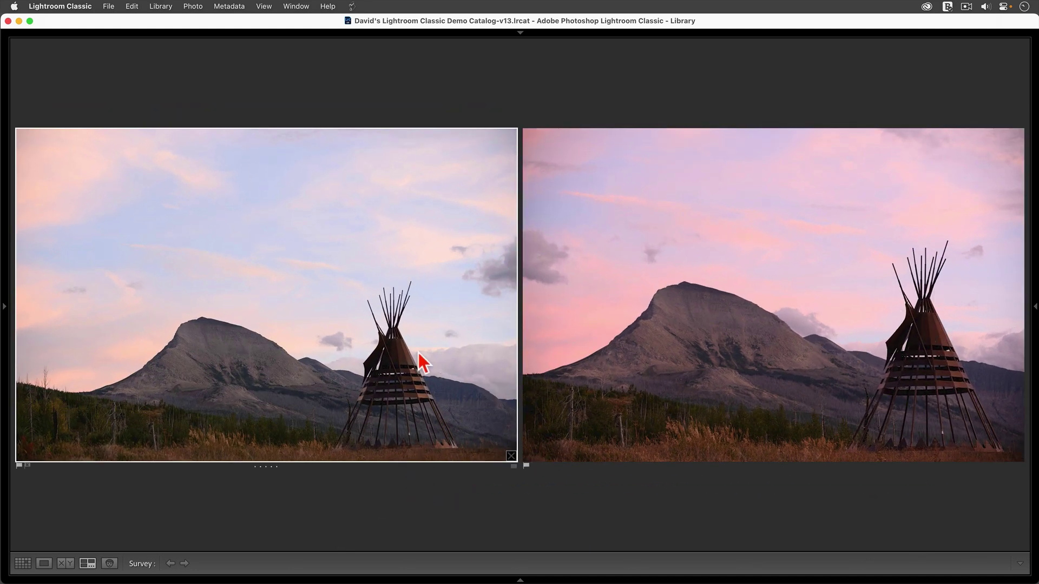
pyautogui.click(511, 456)
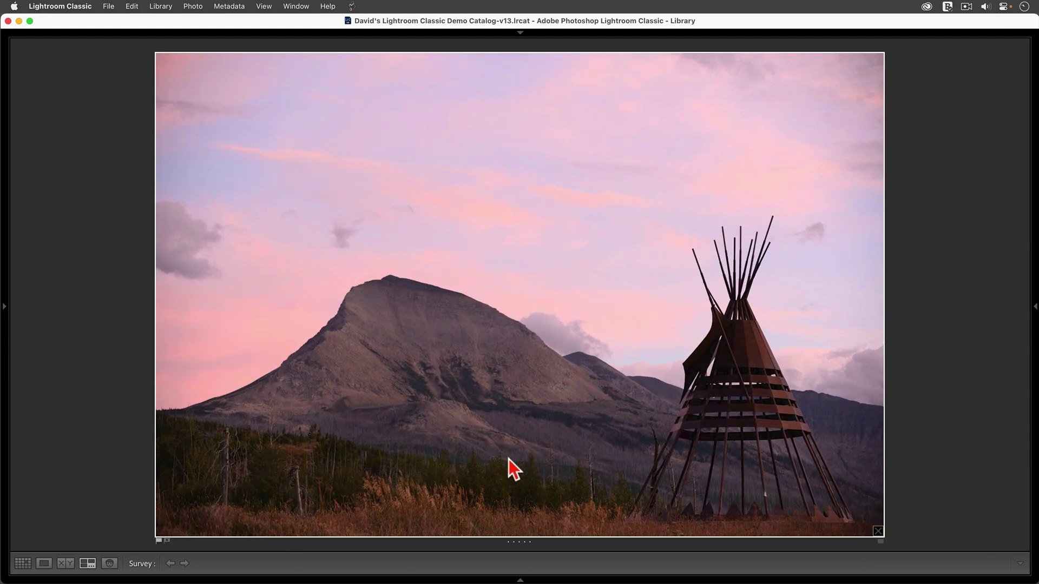
# - Restore the collections panel and give photo 1680 a one-star rating
pyautogui.press('F7')
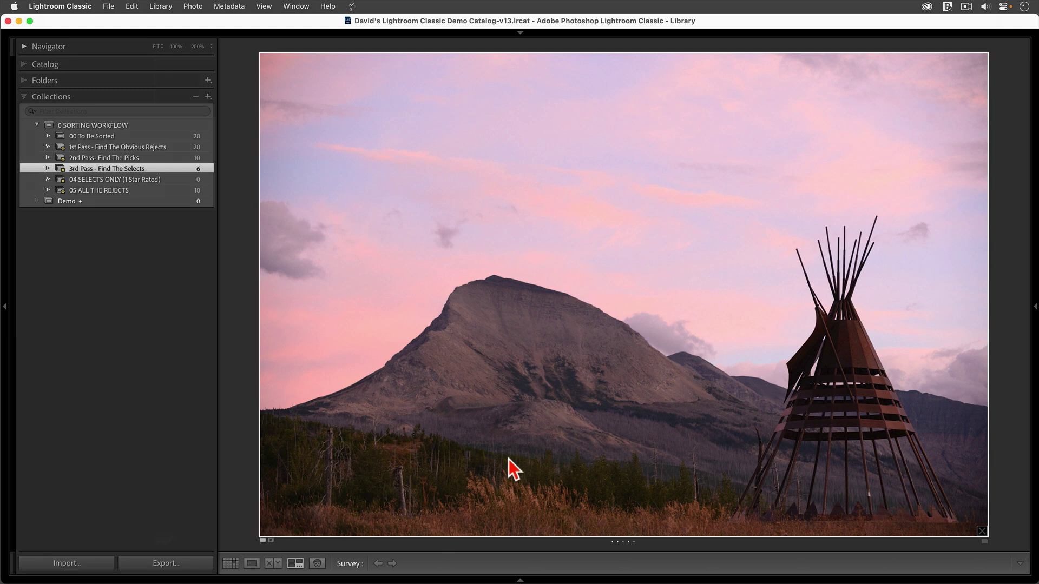
pyautogui.press('1')
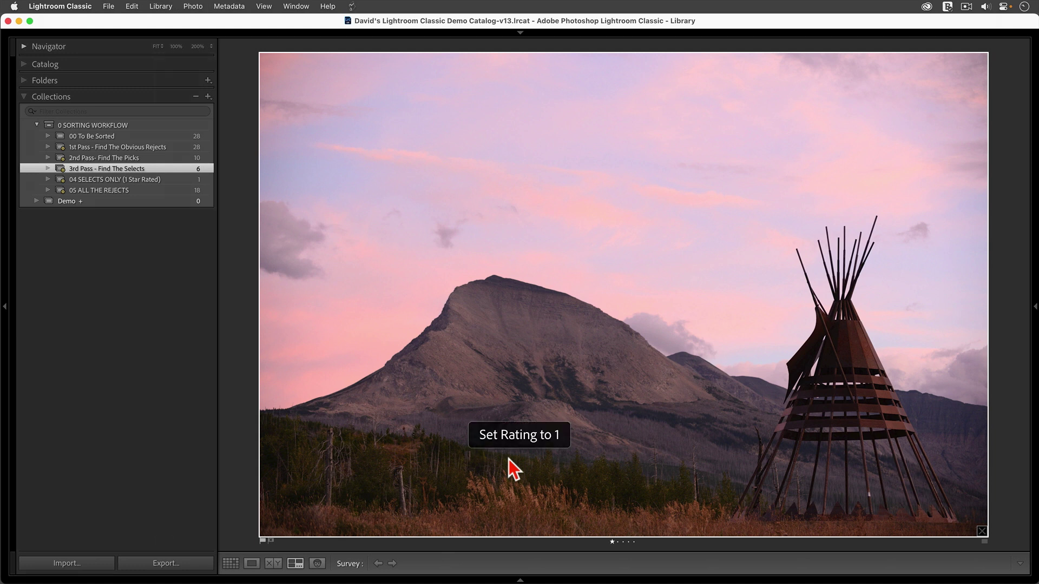
pyautogui.press('g')
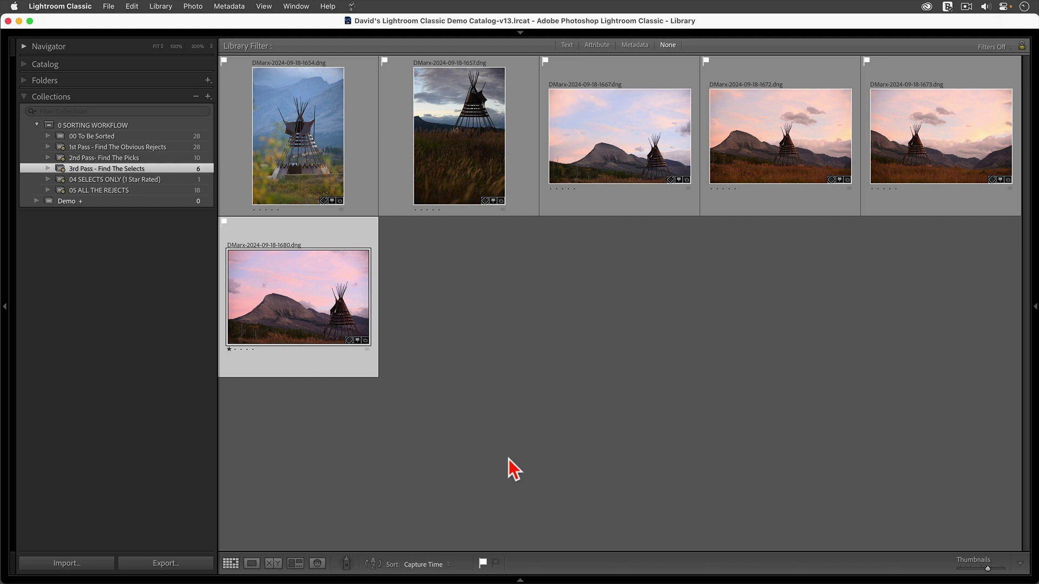
# - Rate photo 1654 one star from Loupe view, then return to Grid
pyautogui.doubleClick(459, 174)
pyautogui.click(448, 181)
pyautogui.press('Left')
pyautogui.press('1')
pyautogui.press('g')
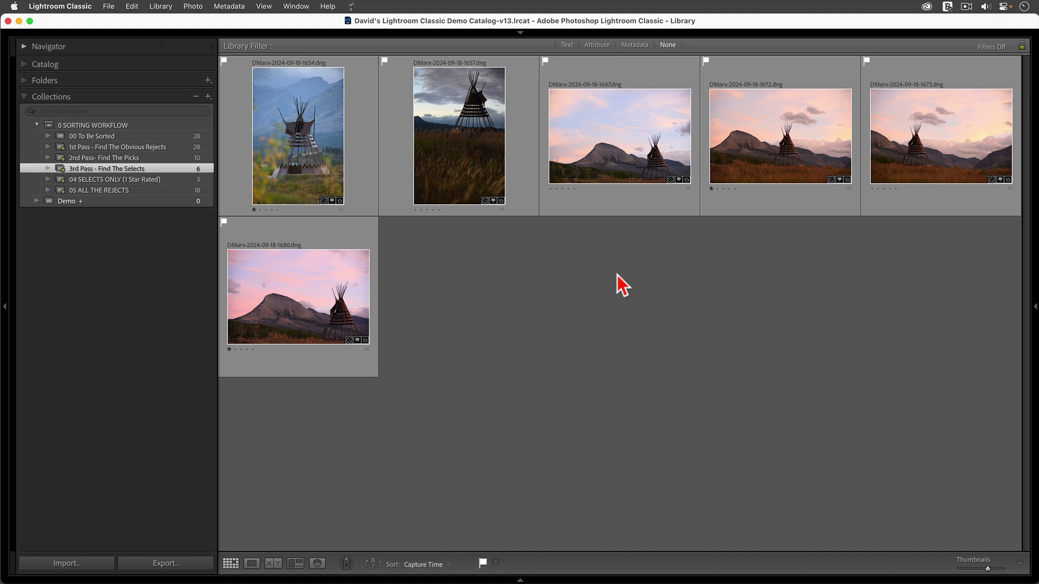
pyautogui.click(161, 180)
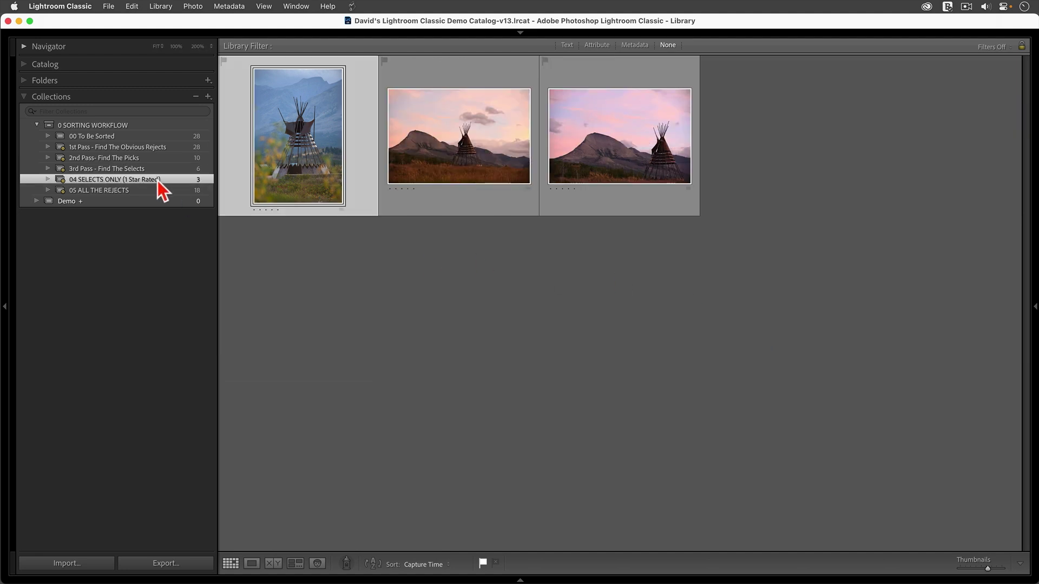
pyautogui.press('e')
pyautogui.press('Right')
pyautogui.press('Right')
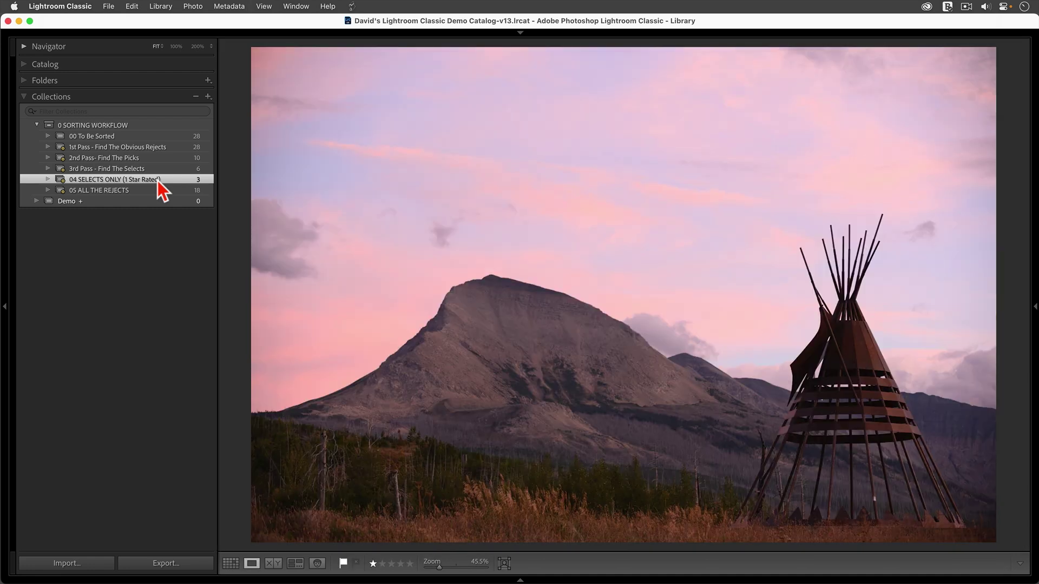
pyautogui.press('g')
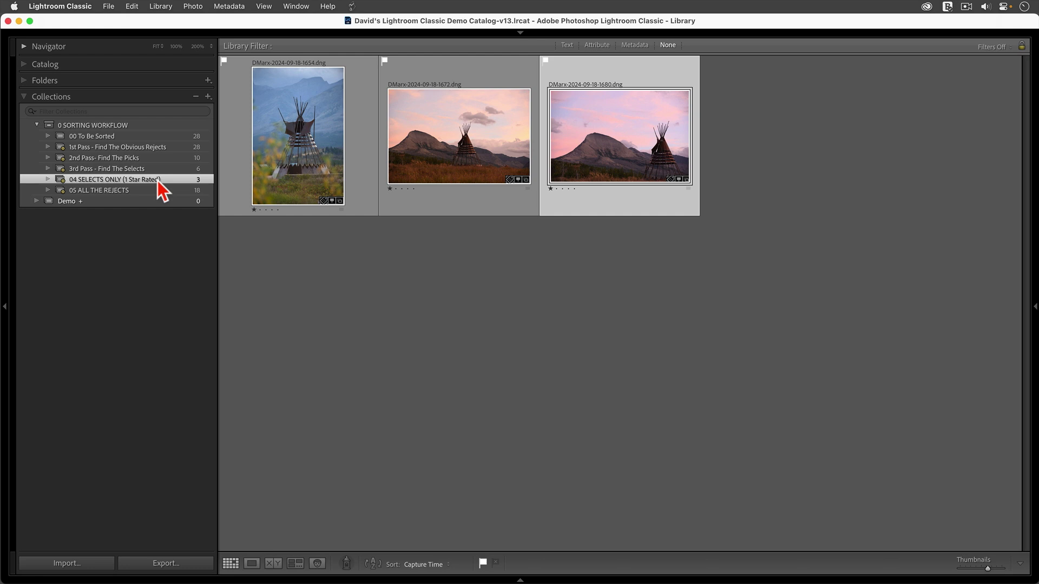
pyautogui.click(157, 169)
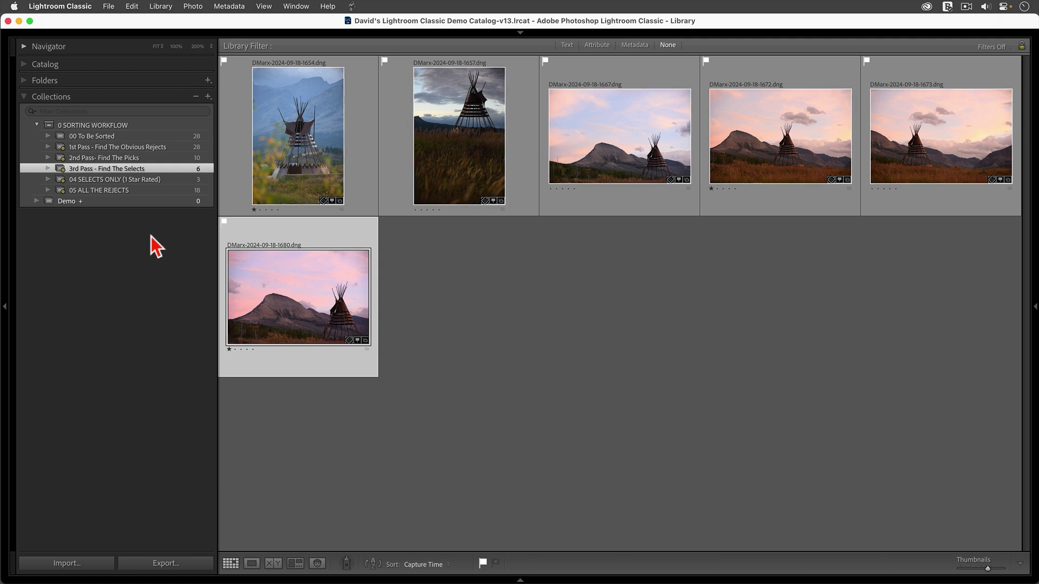
# - In 05 ALL THE REJECTS, shrink the thumbnails and unflag photo 1655, leaving 17 rejects
pyautogui.click(134, 191)
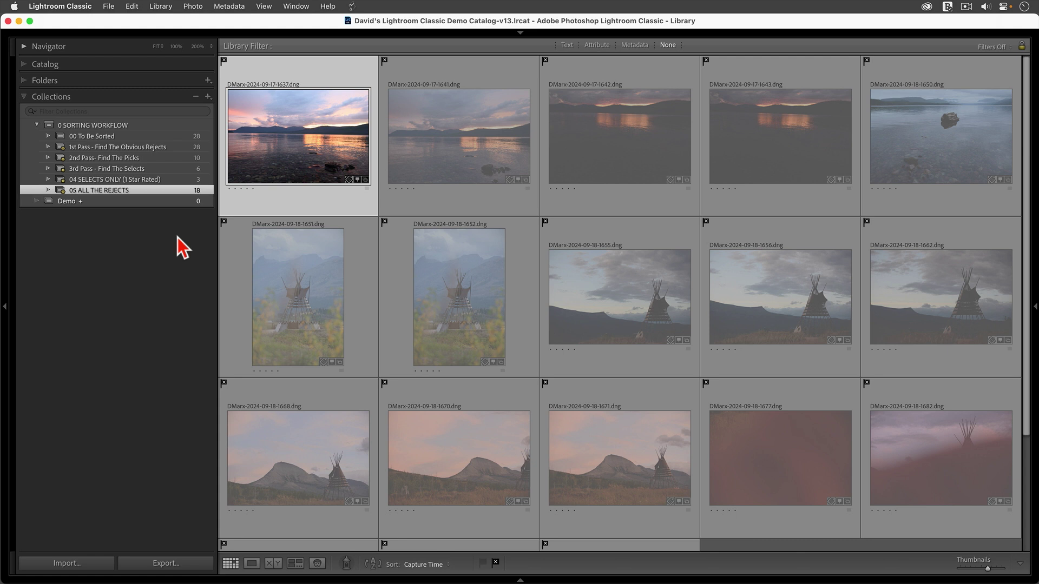
pyautogui.press('-')
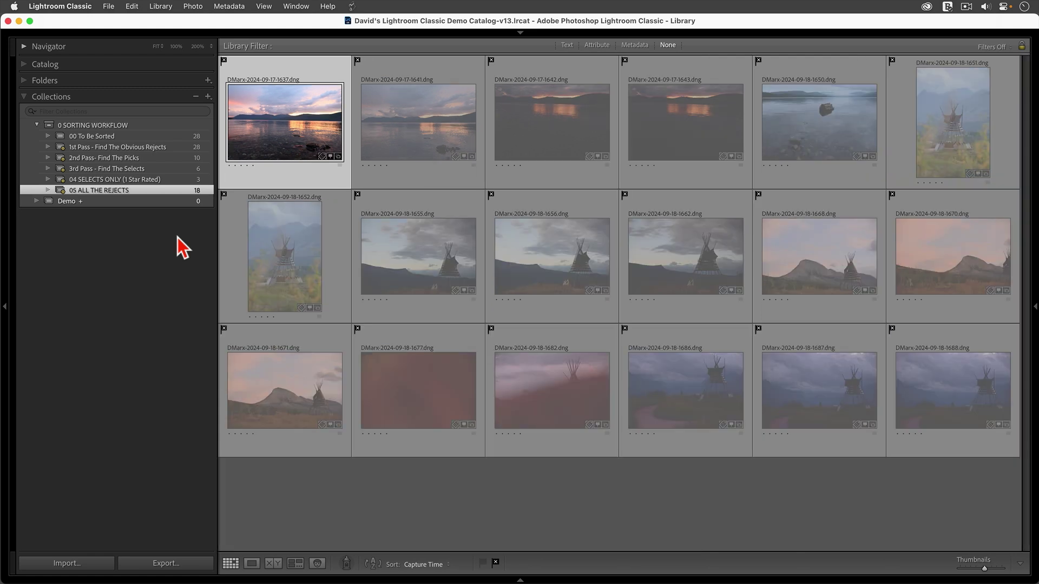
pyautogui.click(479, 508)
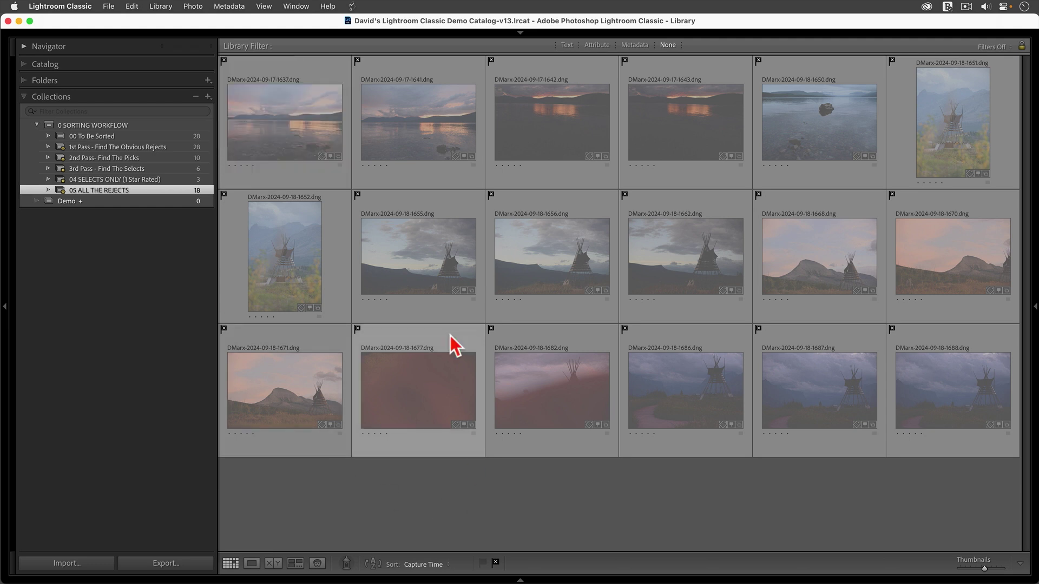
pyautogui.click(426, 264)
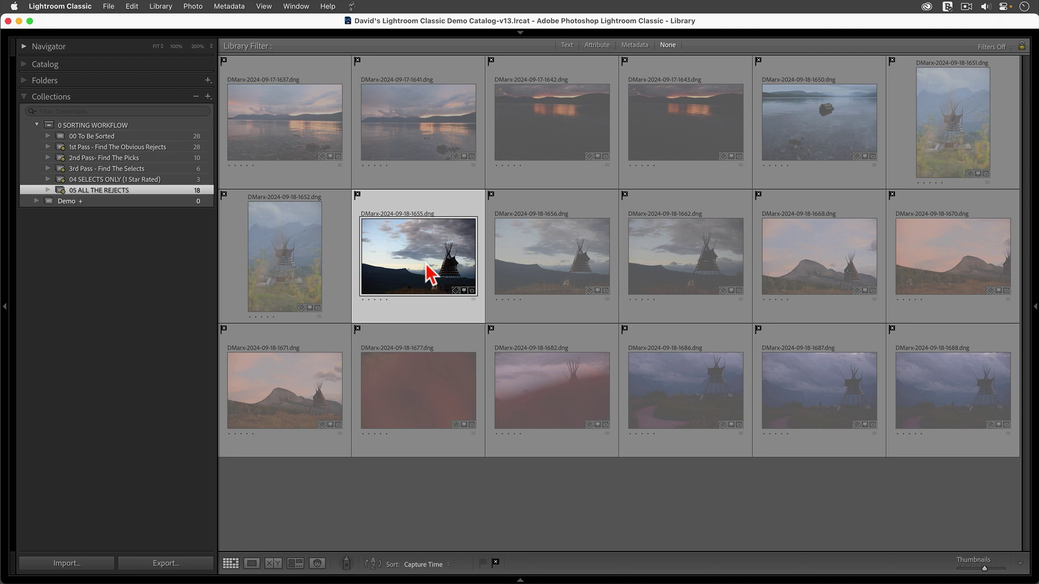
pyautogui.press('u')
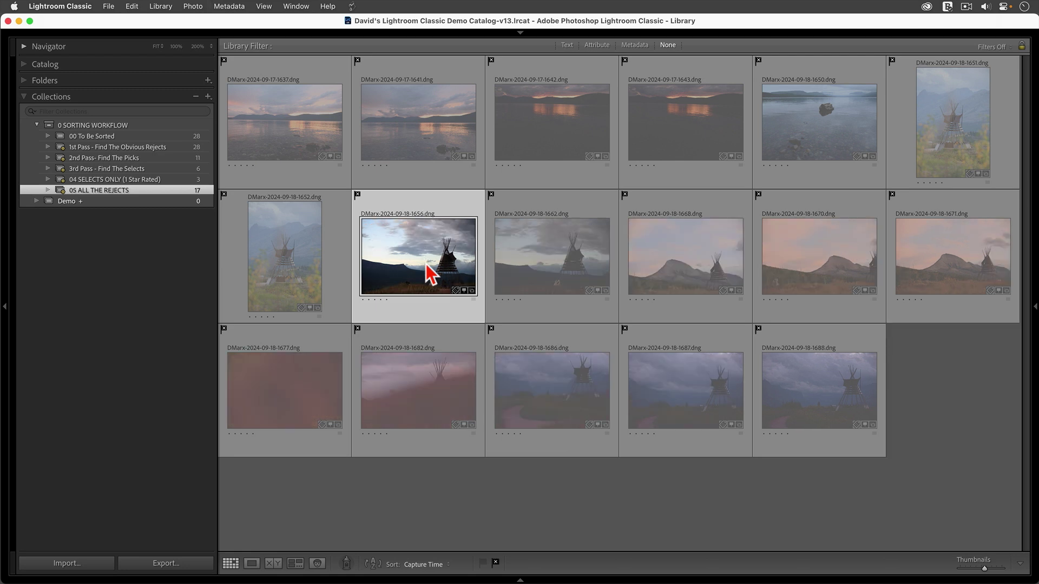
pyautogui.click(486, 488)
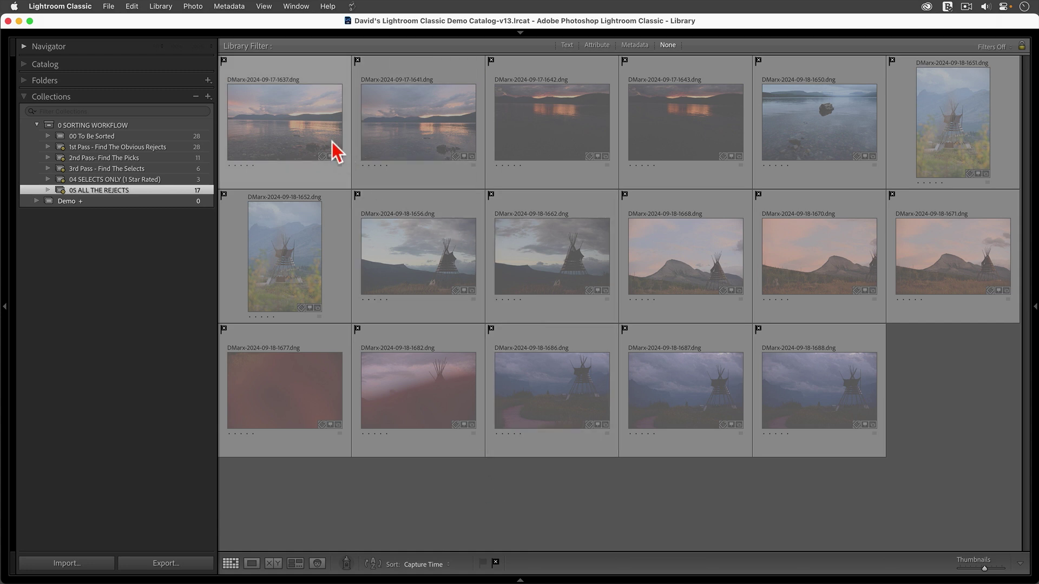
# - Try deleting rejected photo 1637 from the smart collection and dismiss the can't-delete warning
pyautogui.click(314, 130)
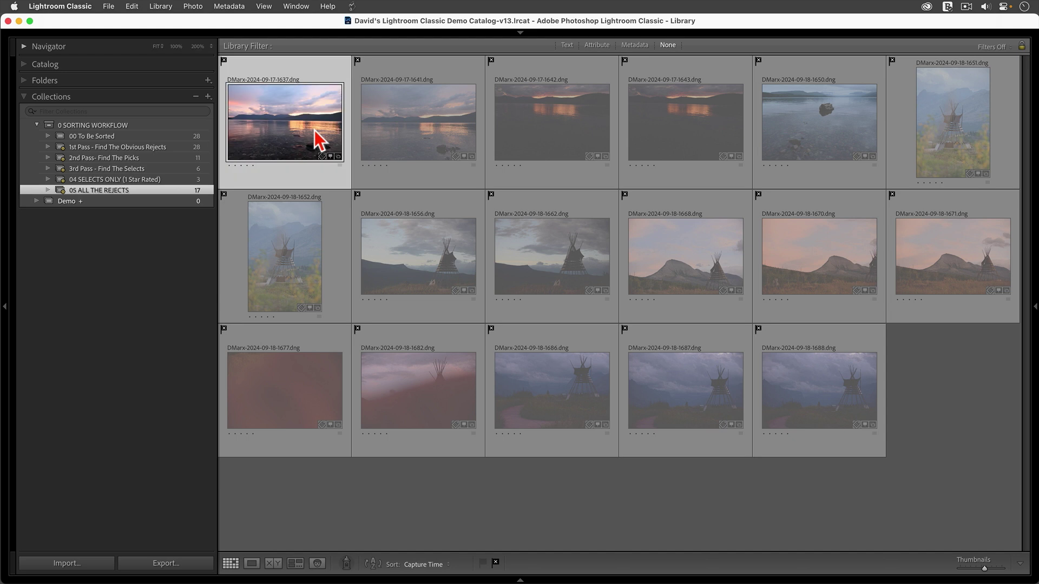
pyautogui.press('BackSpace')
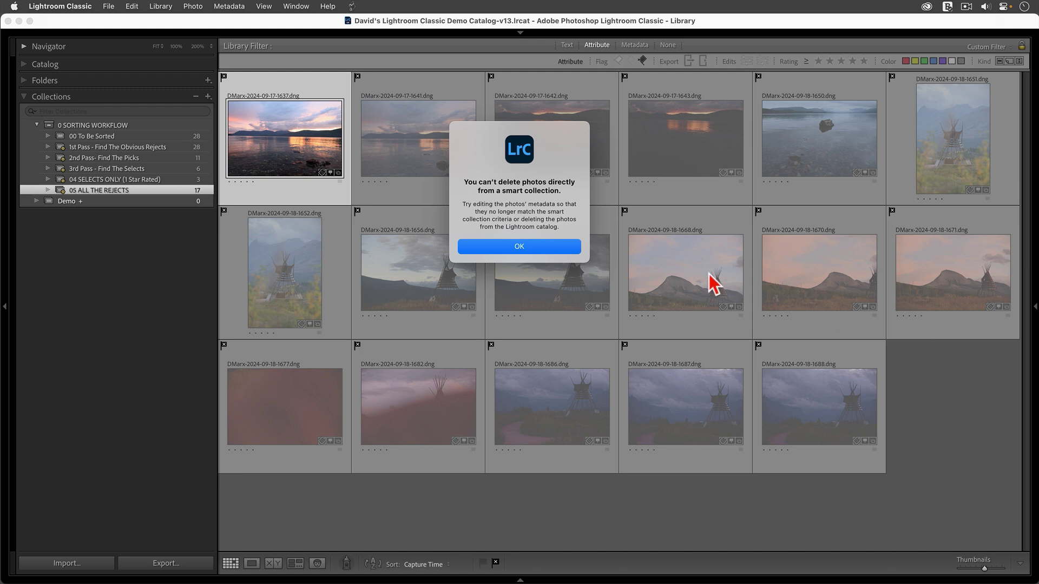
pyautogui.click(550, 250)
pyautogui.press('super+l')
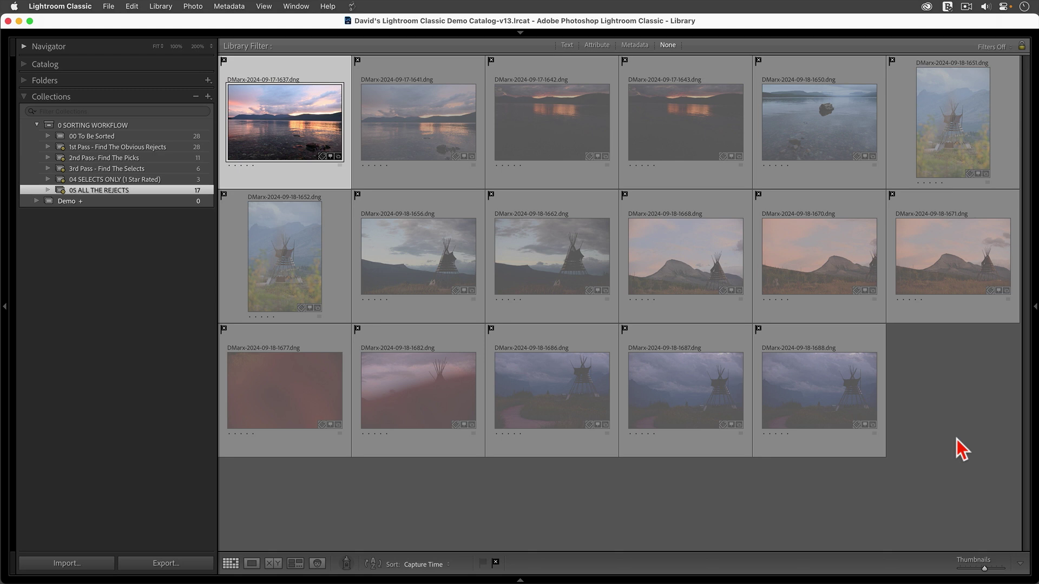
# - Delete photo 1637 from disk with Option+Shift+Cmd+Delete and confirm it landed in the Trash
pyautogui.press('shift')
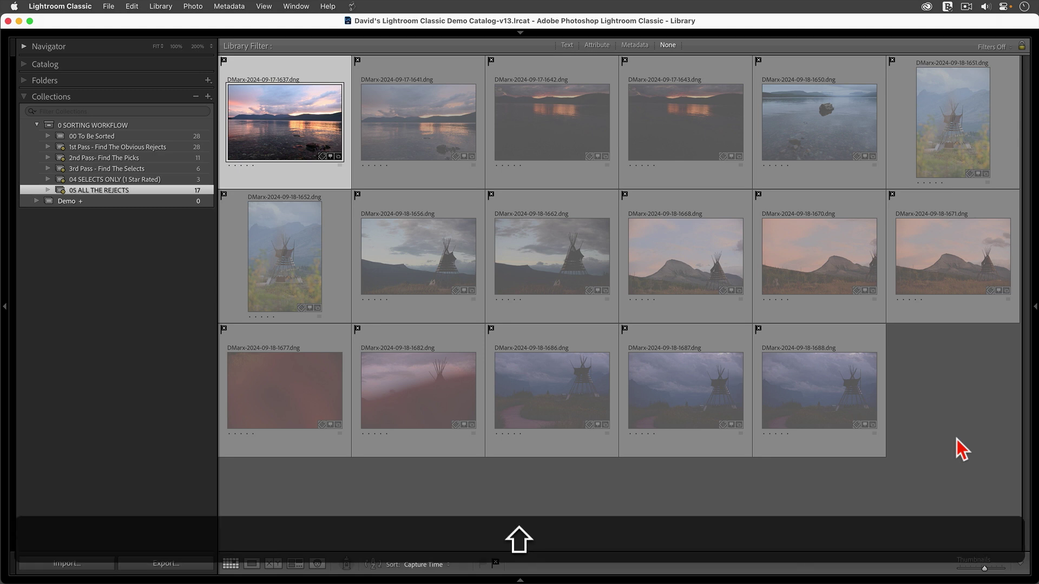
pyautogui.press('alt')
pyautogui.press('super')
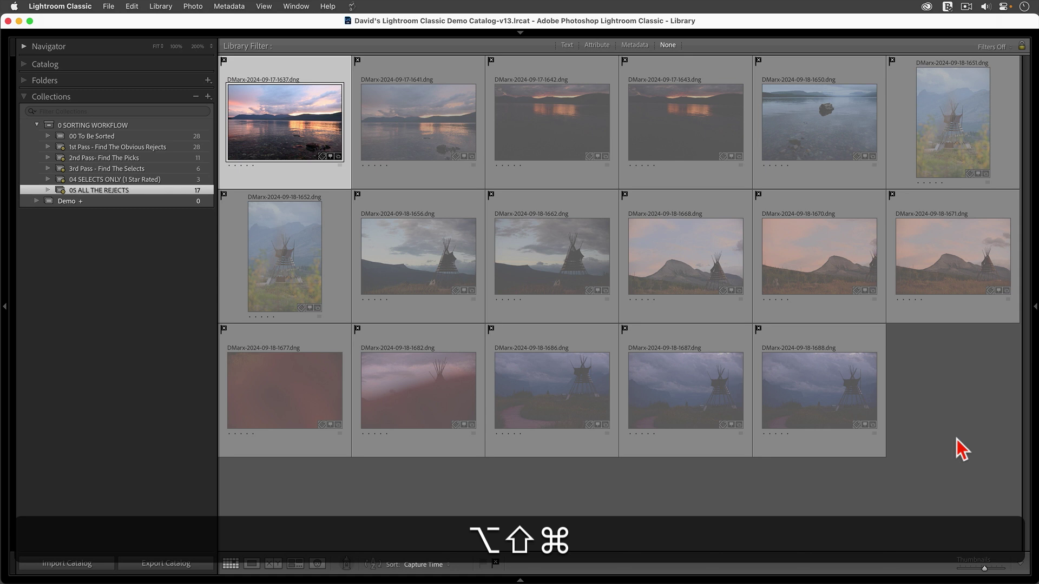
pyautogui.press('super+alt+shift+Delete')
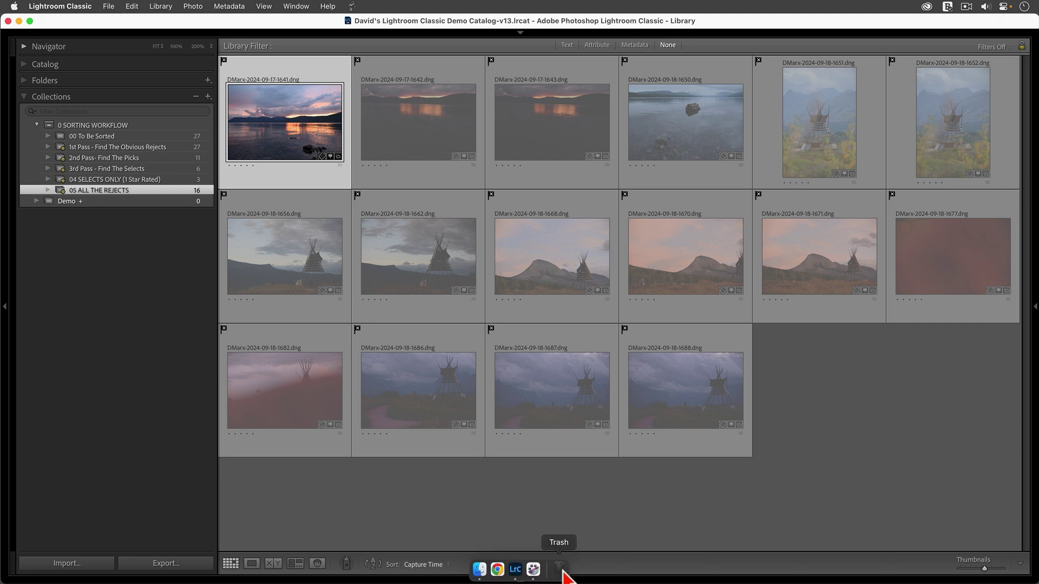
pyautogui.click(561, 569)
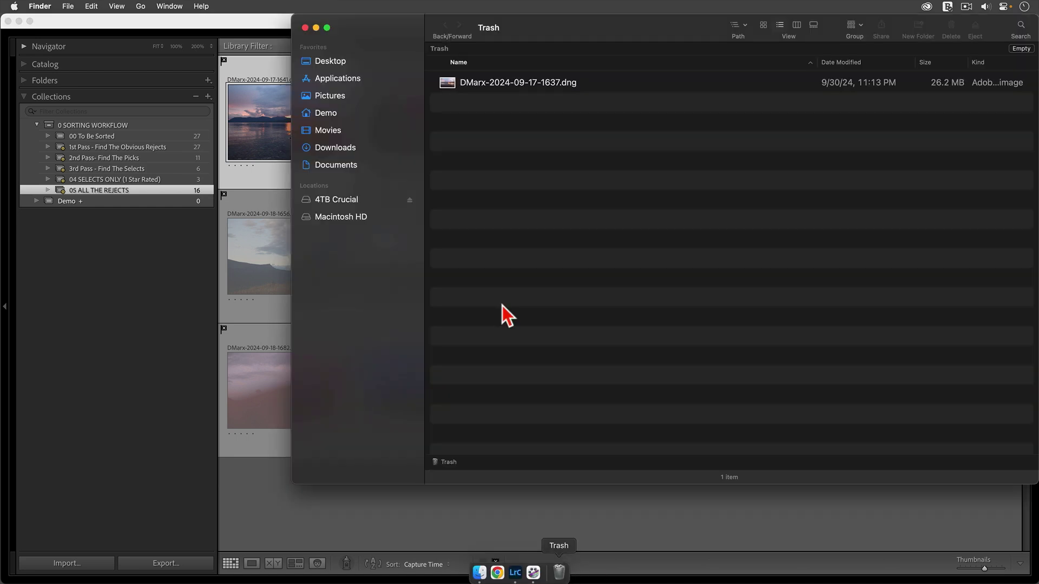
pyautogui.press('super+w')
# - Delete all 16 remaining rejects from disk, then view 04 SELECTS ONLY (1 Star Rated)
pyautogui.click(883, 397)
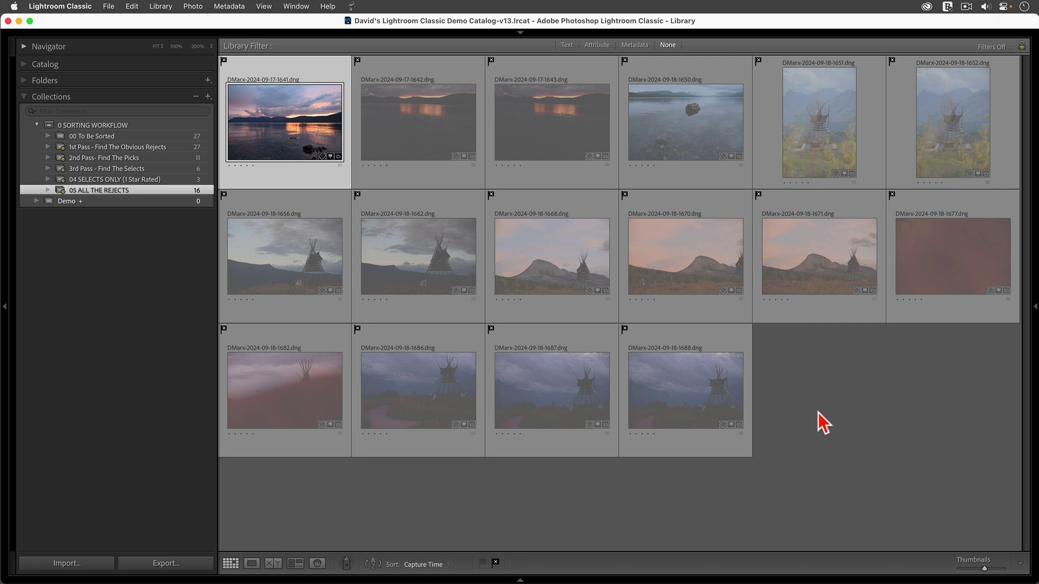
pyautogui.press('super+a')
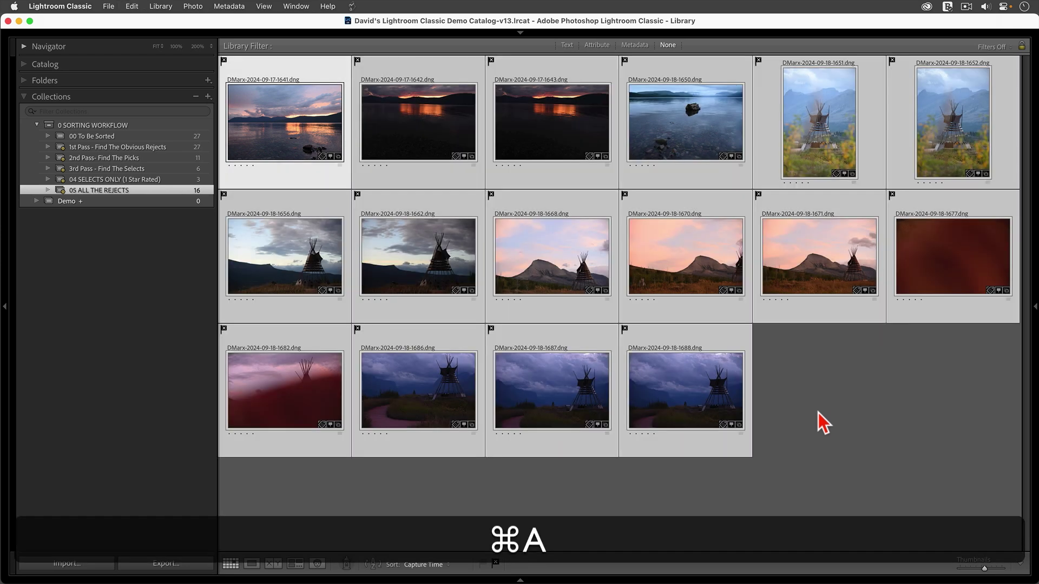
pyautogui.press('alt+shift+super')
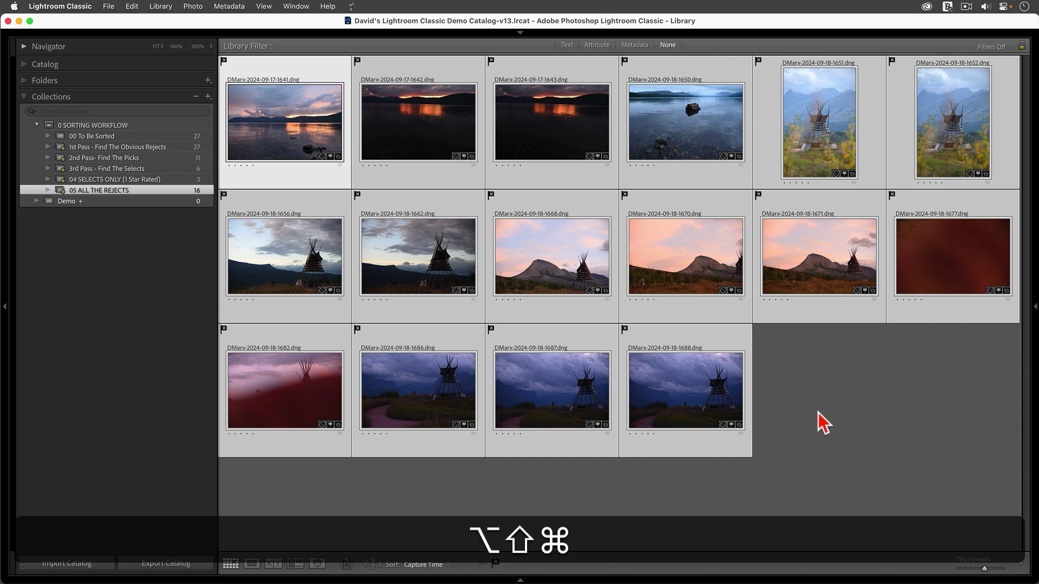
pyautogui.press('alt+shift+super+BackSpace')
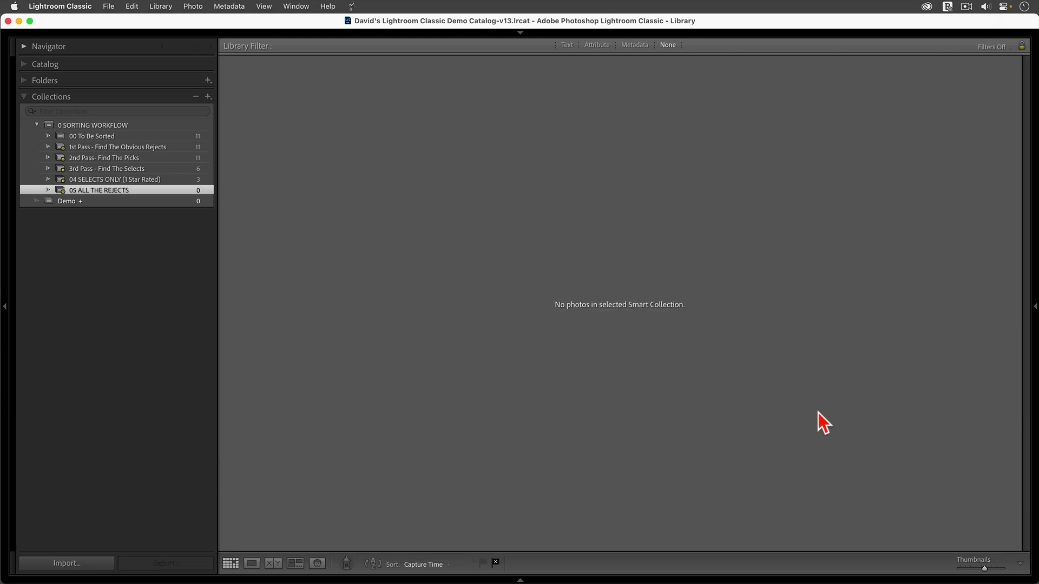
pyautogui.click(165, 180)
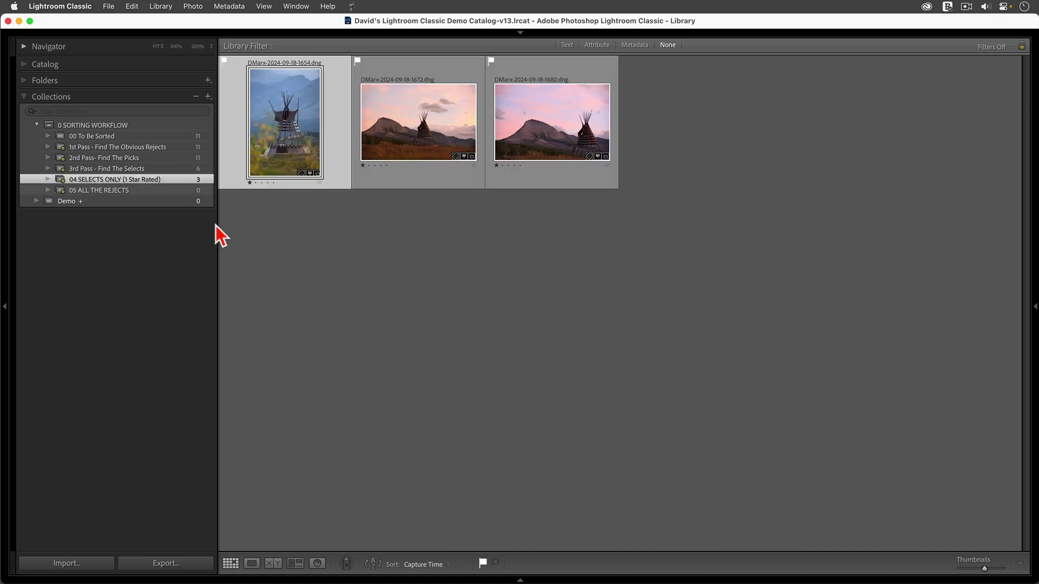
# - Restore the hidden panels and delete the 0 SORTING WORKFLOW collection set, confirming the prompt
pyautogui.hotkey('shift', 'Tab')
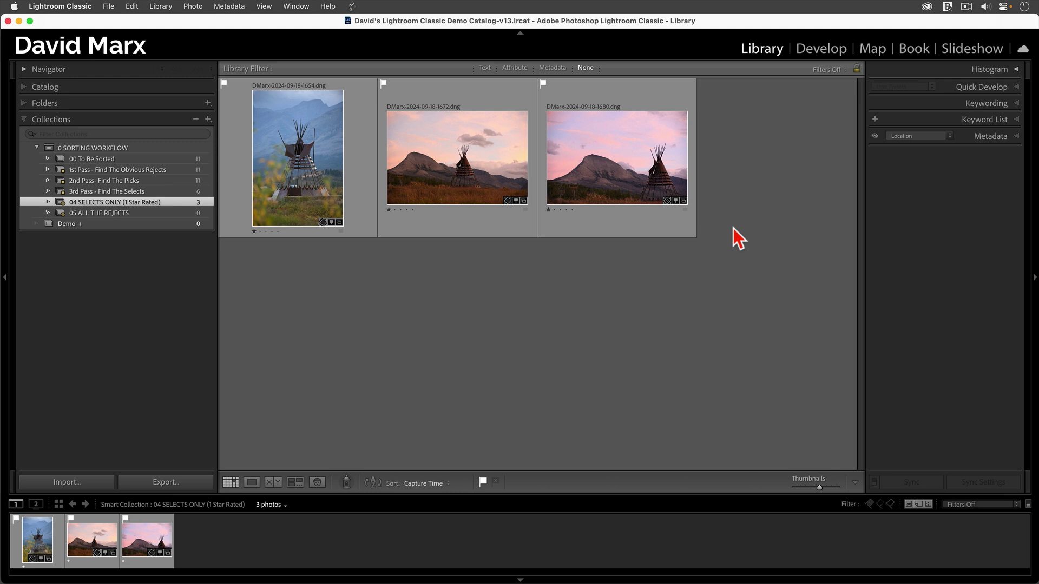
pyautogui.click(119, 148)
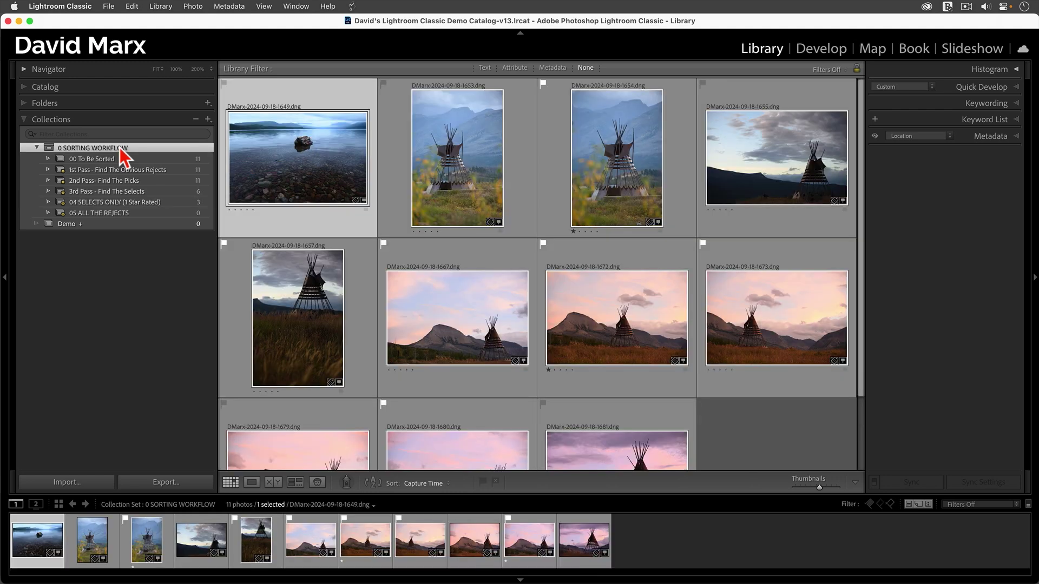
pyautogui.rightClick(119, 148)
pyautogui.click(154, 240)
pyautogui.click(558, 236)
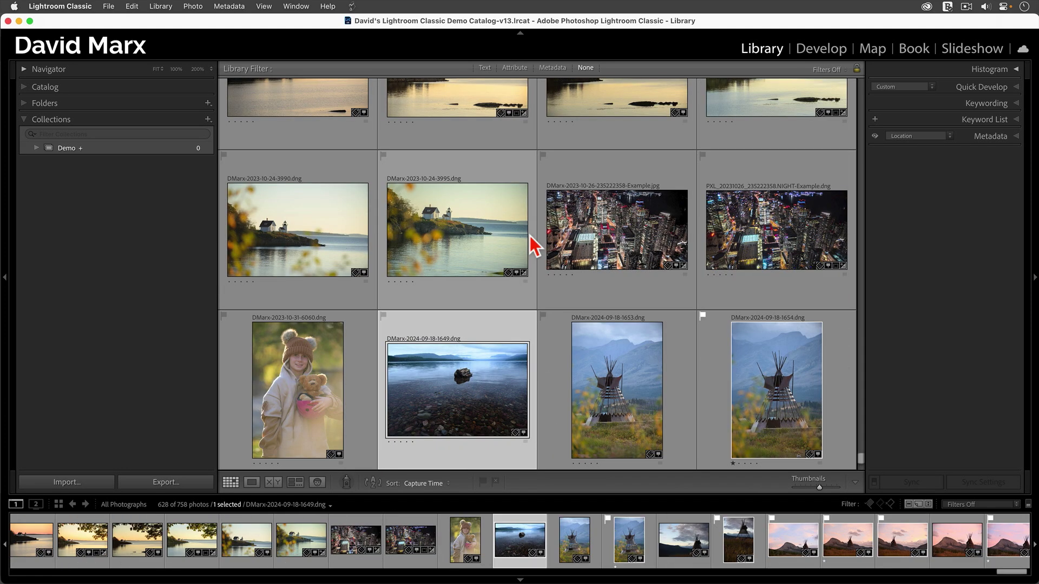
# - Create a collection set named '0 SORTING WORKFLOW' from the Collections + menu
pyautogui.click(208, 120)
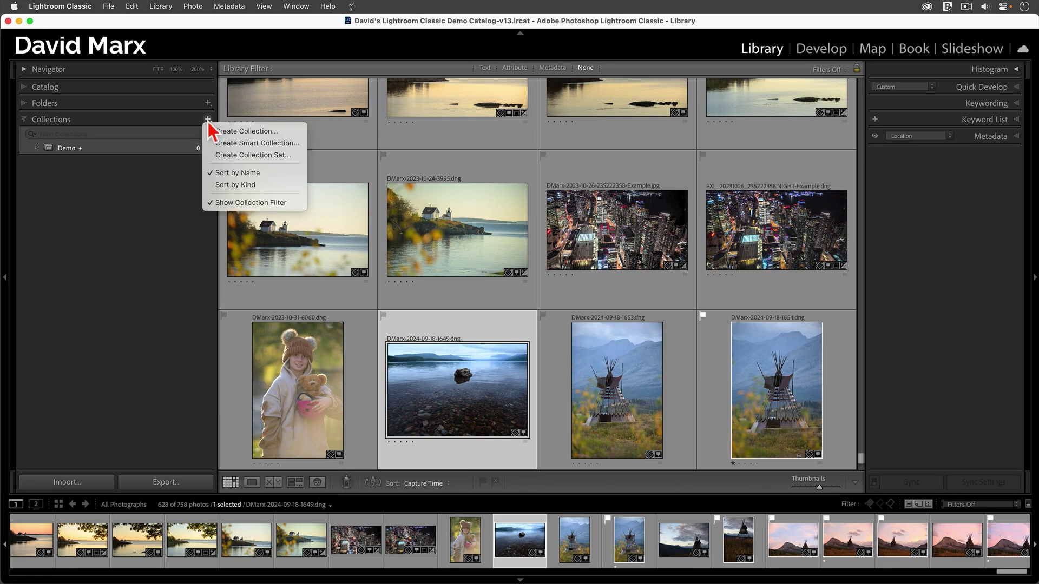
pyautogui.click(232, 156)
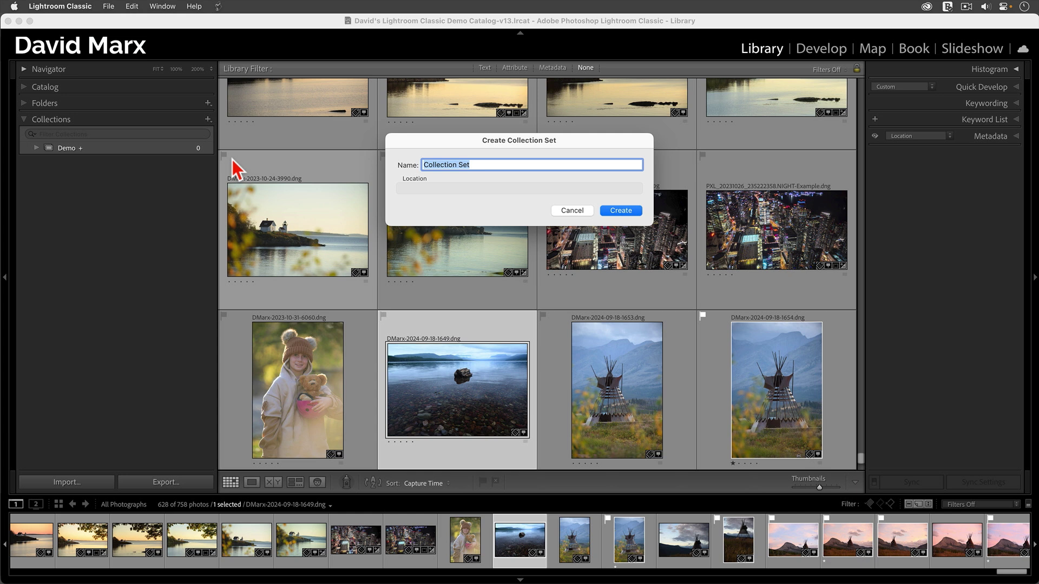
pyautogui.write('0 SORTING WORKFLOW')
pyautogui.press('Return')
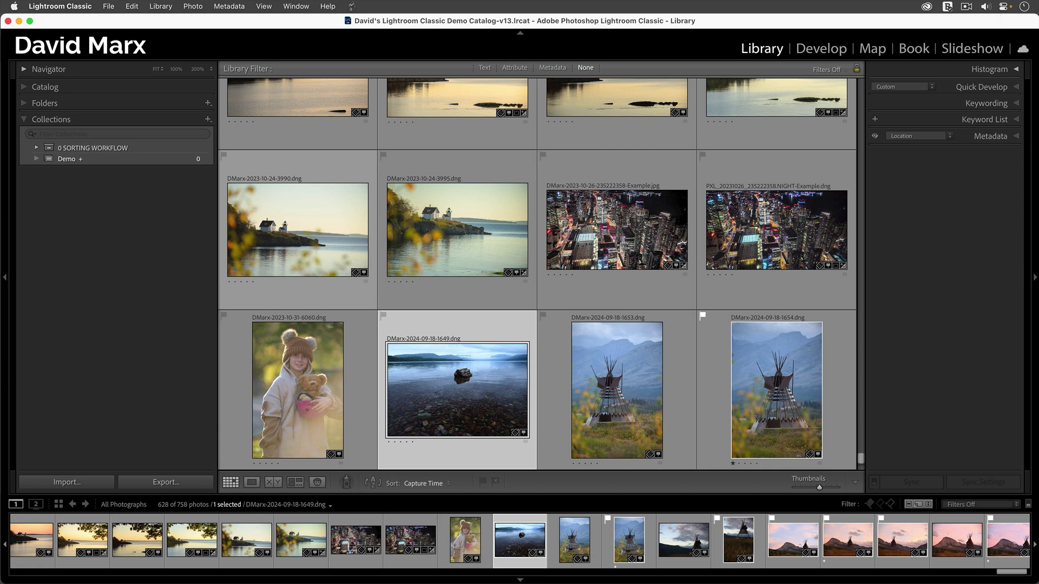
# - Set up a new collection '00 To Be Sorted' inside 0 SORTING WORKFLOW as the target collection
pyautogui.click(163, 148)
pyautogui.click(208, 119)
pyautogui.click(236, 135)
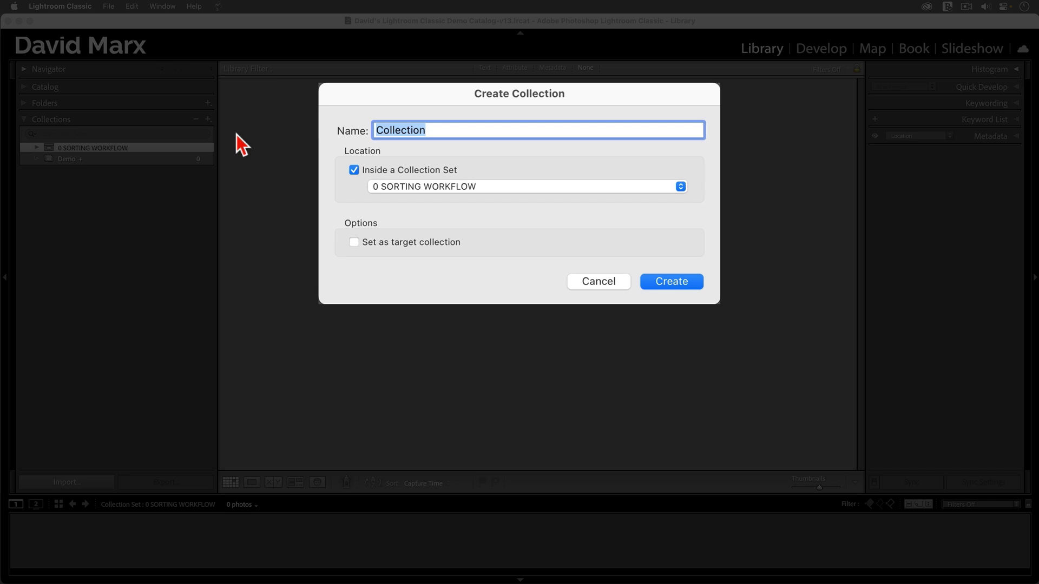
pyautogui.write('00 To Be Sorted')
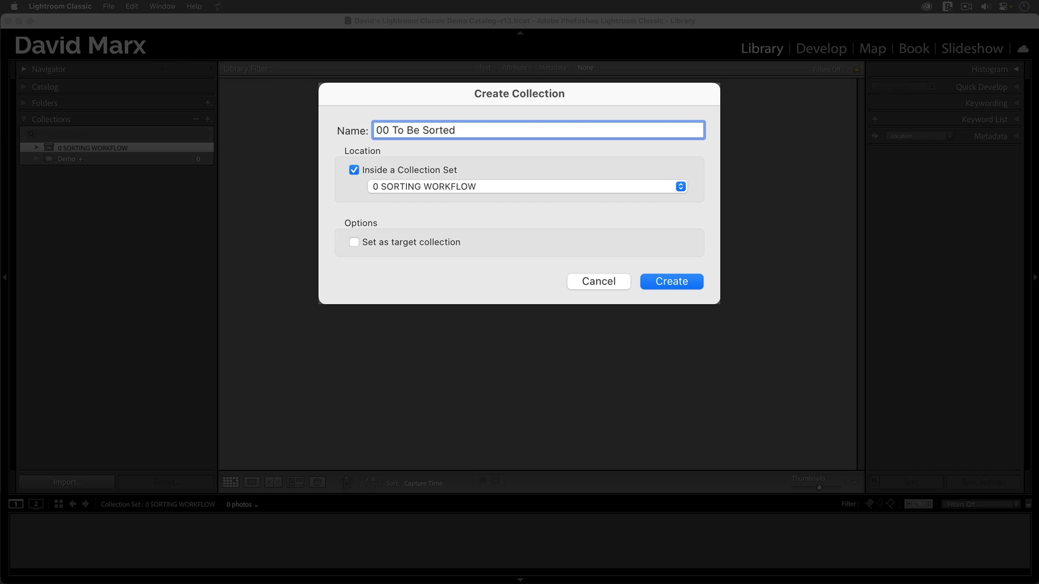
pyautogui.click(493, 187)
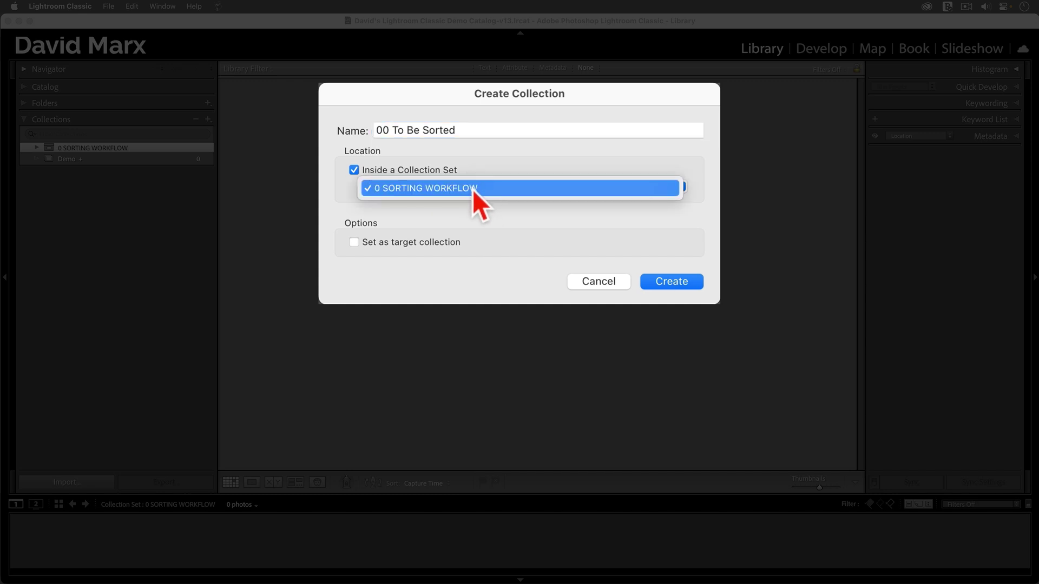
pyautogui.click(472, 189)
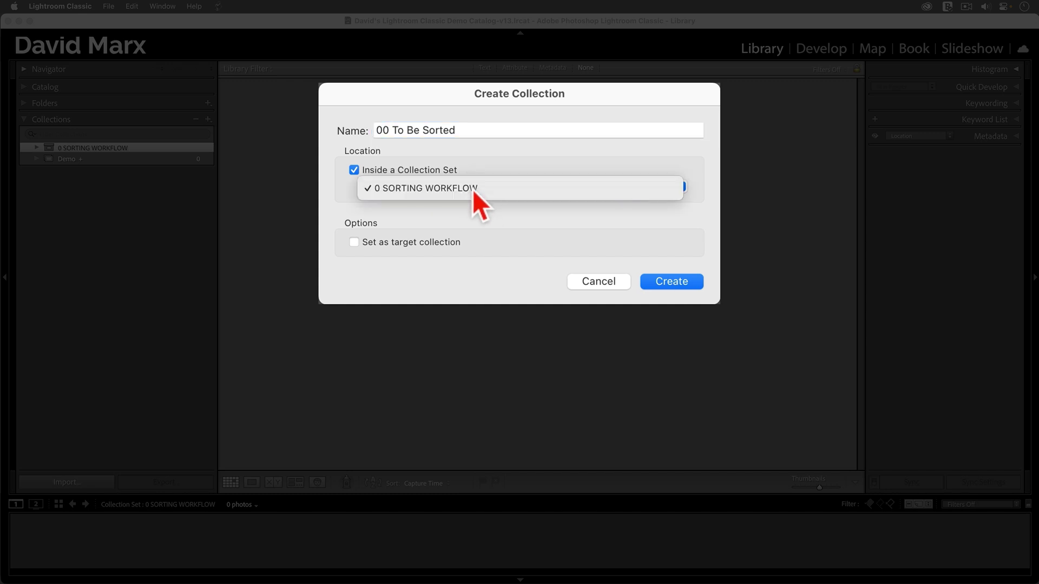
pyautogui.click(439, 242)
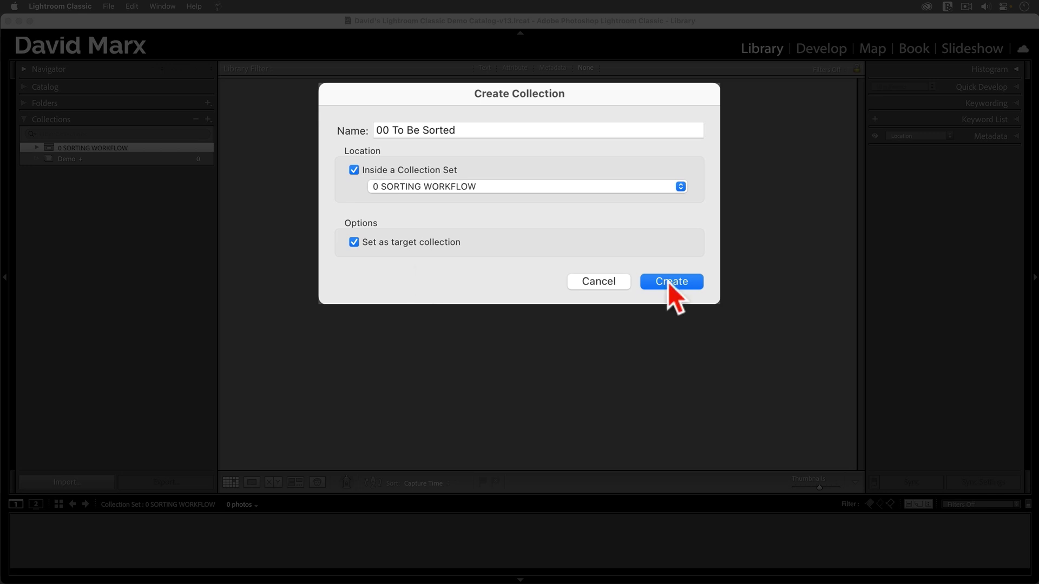
# - Copy the name '00 To Be Sorted' to the clipboard
pyautogui.tripleClick(474, 130)
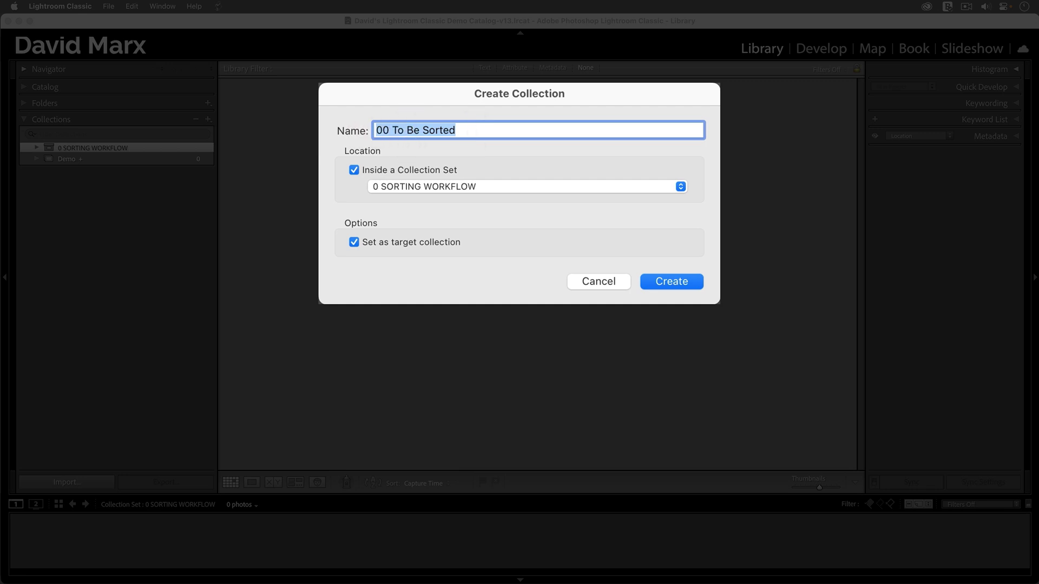
pyautogui.rightClick(410, 133)
pyautogui.click(449, 227)
# - Create 00 To Be Sorted, then start a smart collection named 1ST PASS- FIND OBVIOUS REJECTS inside the set
pyautogui.click(665, 281)
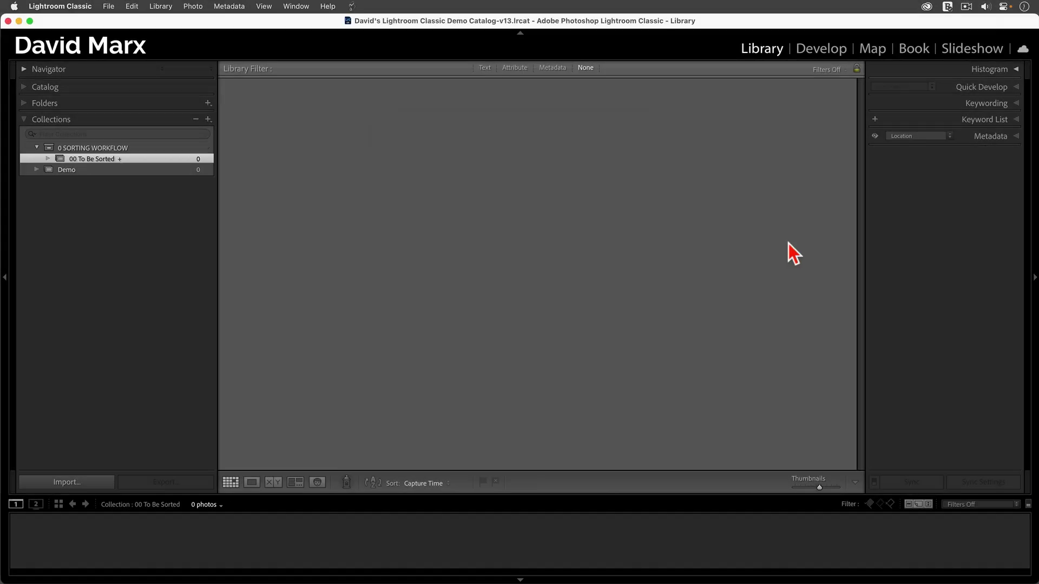
pyautogui.click(208, 120)
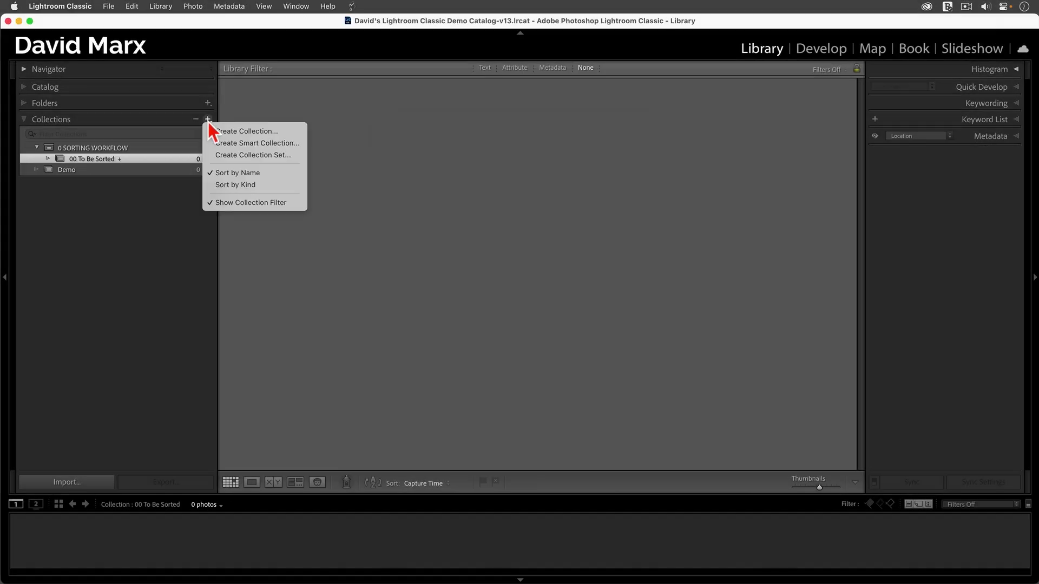
pyautogui.click(223, 146)
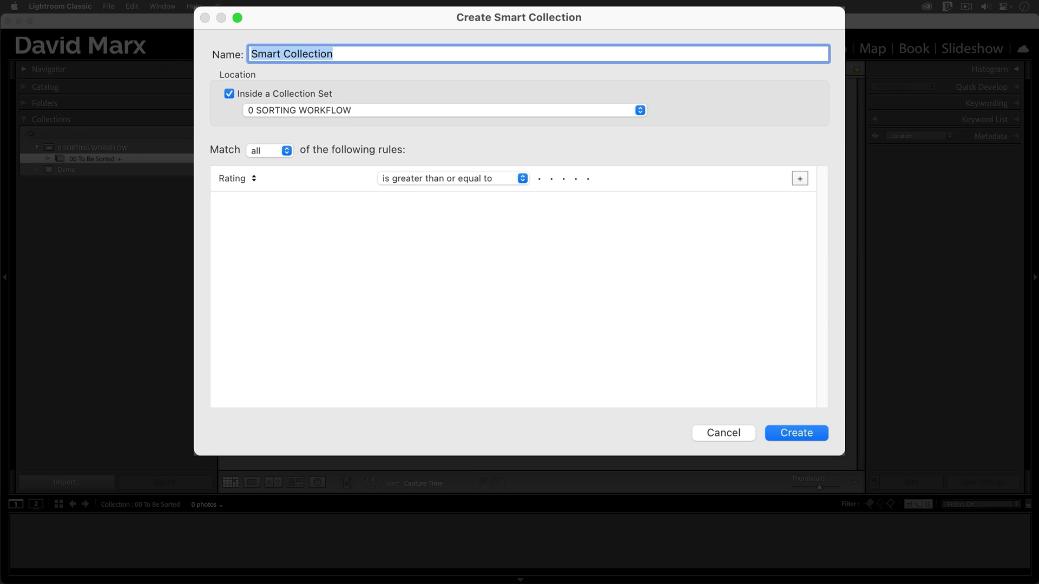
pyautogui.press('super+v')
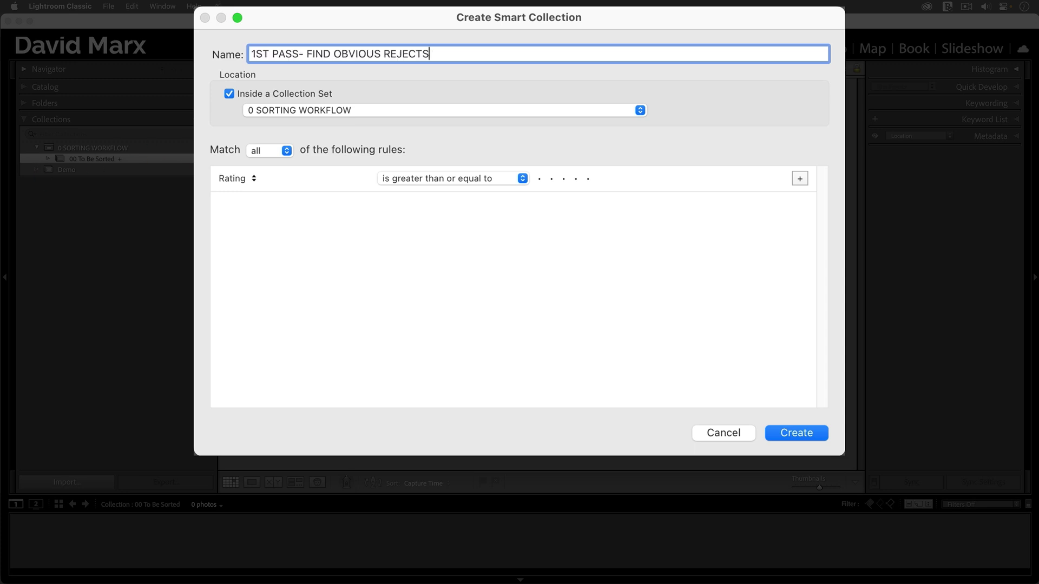
pyautogui.click(248, 93)
pyautogui.click(251, 95)
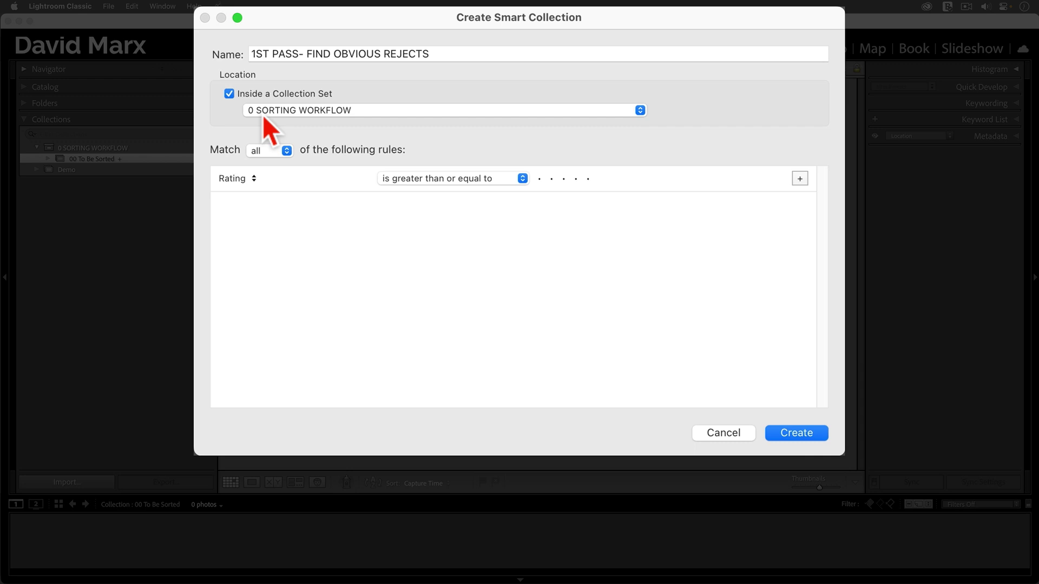
# - Set the rule to Collection contains all '00 To Be Sorted' and create the smart collection
pyautogui.click(254, 178)
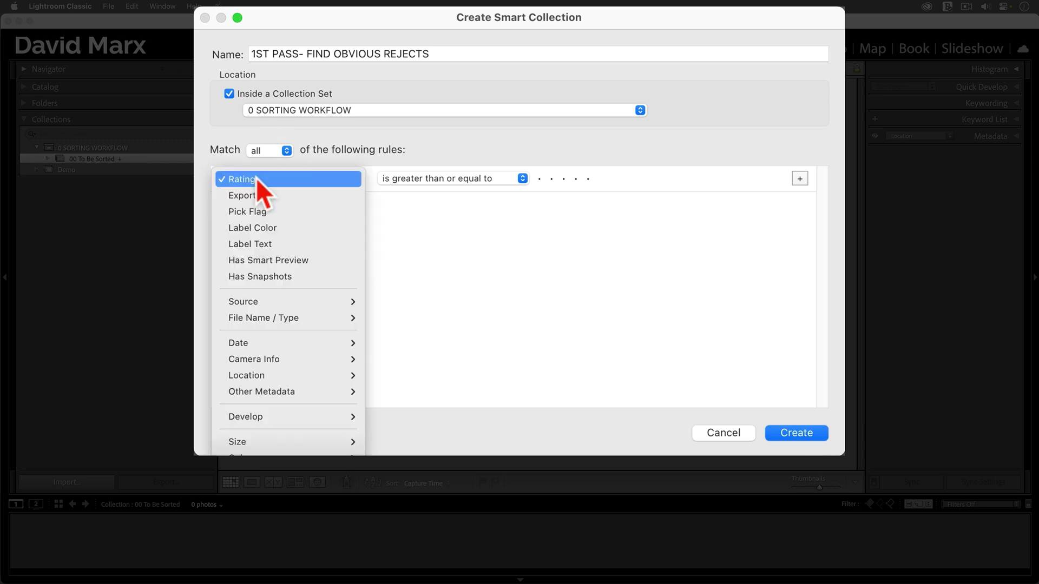
pyautogui.moveTo(293, 301)
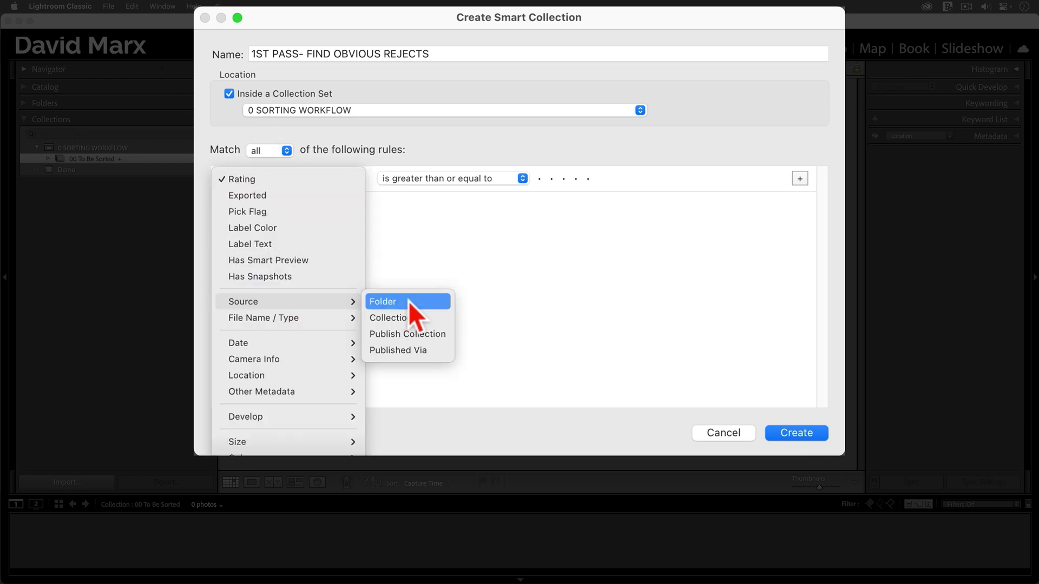
pyautogui.click(407, 317)
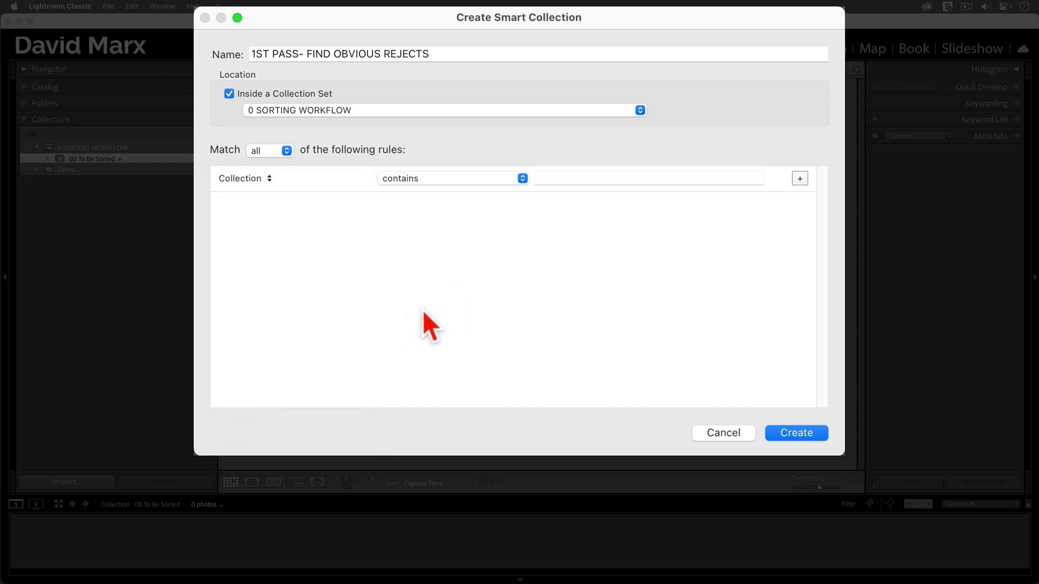
pyautogui.click(571, 178)
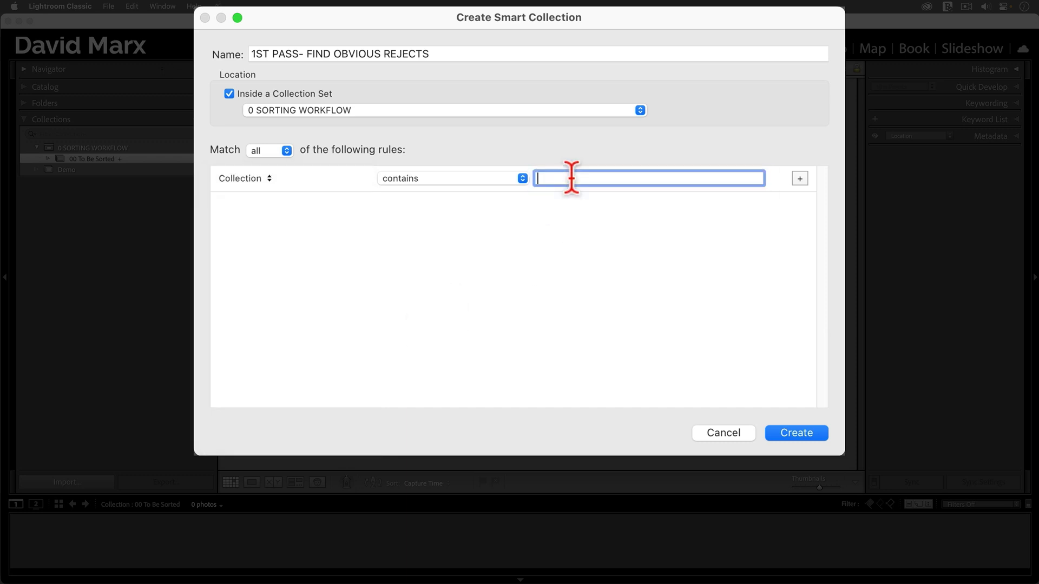
pyautogui.rightClick(571, 178)
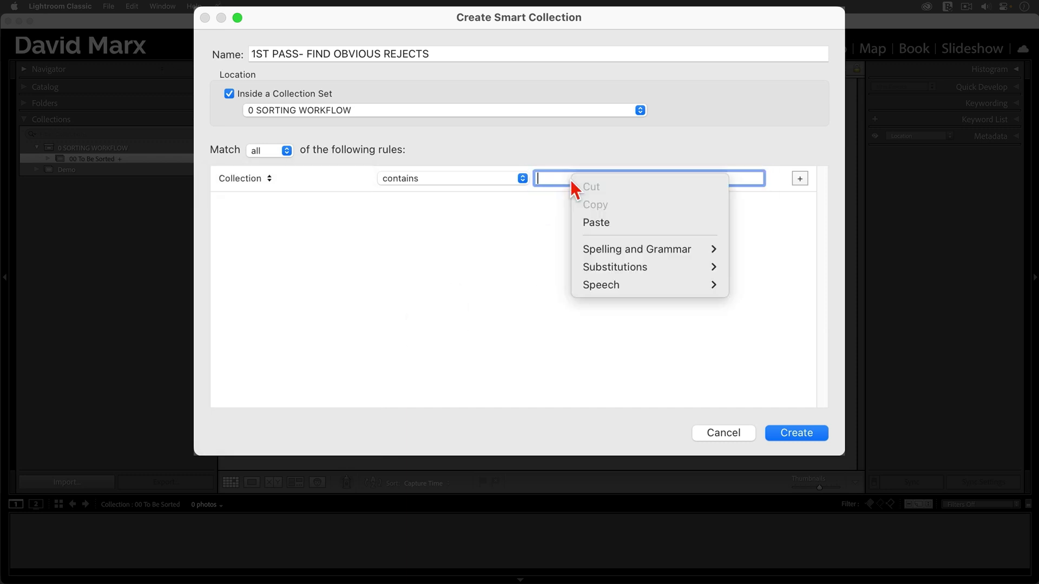
pyautogui.click(591, 222)
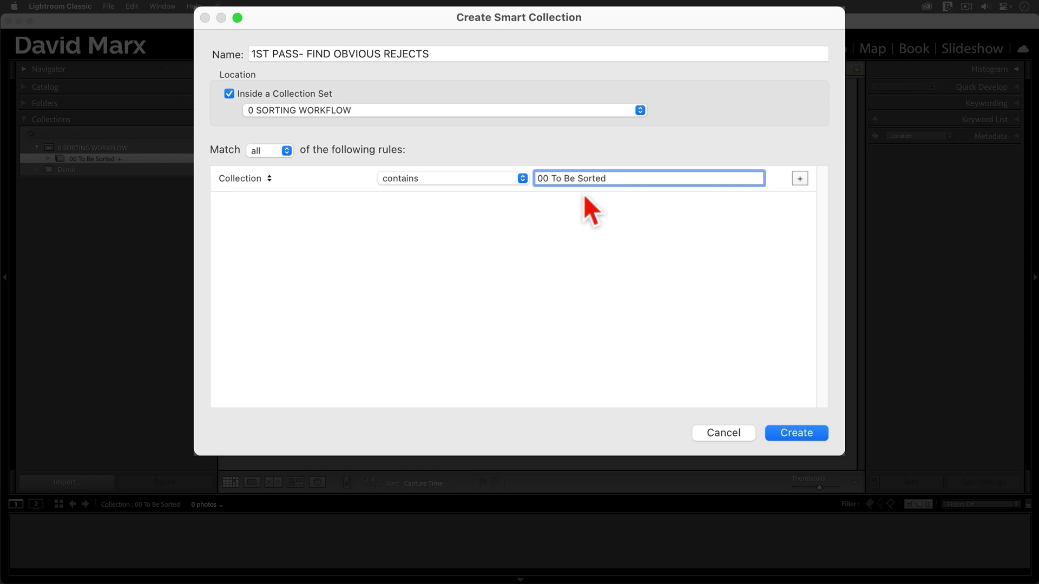
pyautogui.click(523, 179)
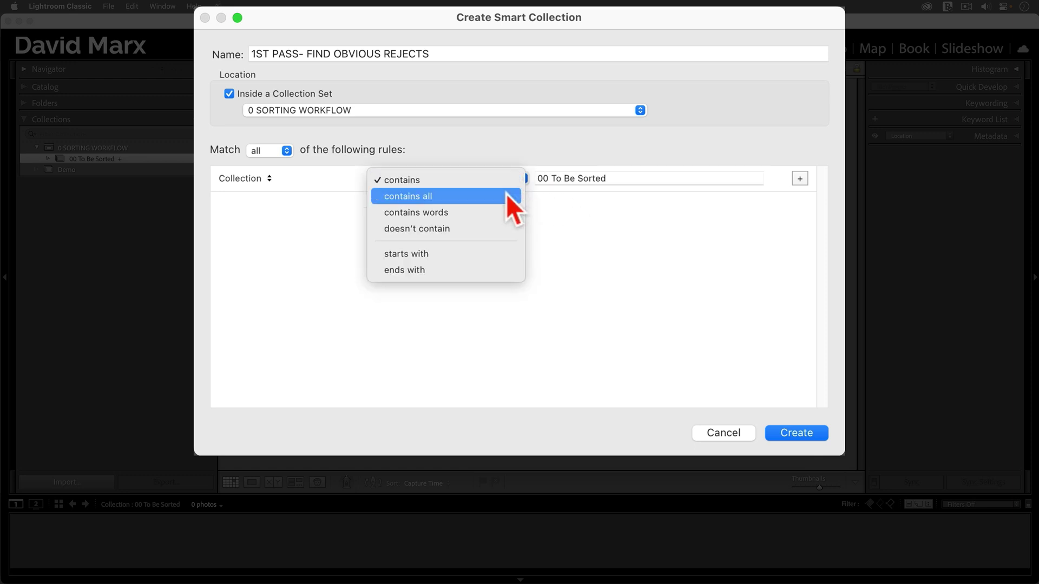
pyautogui.click(506, 196)
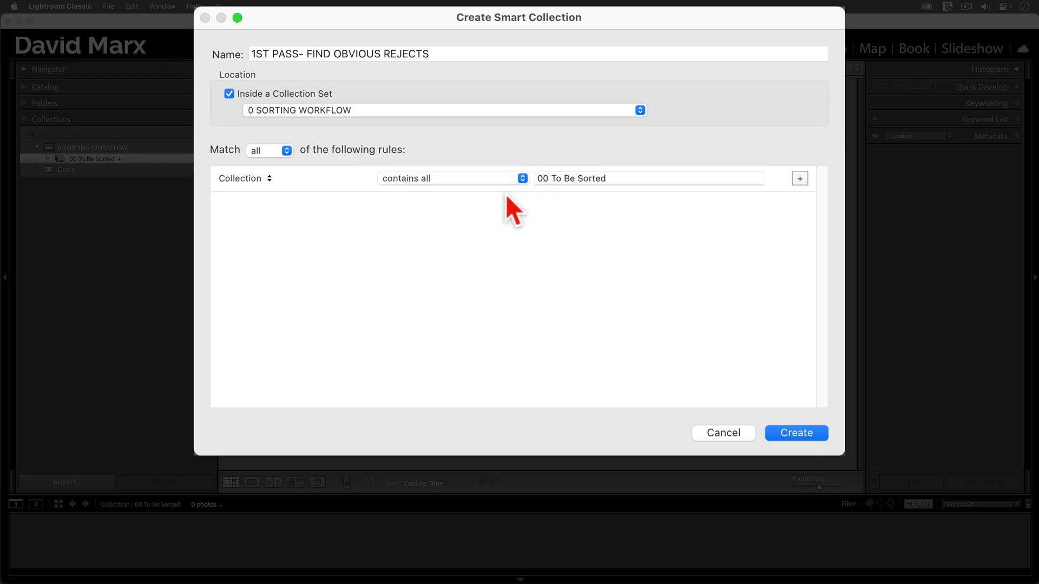
pyautogui.click(794, 436)
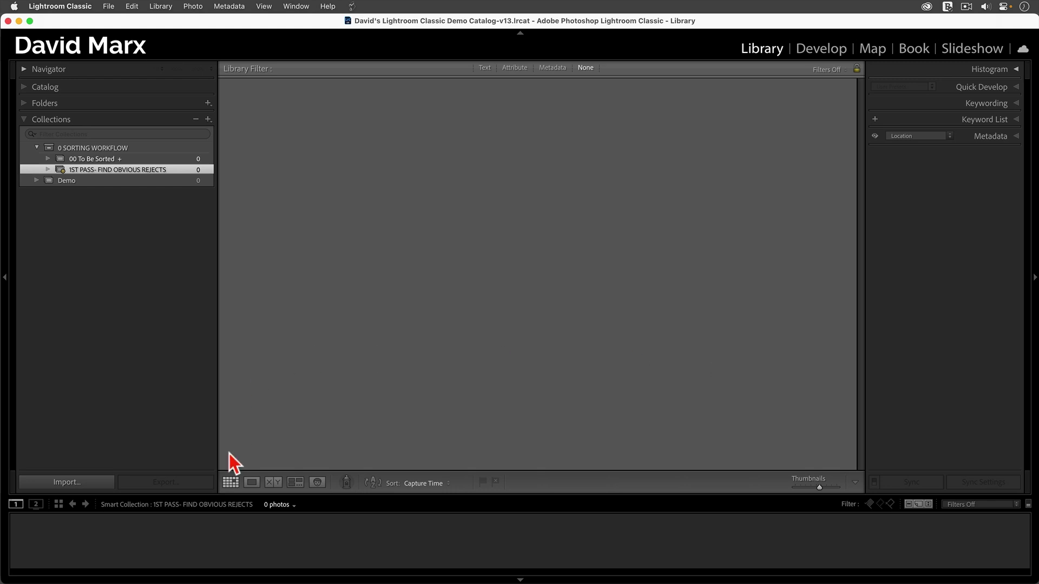
# - Add all 11 photos from the previous import to 00 To Be Sorted and view 1ST PASS- FIND OBVIOUS REJECTS
pyautogui.click(216, 505)
pyautogui.click(264, 451)
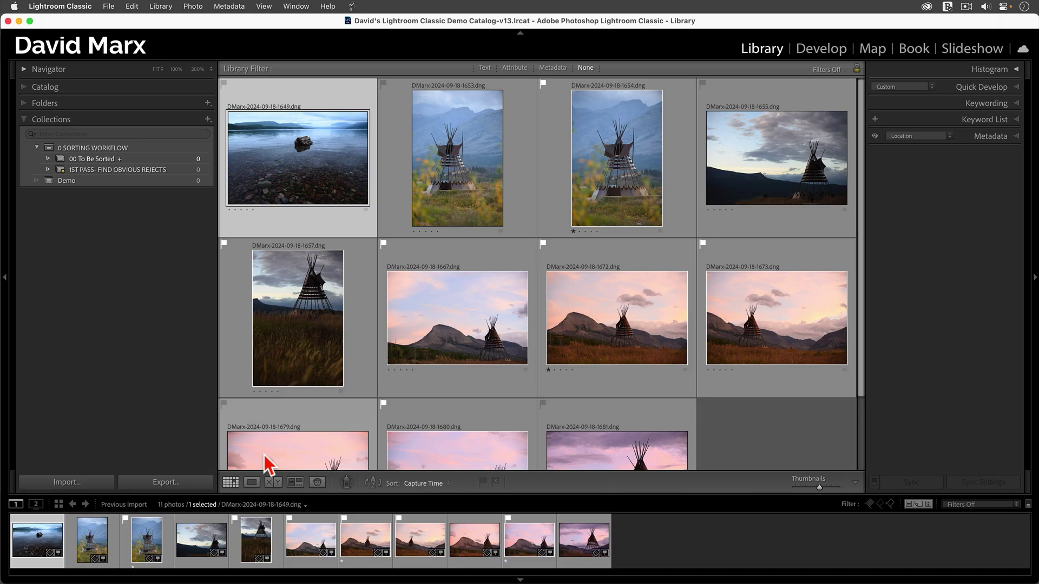
pyautogui.click(136, 6)
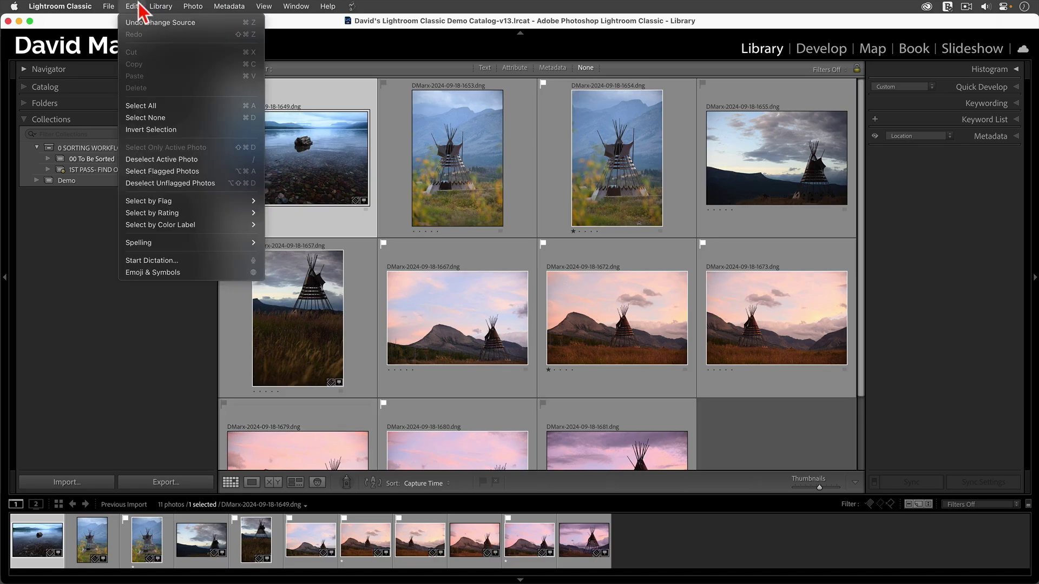
pyautogui.click(156, 102)
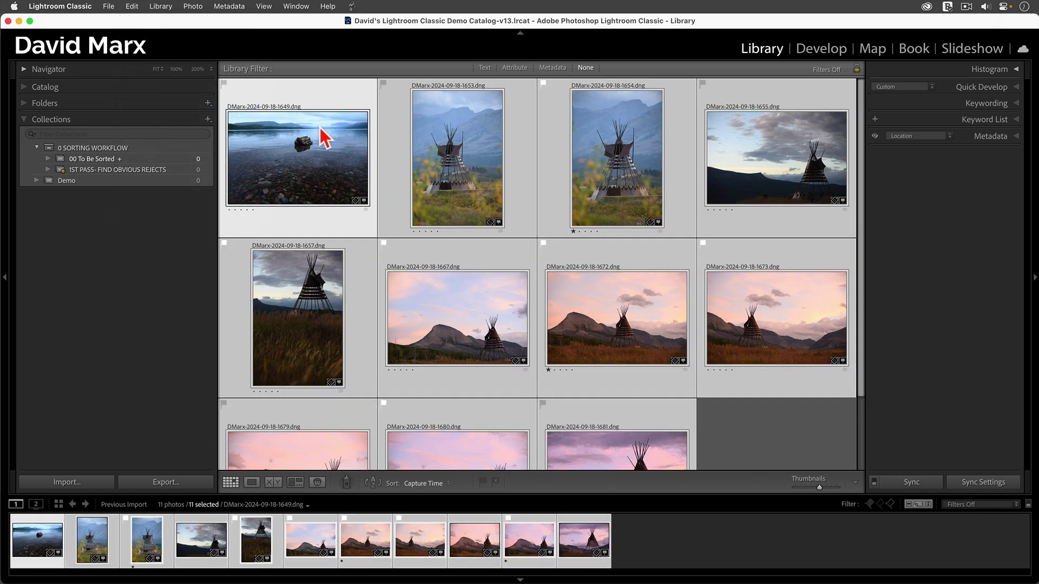
pyautogui.moveTo(319, 127); pyautogui.dragTo(161, 166)
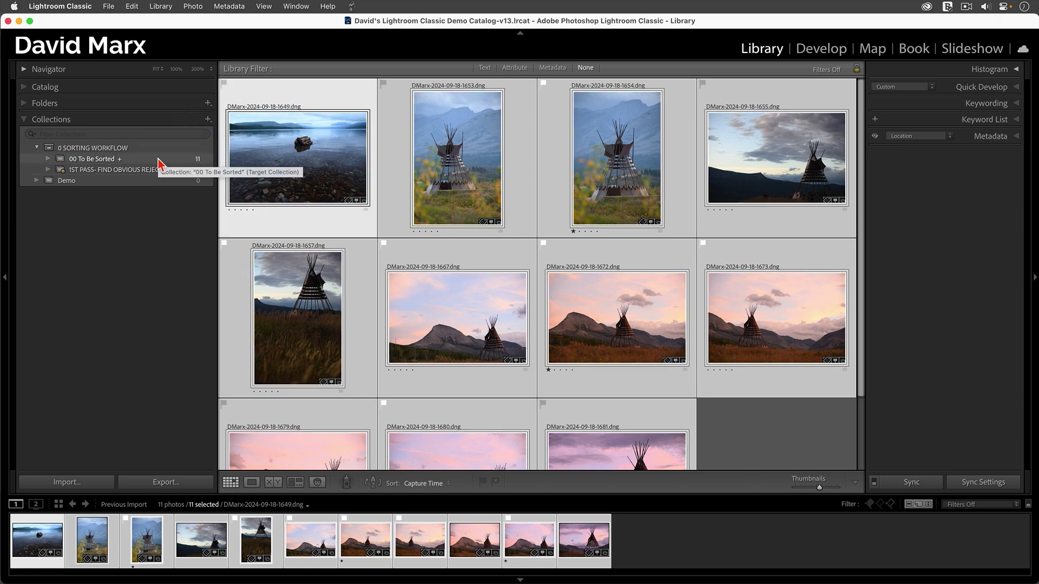
pyautogui.click(159, 160)
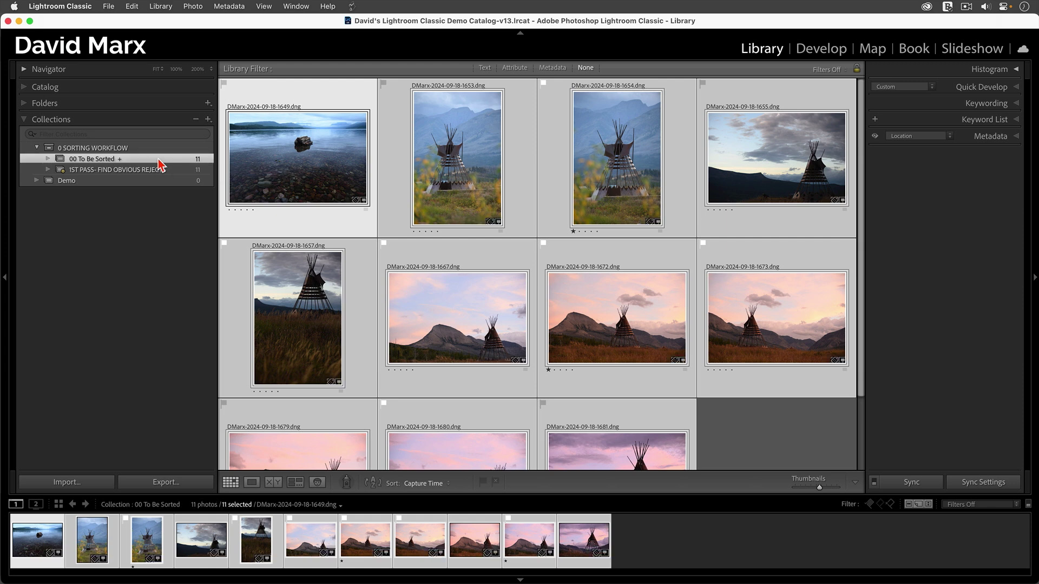
pyautogui.click(160, 170)
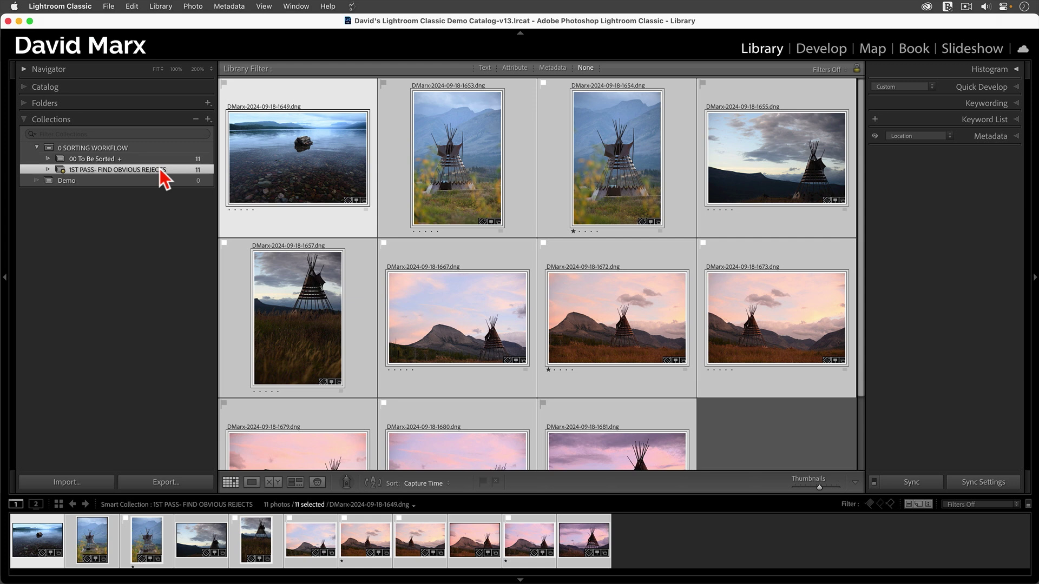
# - Duplicate the 1ST PASS rejects smart collection and open the copy's rules for editing
pyautogui.rightClick(160, 168)
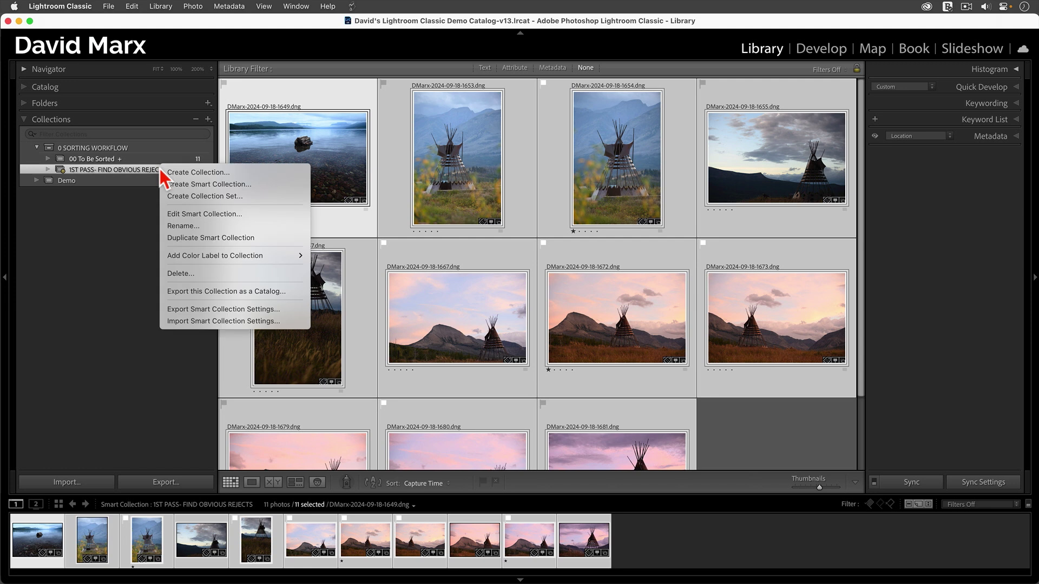
pyautogui.click(210, 241)
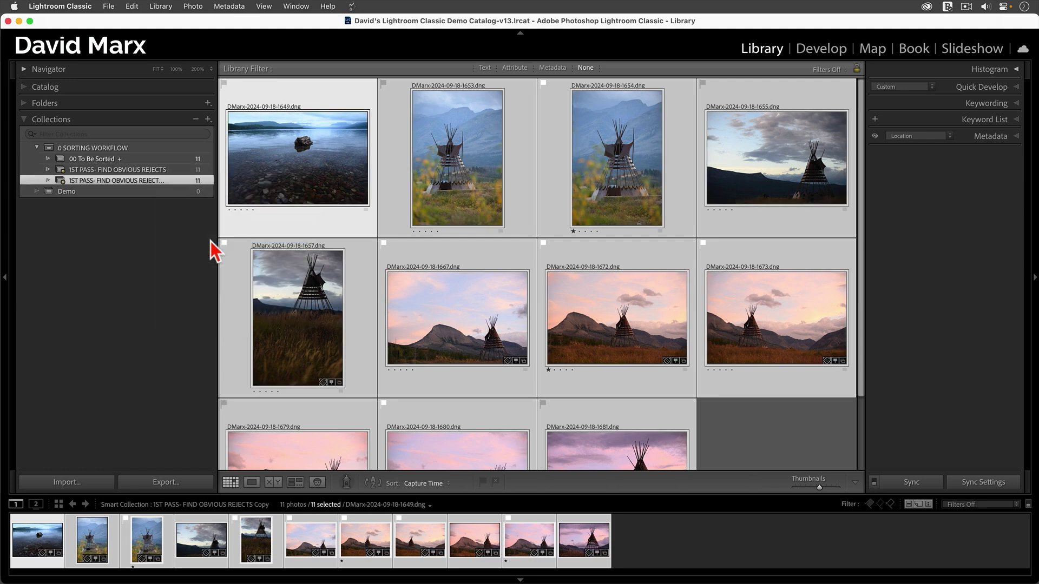
pyautogui.rightClick(143, 189)
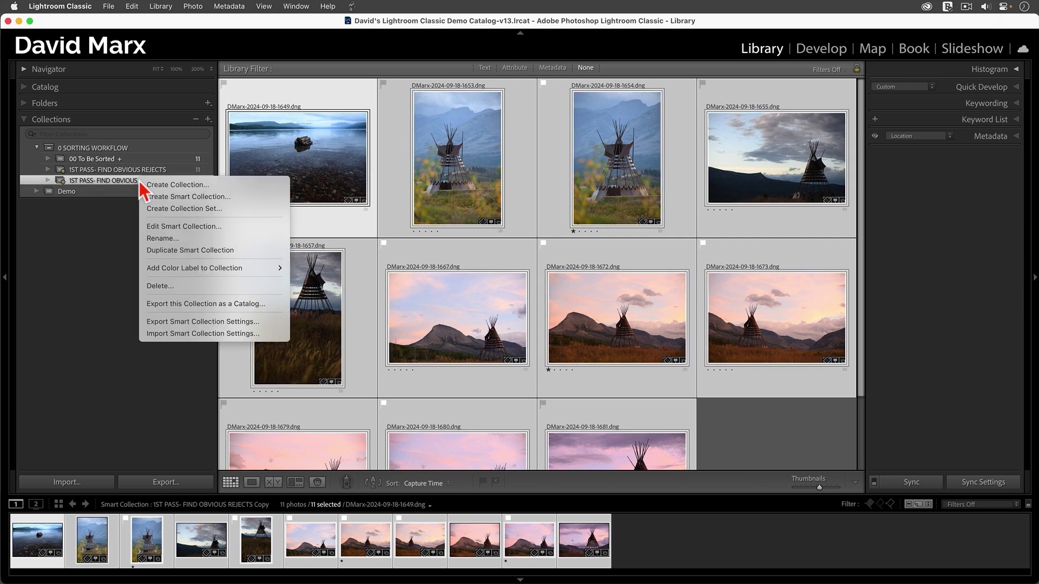
pyautogui.click(169, 226)
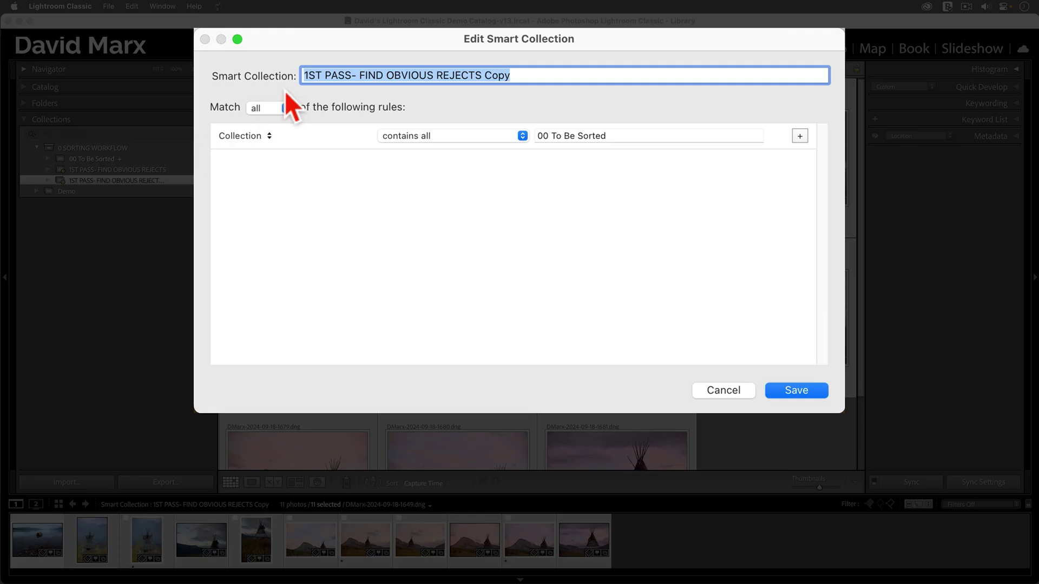
# - Rename the copy to '2ND PASS- FIND PICKS'
pyautogui.click(321, 75)
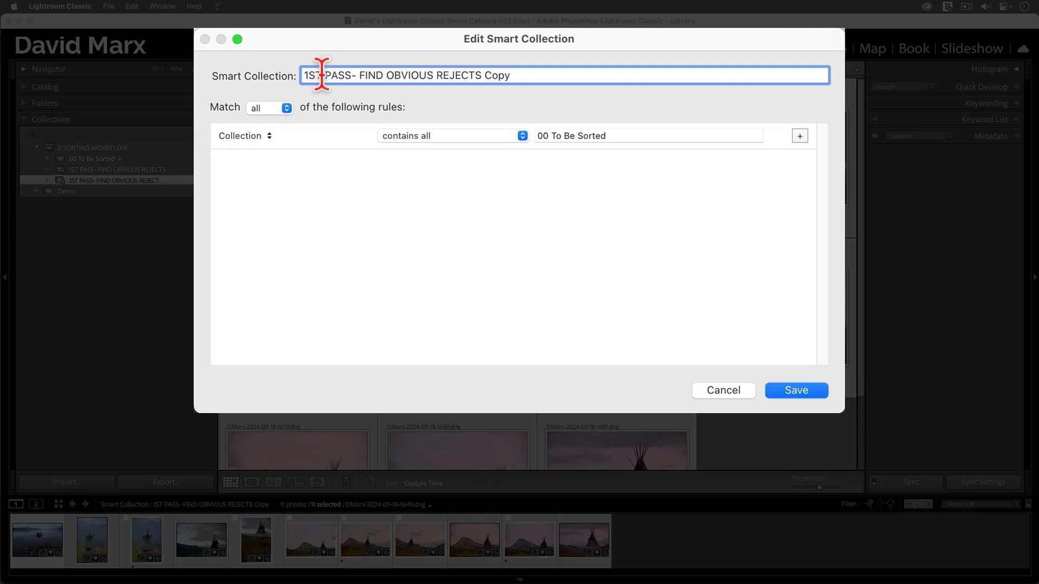
pyautogui.press('BackSpace')
pyautogui.press('BackSpace')
pyautogui.press('BackSpace')
pyautogui.write('2ND')
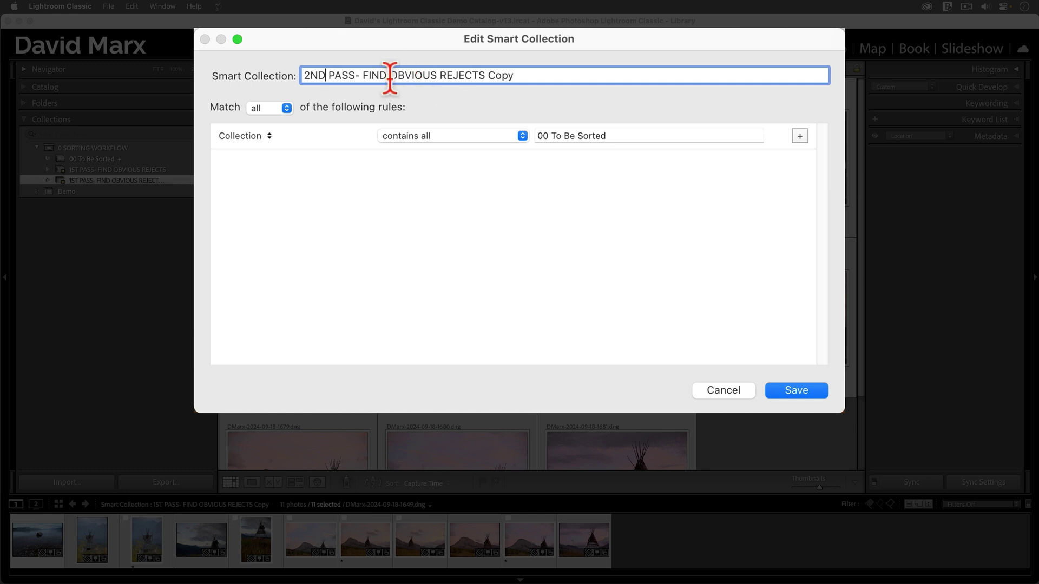
pyautogui.click(388, 75)
pyautogui.press('super+shift+Right')
pyautogui.write('PICKS')
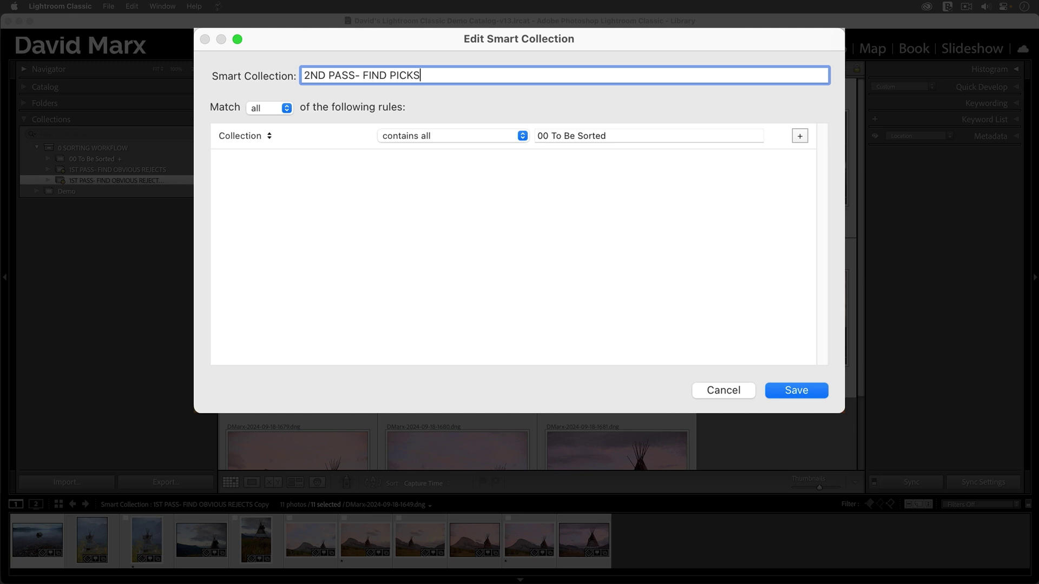
# - Add a second rule set to Pick Flag is not
pyautogui.click(799, 137)
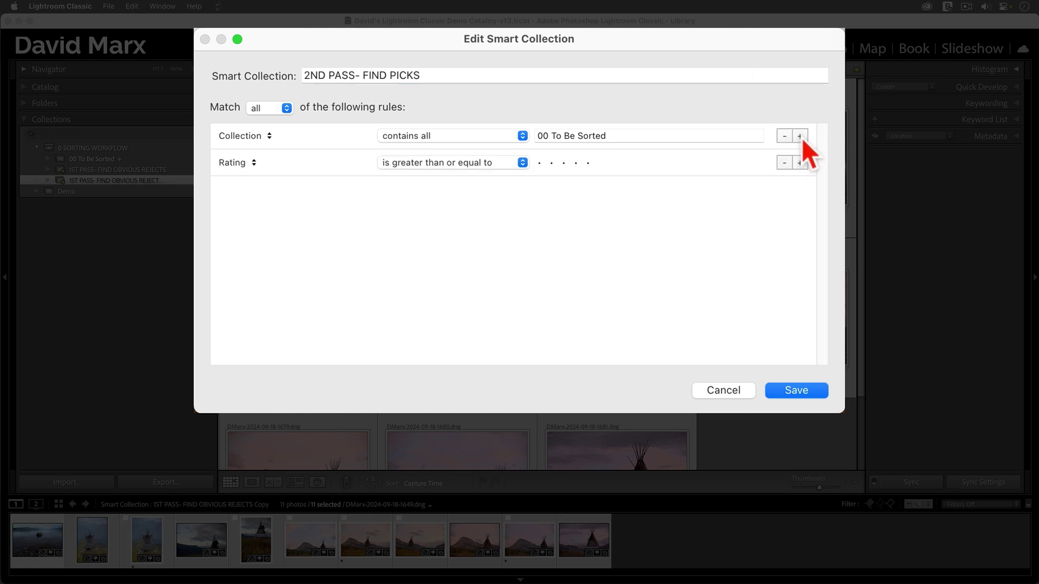
pyautogui.click(254, 163)
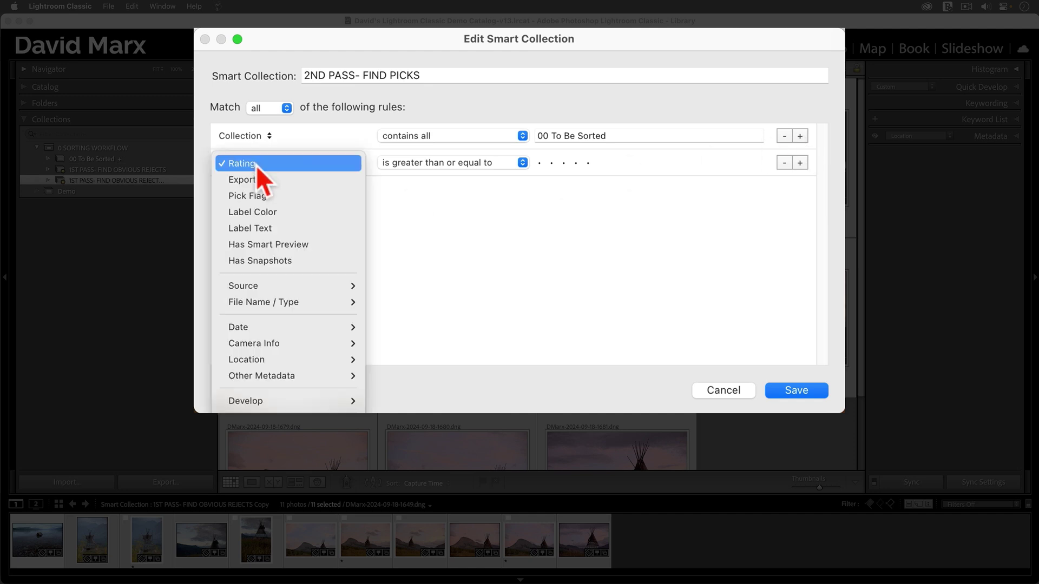
pyautogui.click(267, 196)
pyautogui.click(508, 167)
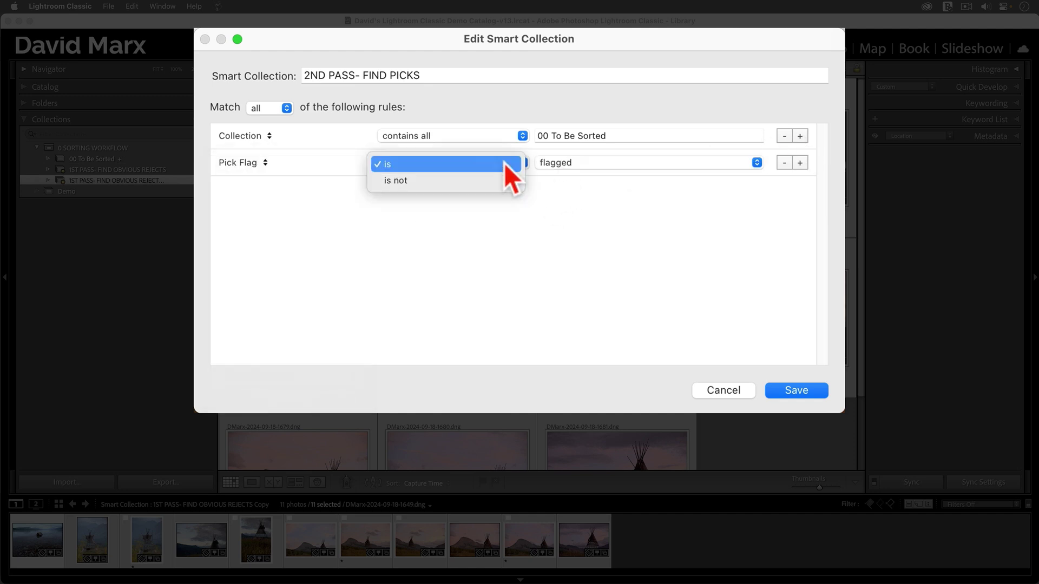
pyautogui.click(501, 183)
pyautogui.click(565, 165)
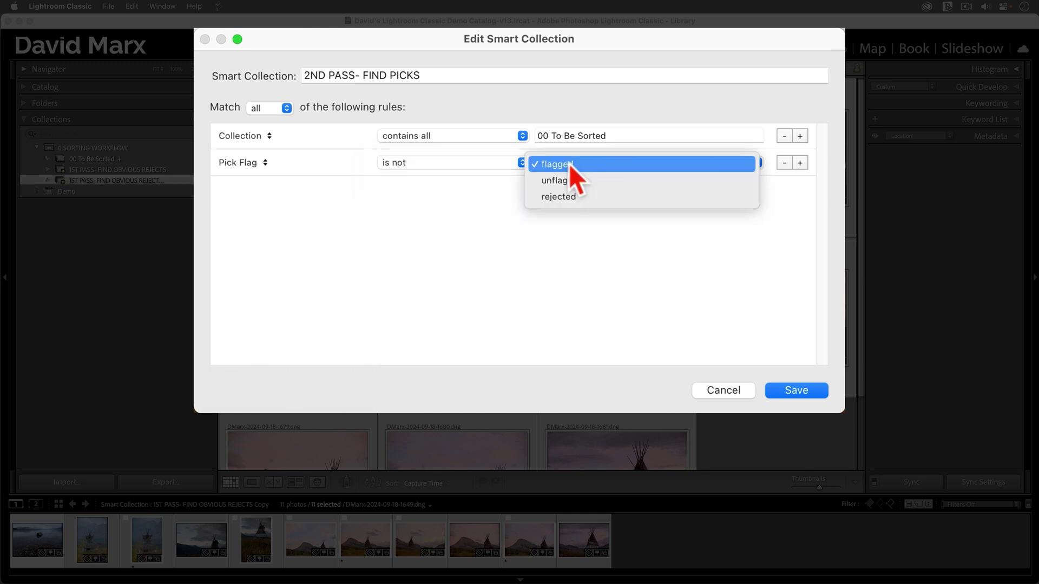
# - Set the Pick Flag rule value to rejected and save 2ND PASS- FIND PICKS
pyautogui.click(566, 197)
pyautogui.press('Return')
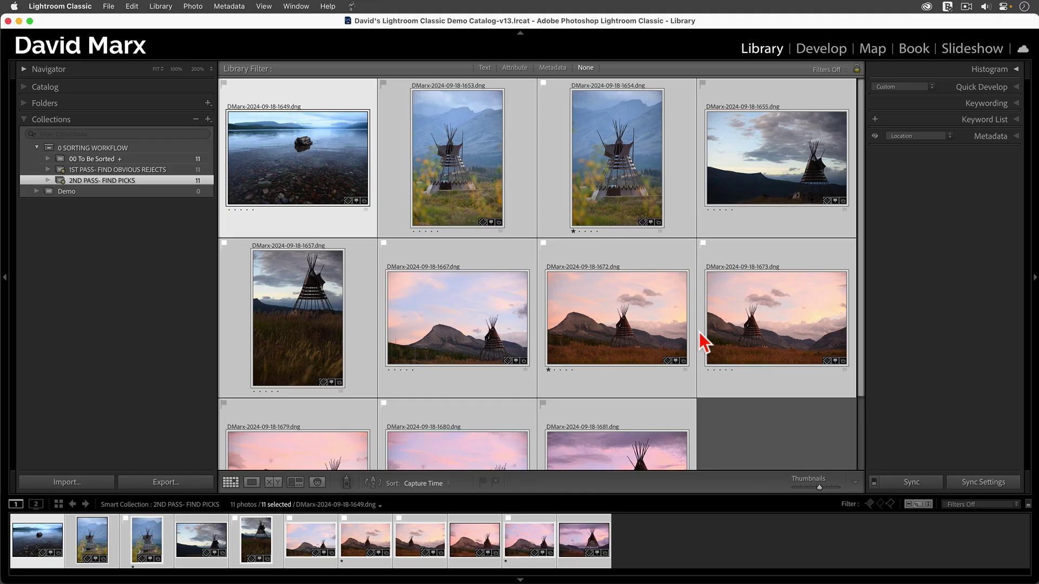
pyautogui.click(741, 433)
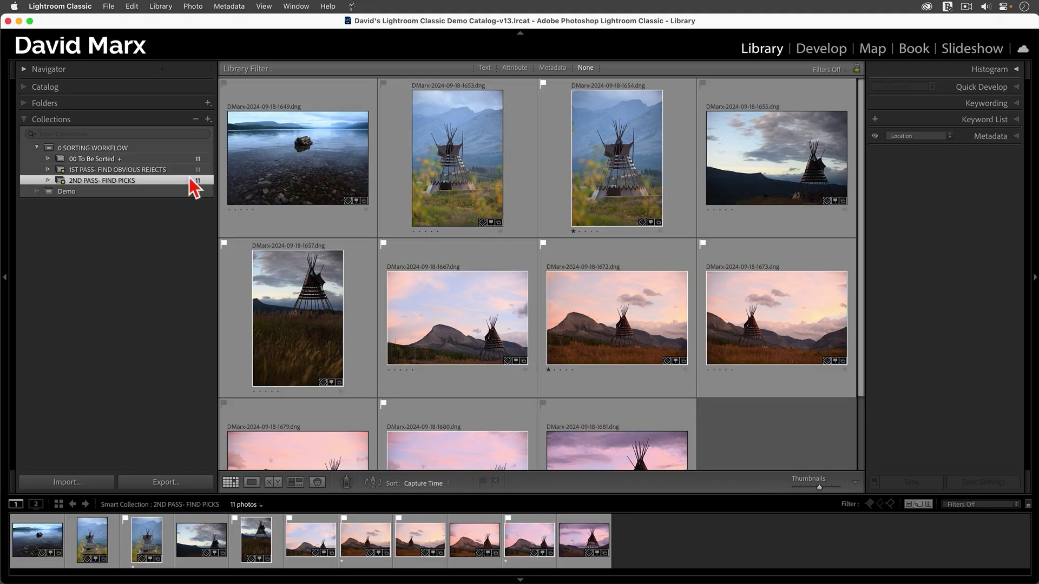
# - Reject photos 1649 and 1655, leaving 9 photos in 2ND PASS- FIND PICKS
pyautogui.click(287, 153)
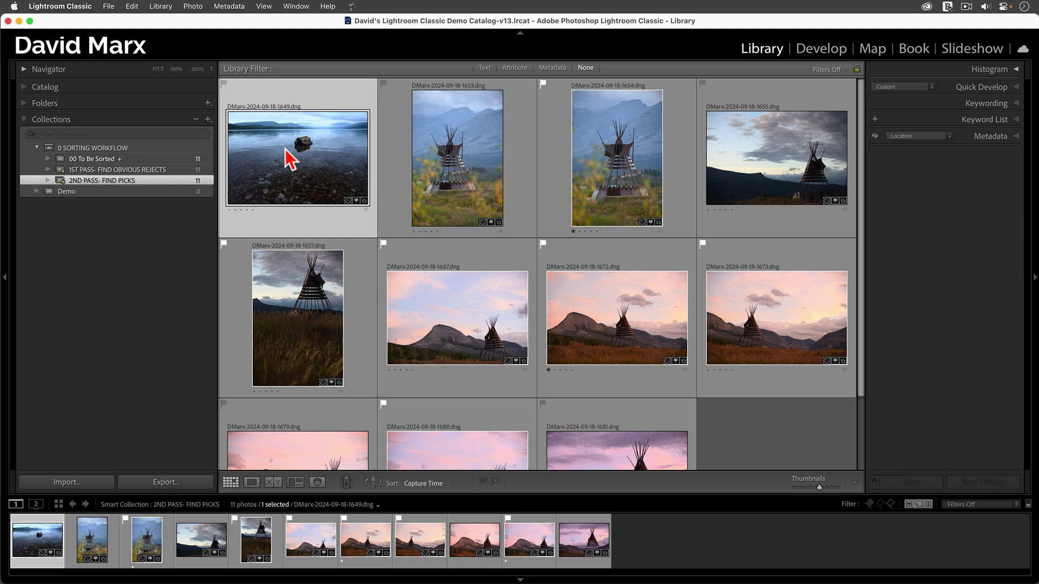
pyautogui.press('x')
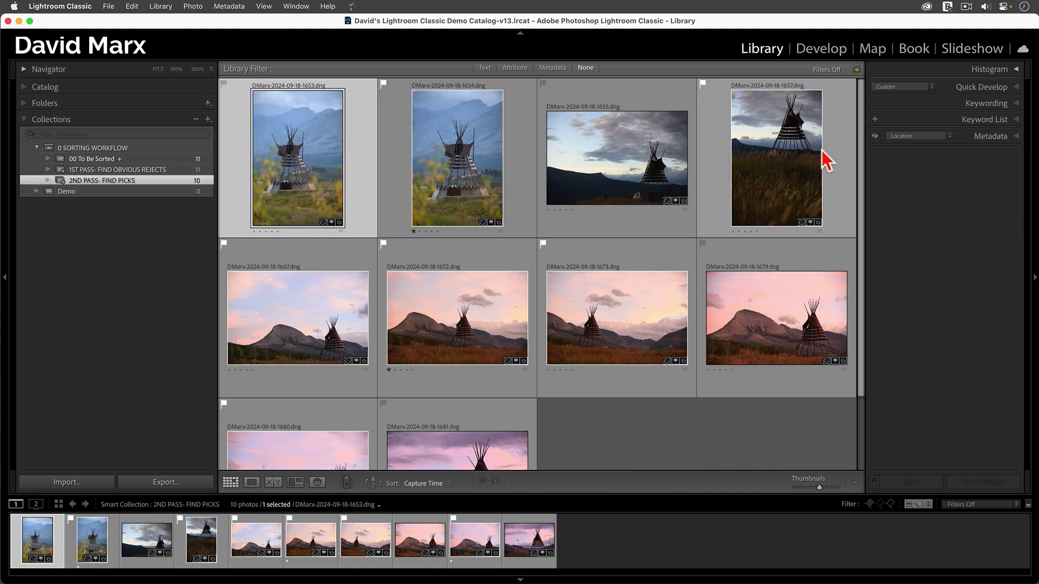
pyautogui.click(677, 182)
pyautogui.press('x')
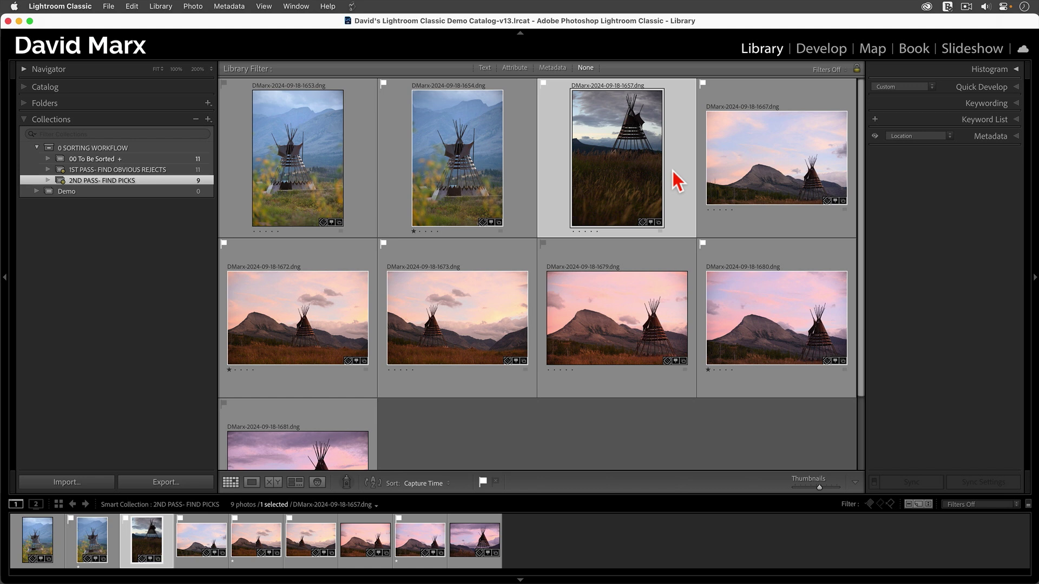
pyautogui.click(732, 410)
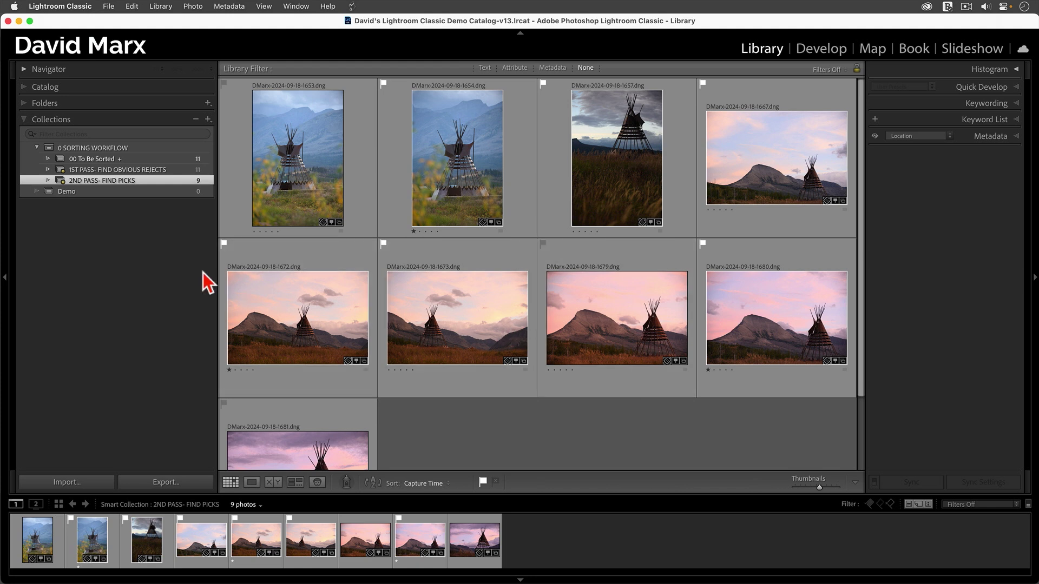
# - Duplicate 2ND PASS- FIND PICKS and rename the copy to 3RD PASS- FIND SELECTS
pyautogui.rightClick(122, 182)
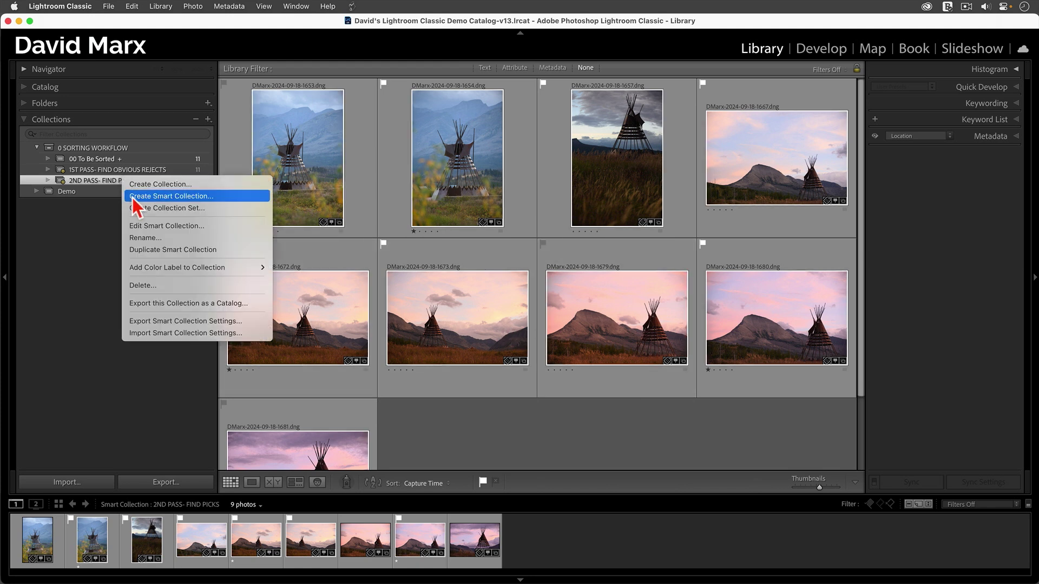
pyautogui.click(150, 251)
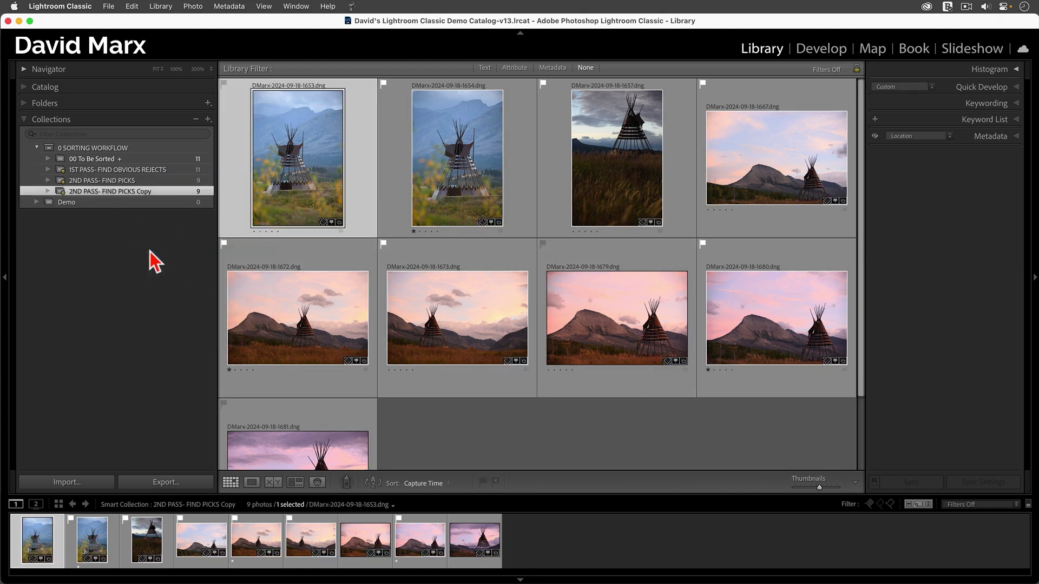
pyautogui.rightClick(138, 193)
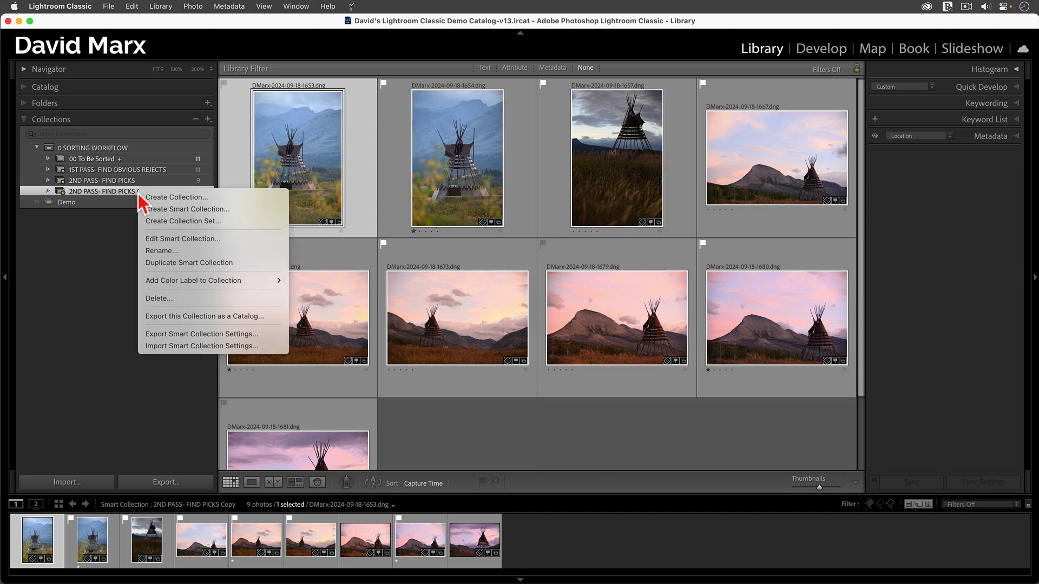
pyautogui.click(168, 238)
pyautogui.click(322, 76)
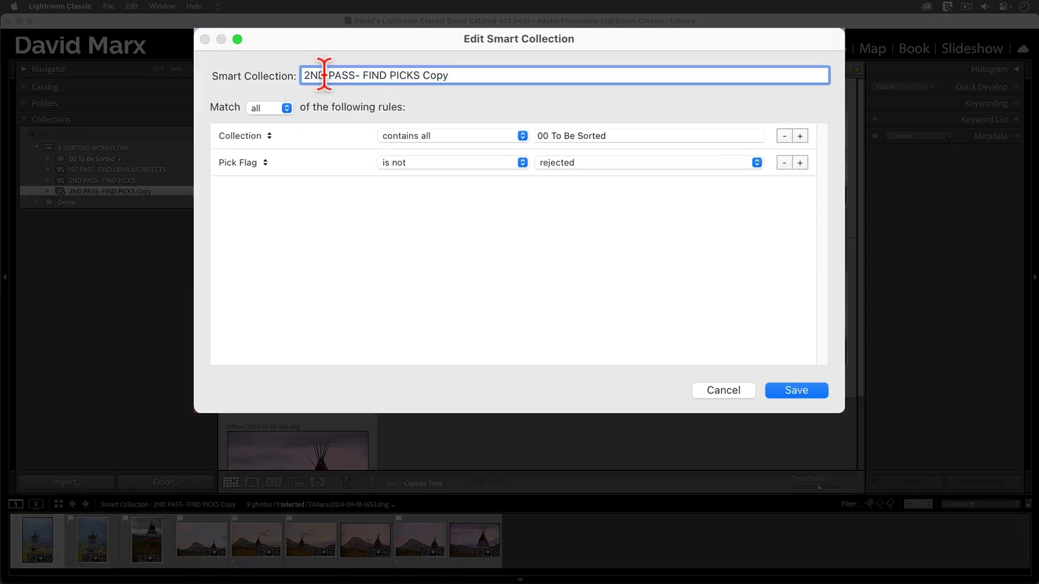
pyautogui.press('BackSpace')
pyautogui.press('BackSpace')
pyautogui.press('BackSpace')
pyautogui.write('3RD')
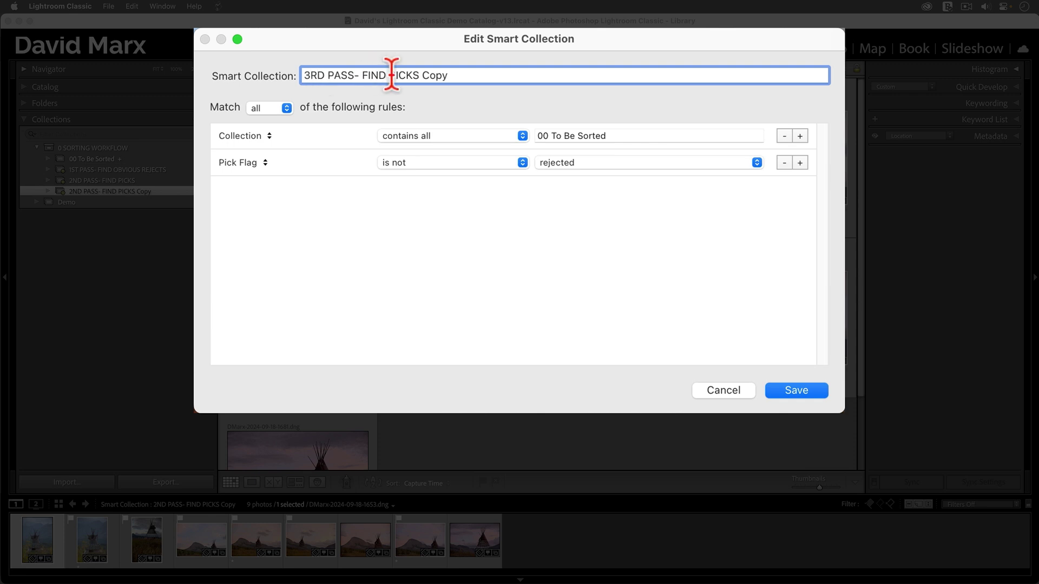
pyautogui.moveTo(389, 75); pyautogui.dragTo(460, 76)
pyautogui.write('SELECTS')
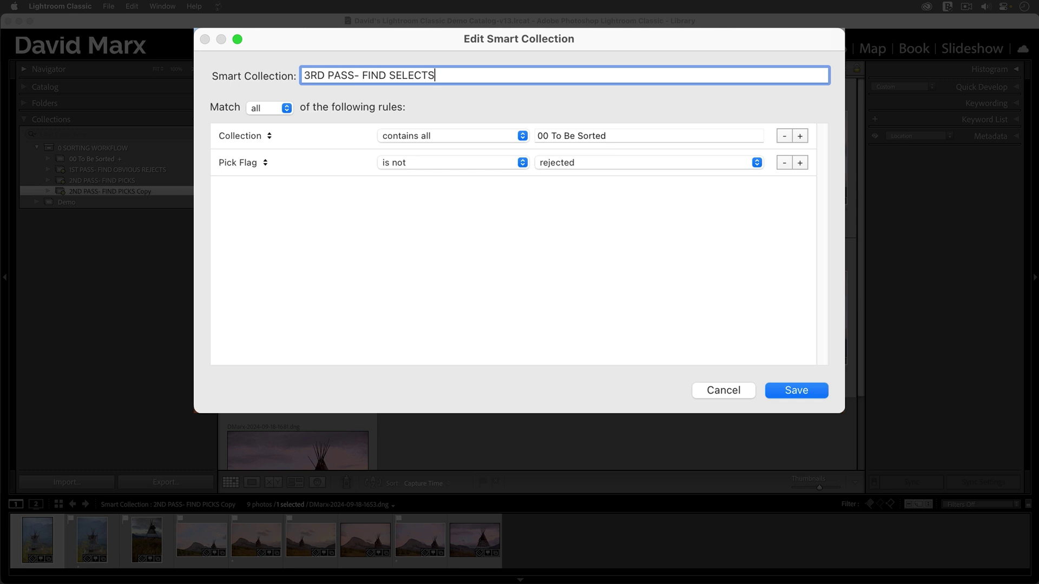
# - Set the copy's rule to Pick Flag is flagged and save it
pyautogui.click(523, 162)
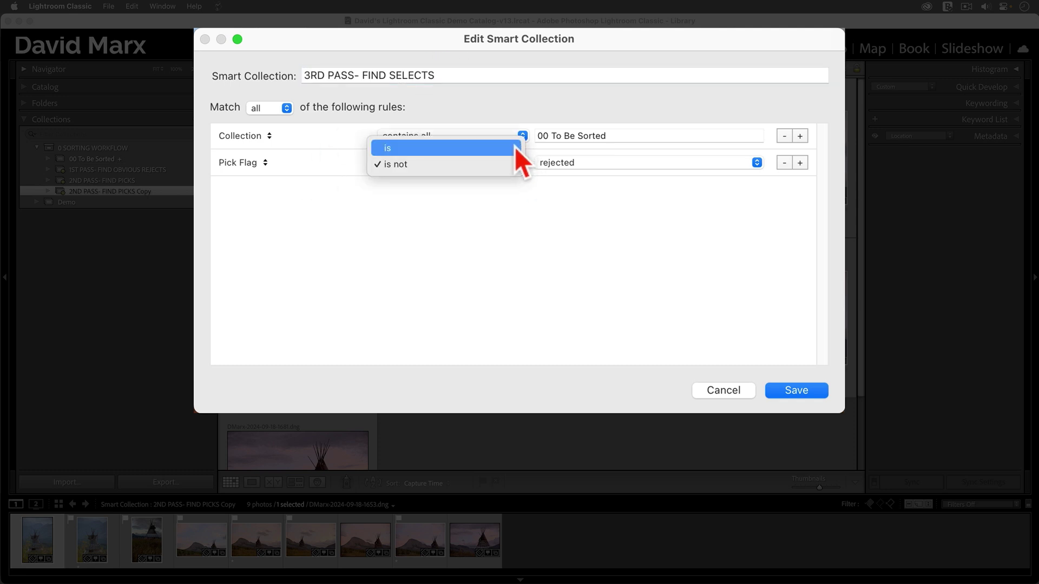
pyautogui.click(515, 147)
pyautogui.click(579, 164)
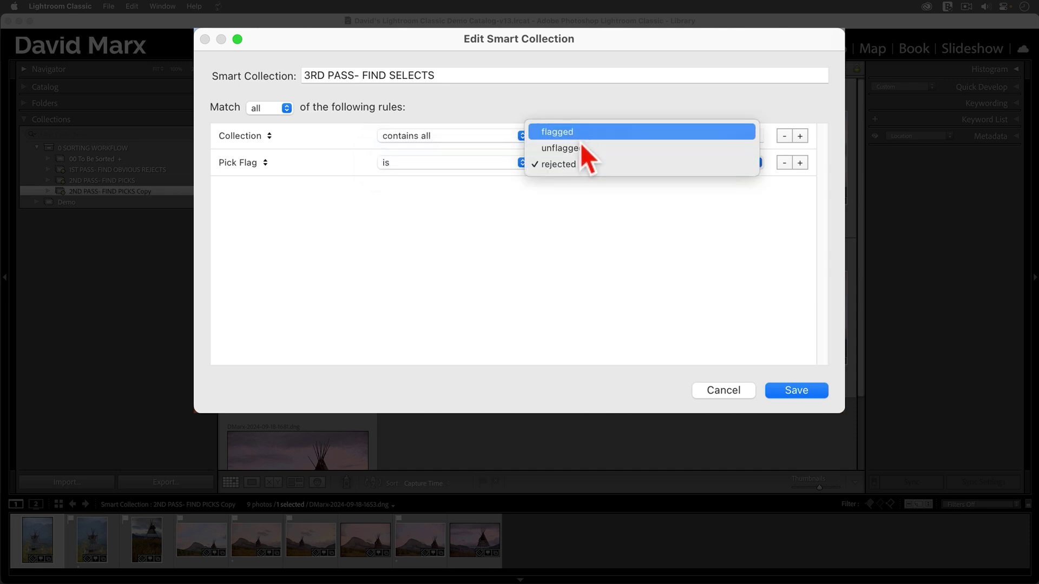
pyautogui.click(581, 135)
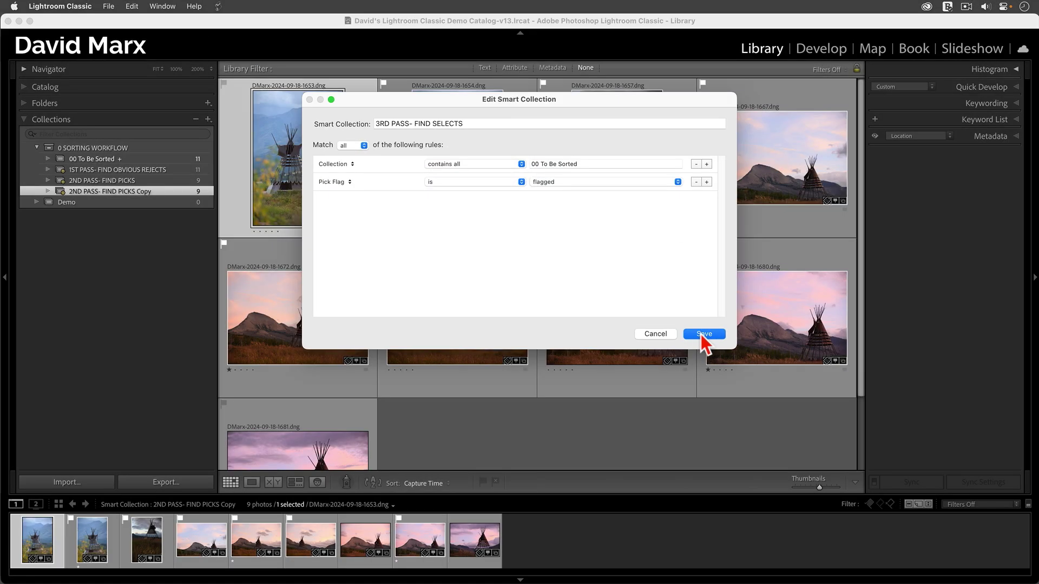
pyautogui.click(700, 333)
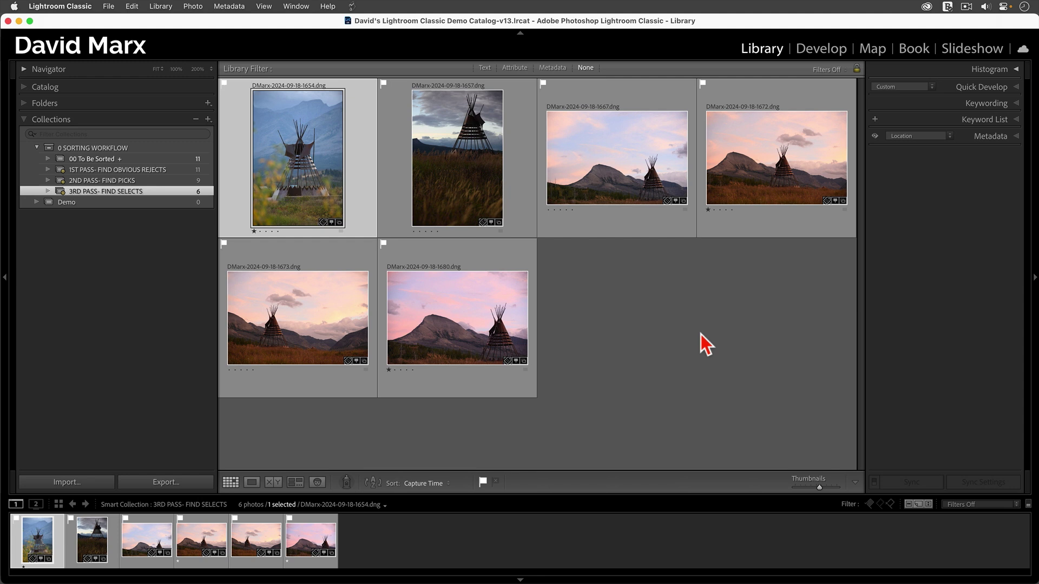
# - Duplicate 3RD PASS- FIND SELECTS and rename the copy to 04 SELECTS ONLY
pyautogui.rightClick(131, 194)
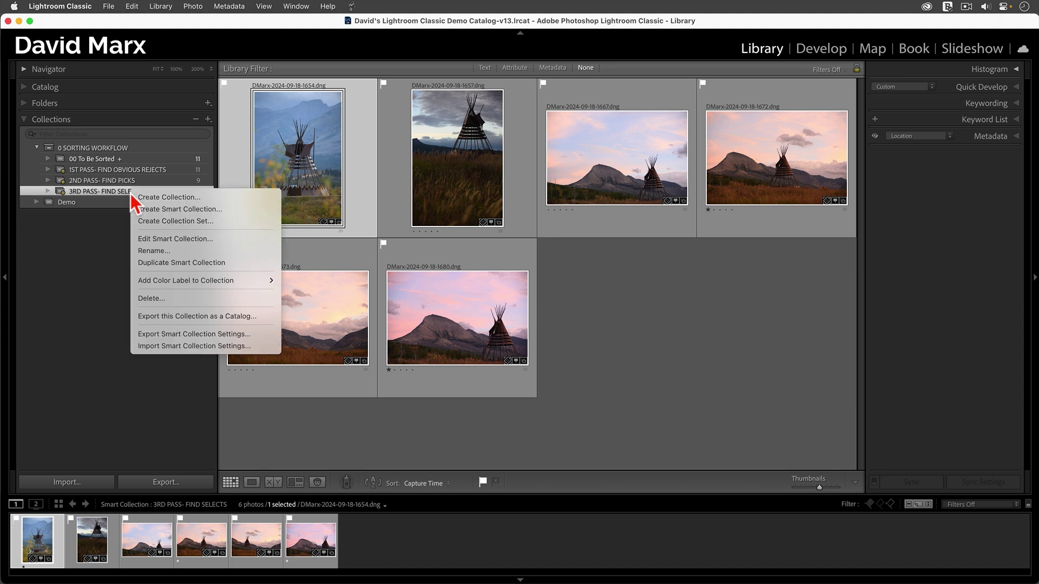
pyautogui.click(173, 264)
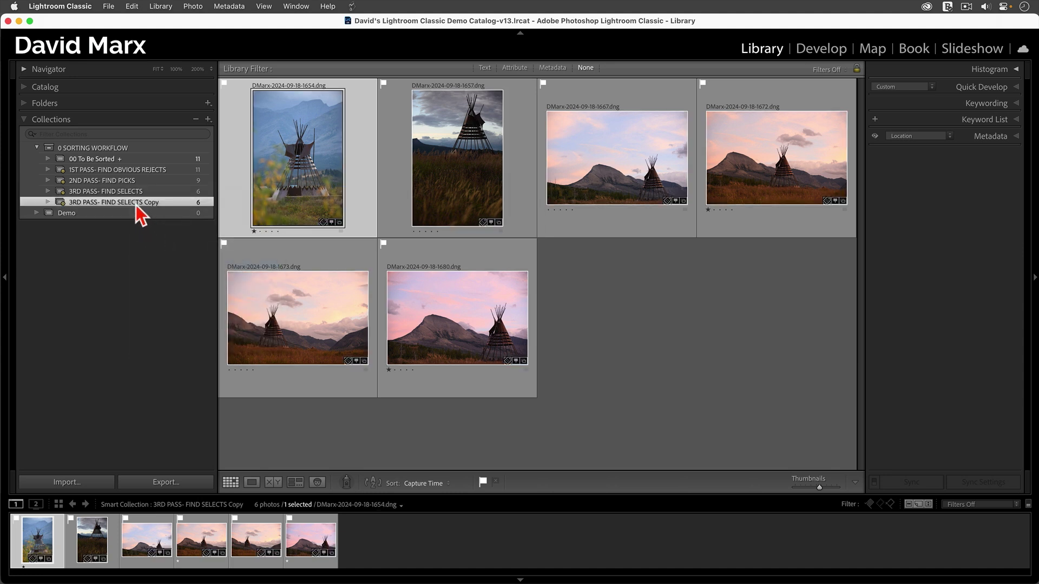
pyautogui.rightClick(135, 204)
pyautogui.click(163, 250)
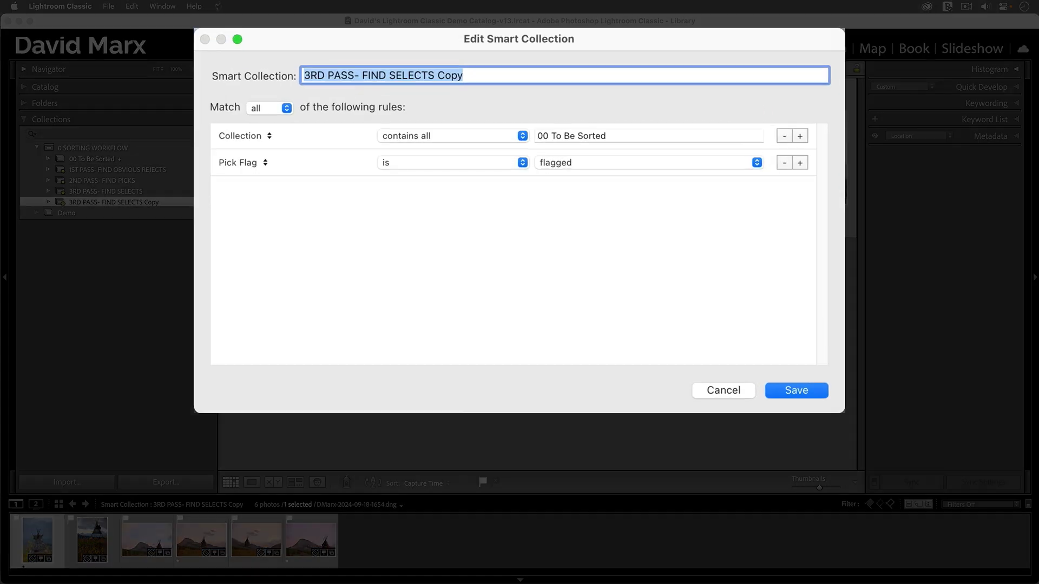
pyautogui.moveTo(353, 74); pyautogui.dragTo(293, 72)
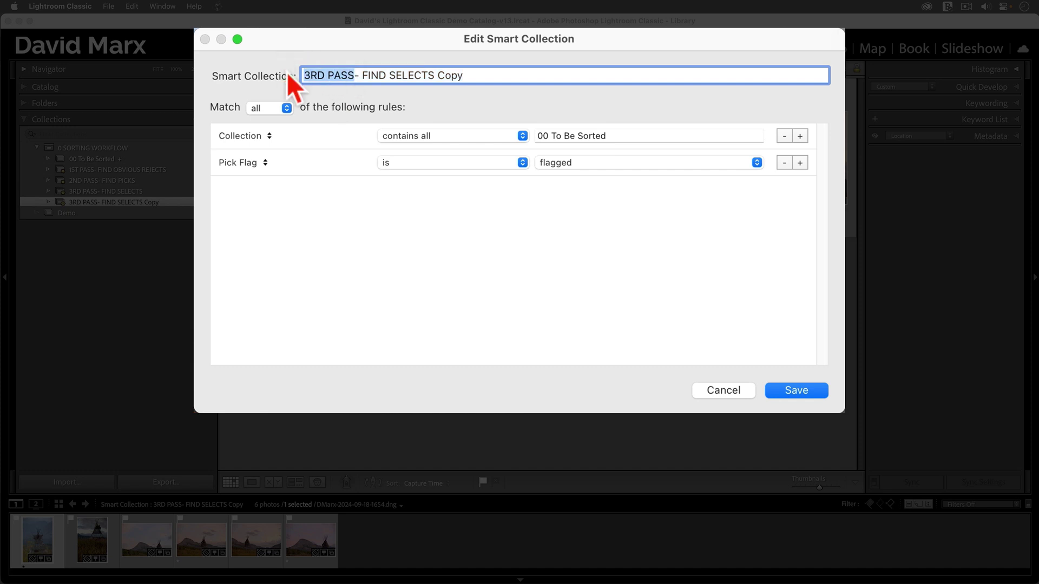
pyautogui.write('04')
pyautogui.press('Delete')
pyautogui.press('Delete')
pyautogui.press('Delete')
pyautogui.press('Delete')
pyautogui.press('Delete')
pyautogui.press('Delete')
pyautogui.press('Delete')
pyautogui.press('End')
pyautogui.press('BackSpace')
pyautogui.press('BackSpace')
pyautogui.press('BackSpace')
pyautogui.press('BackSpace')
pyautogui.write('ONLY')
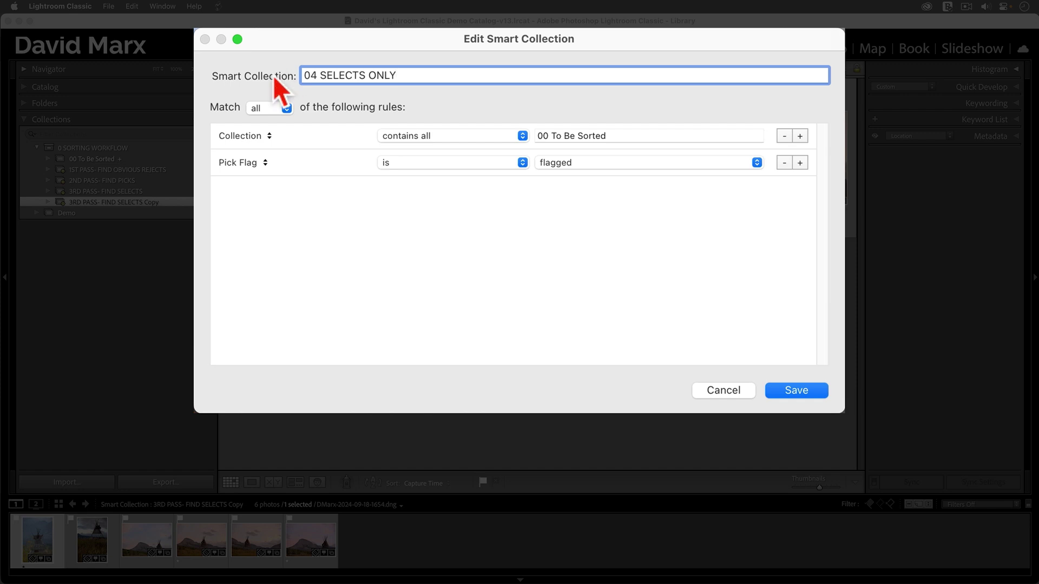
# - Change the second rule to Rating is one star and save the collection
pyautogui.click(265, 163)
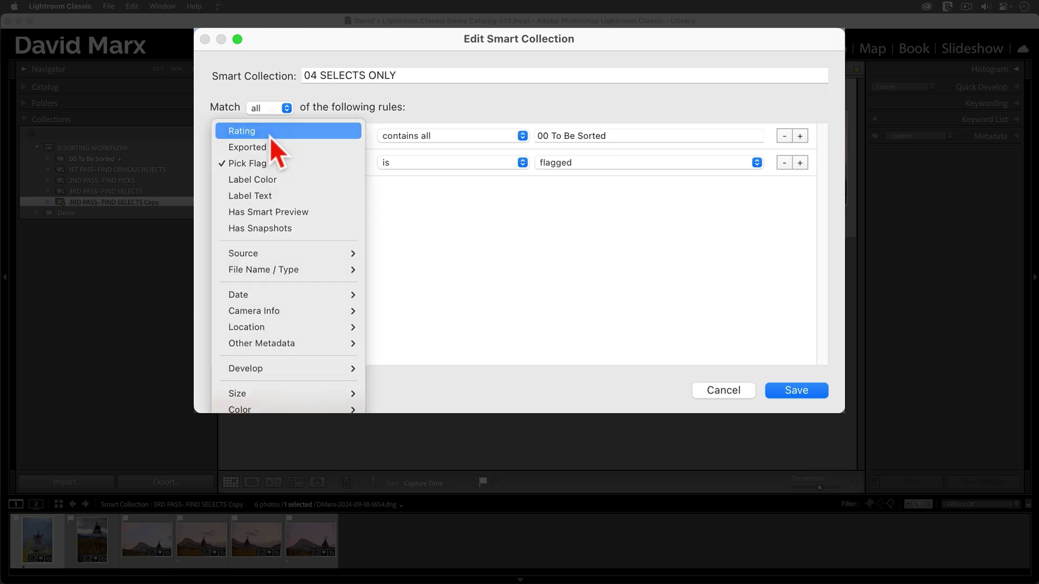
pyautogui.click(271, 138)
pyautogui.click(539, 163)
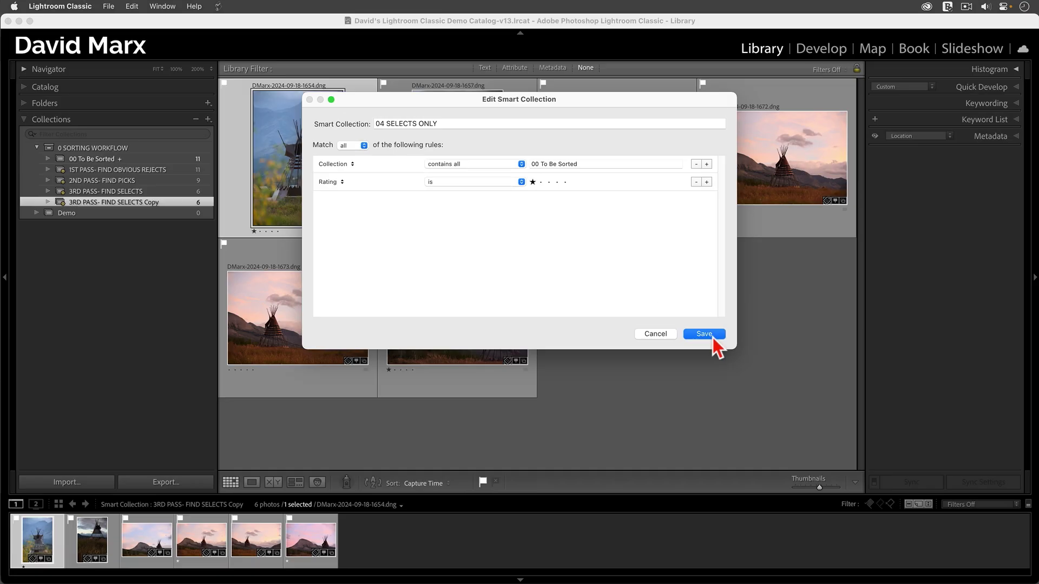
pyautogui.click(714, 340)
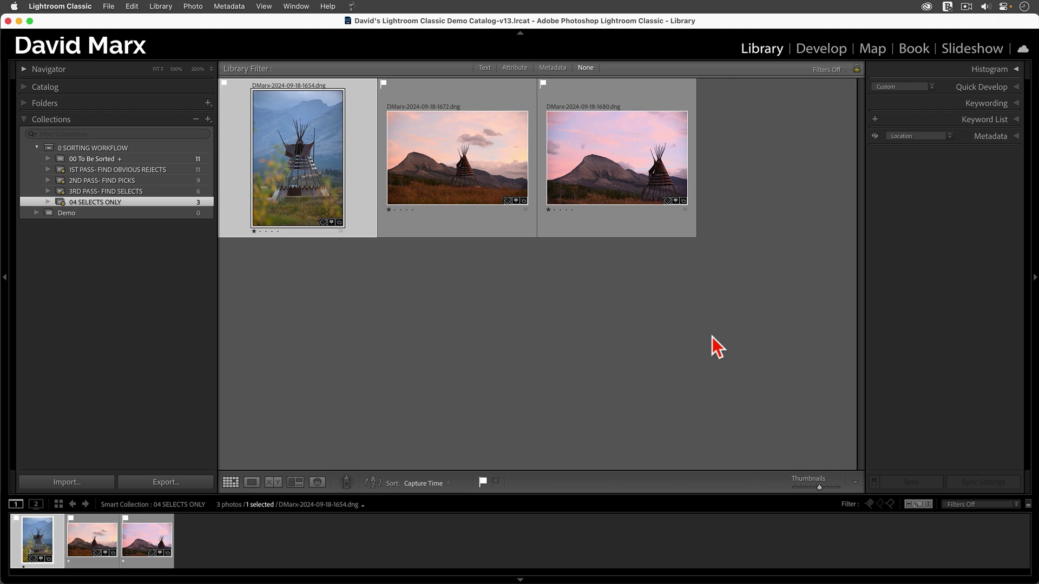
# - Duplicate 04 SELECTS ONLY and rename the copy to 05 REJECTS ONLY
pyautogui.rightClick(86, 204)
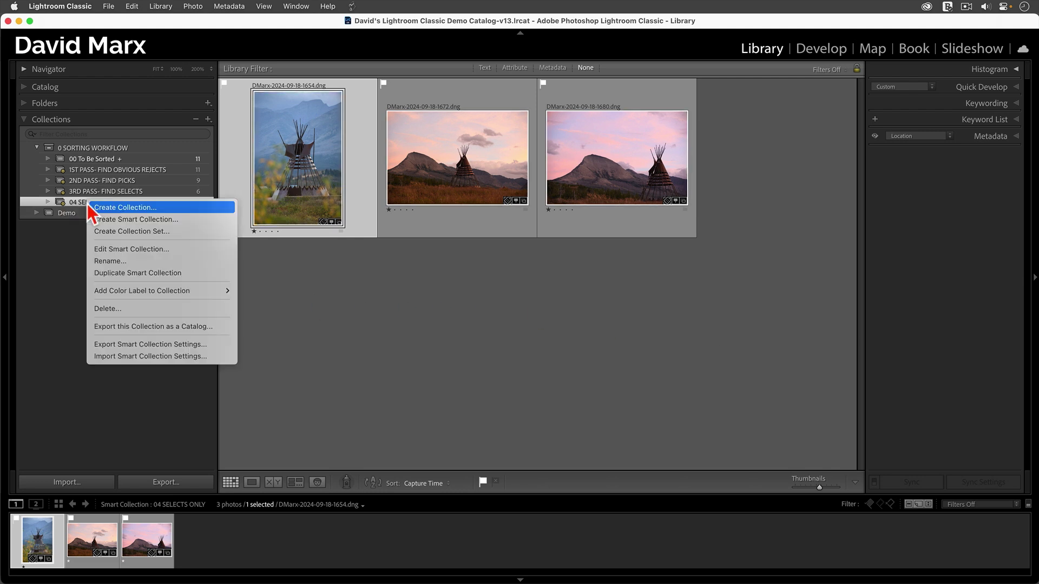
pyautogui.click(134, 274)
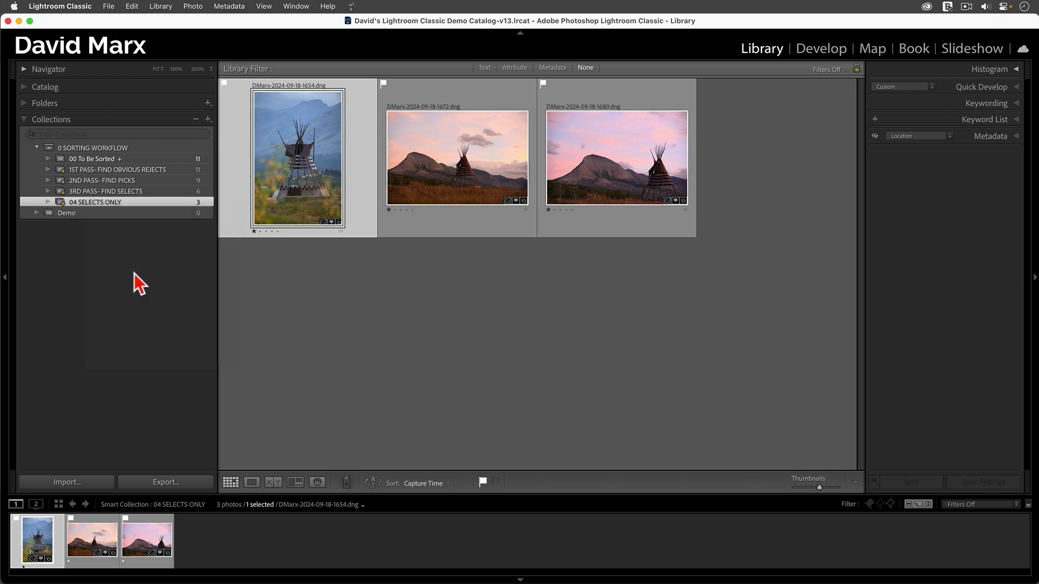
pyautogui.rightClick(112, 213)
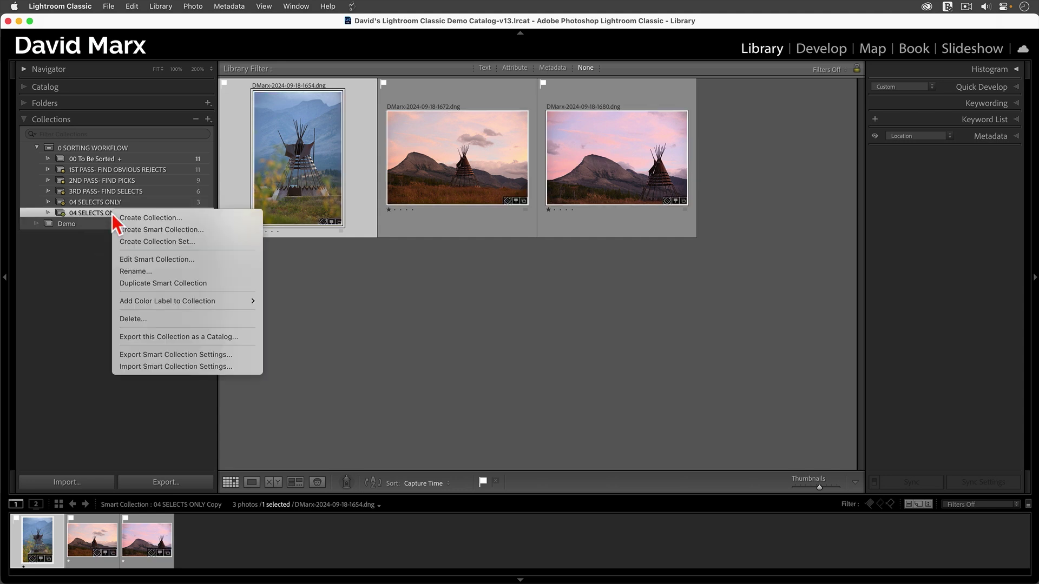
pyautogui.click(139, 258)
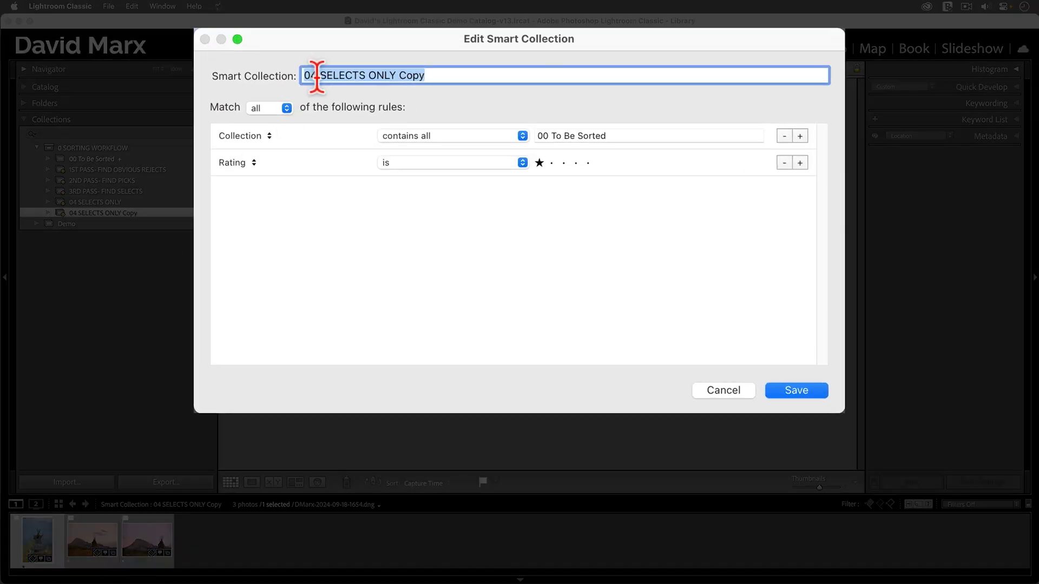
pyautogui.click(317, 76)
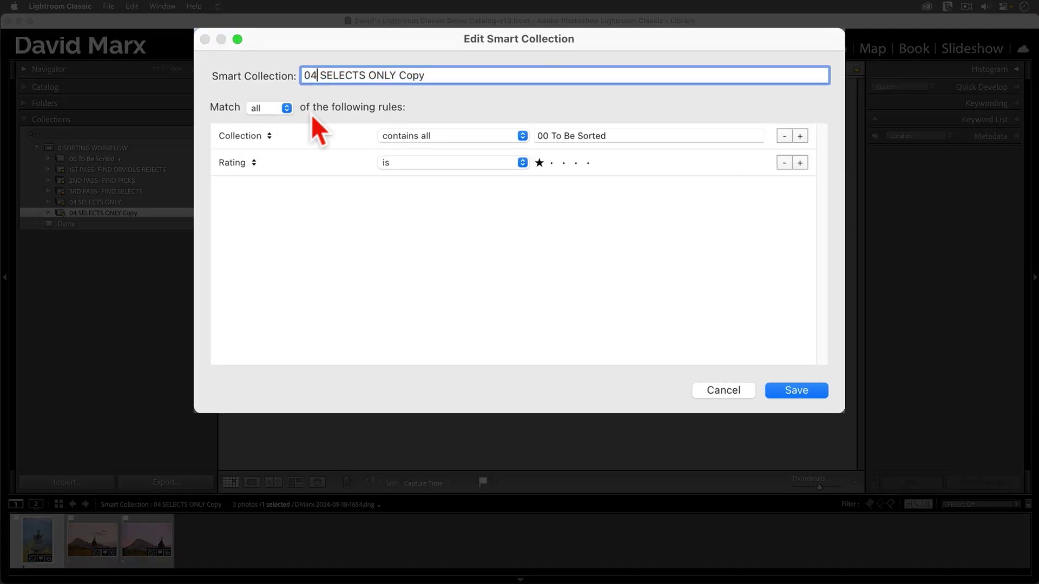
pyautogui.press('BackSpace')
pyautogui.write('5')
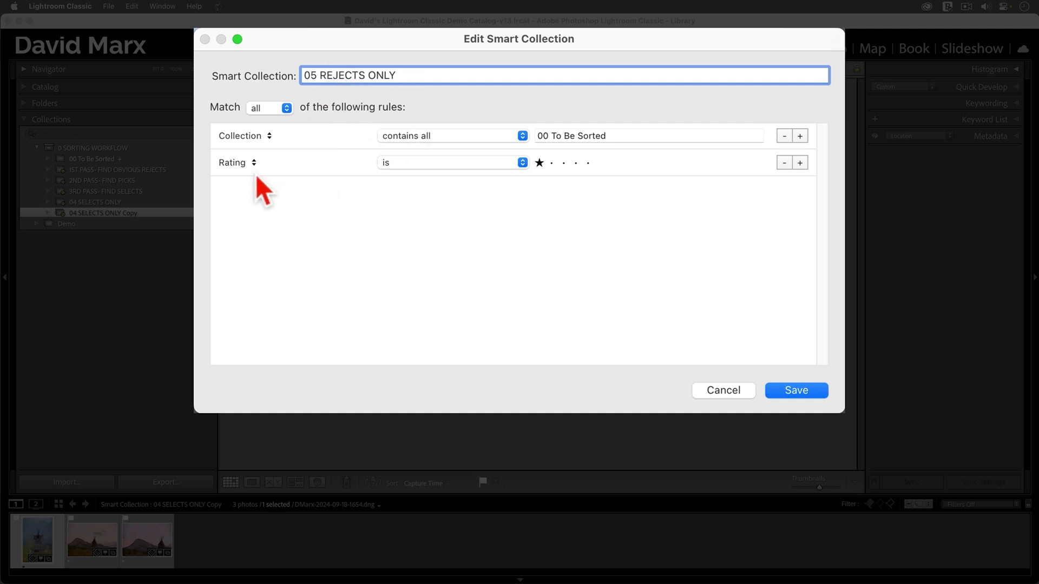
# - Change the second rule to Pick Flag is rejected and save the collection
pyautogui.click(254, 163)
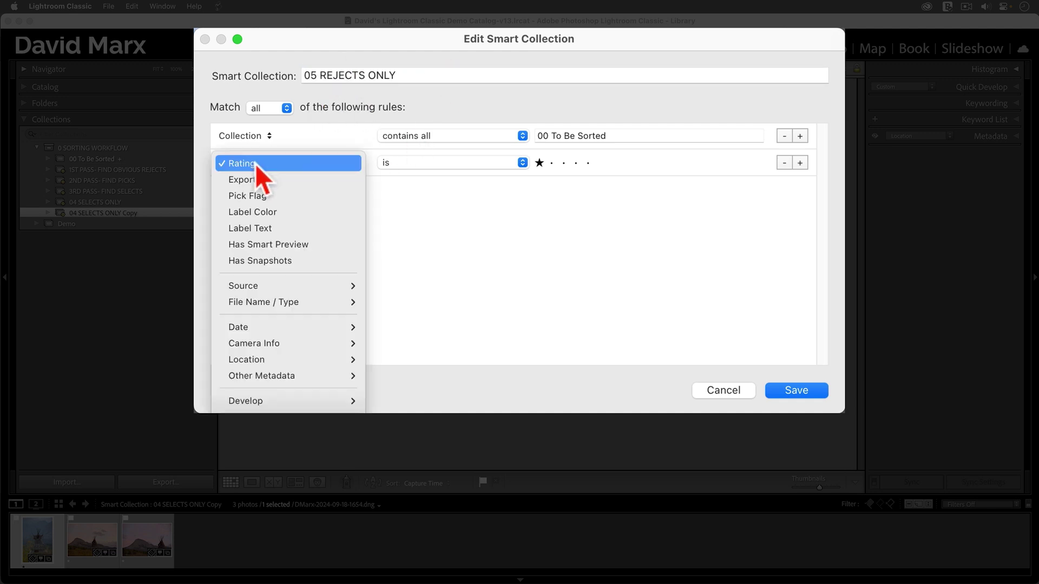
pyautogui.click(257, 196)
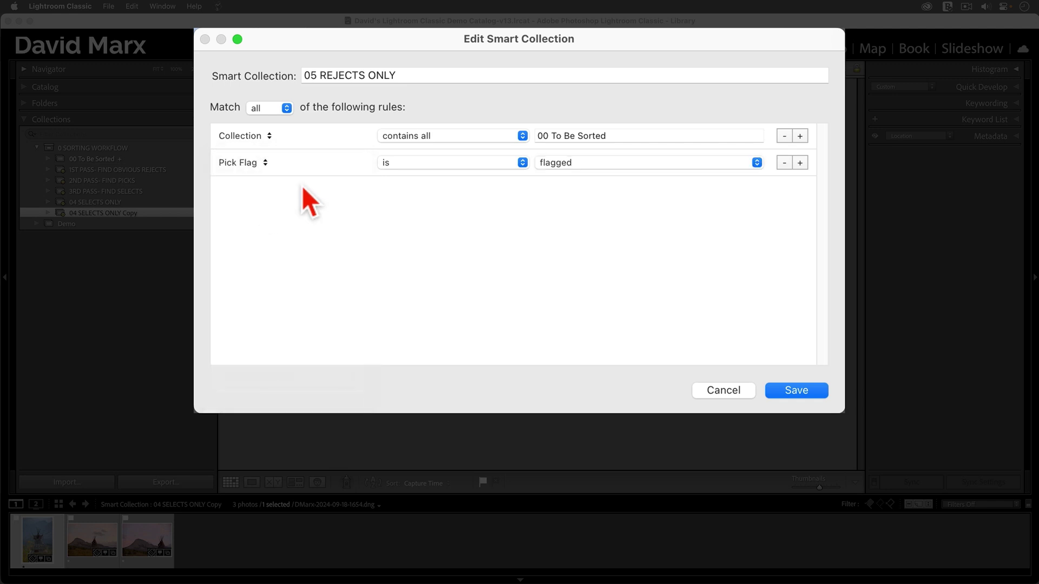
pyautogui.click(584, 162)
pyautogui.click(585, 197)
pyautogui.click(799, 391)
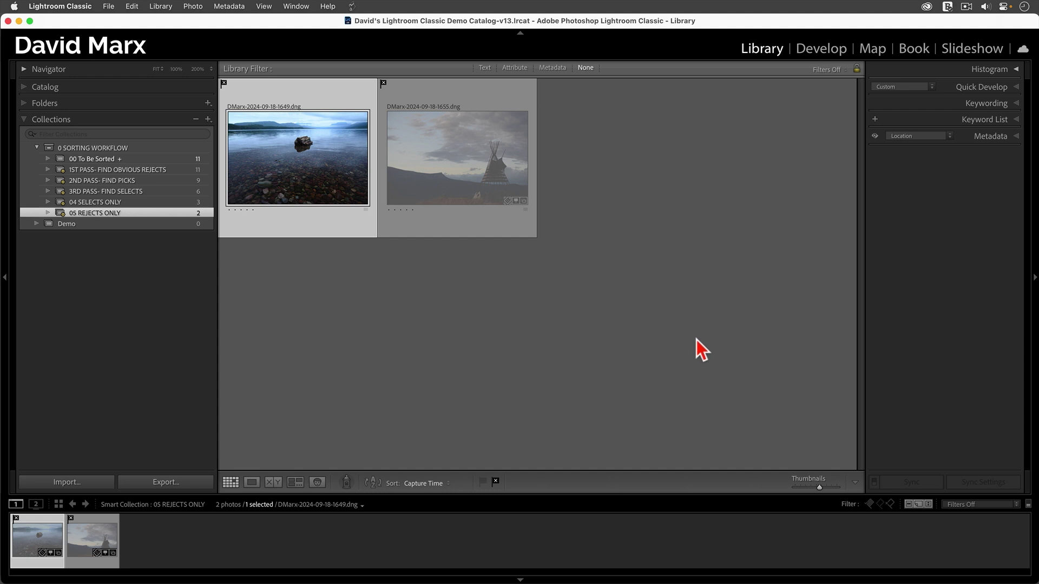
# - Clear the flags and star ratings from all 11 photos in 00 To Be Sorted
pyautogui.click(173, 160)
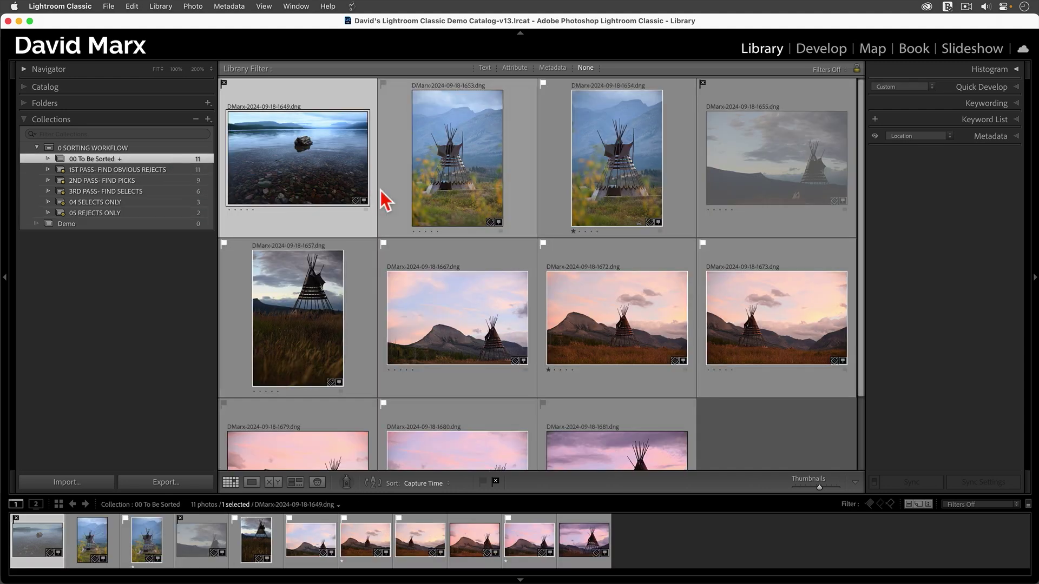
pyautogui.press('super+a')
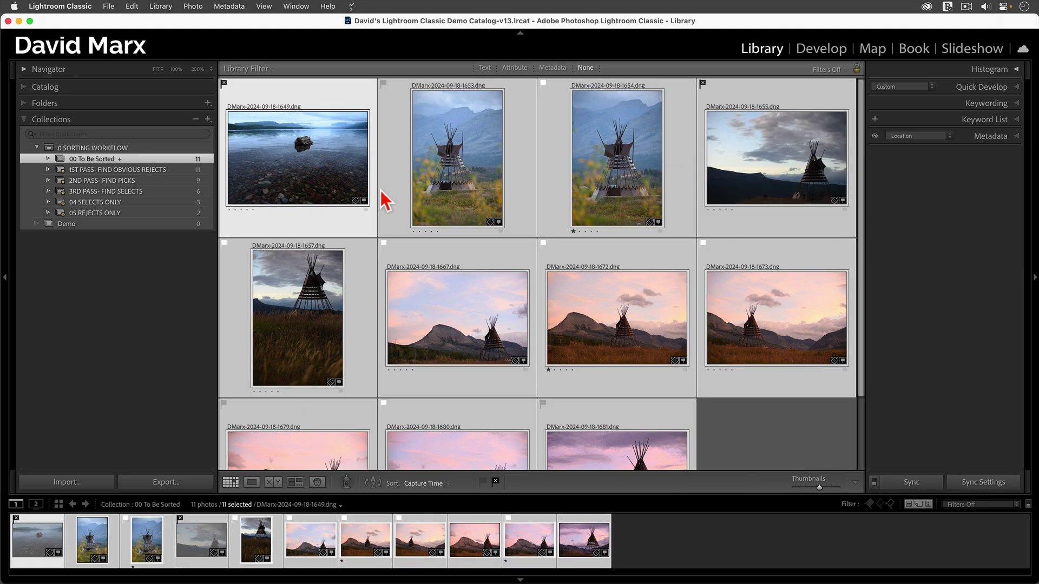
pyautogui.press('u')
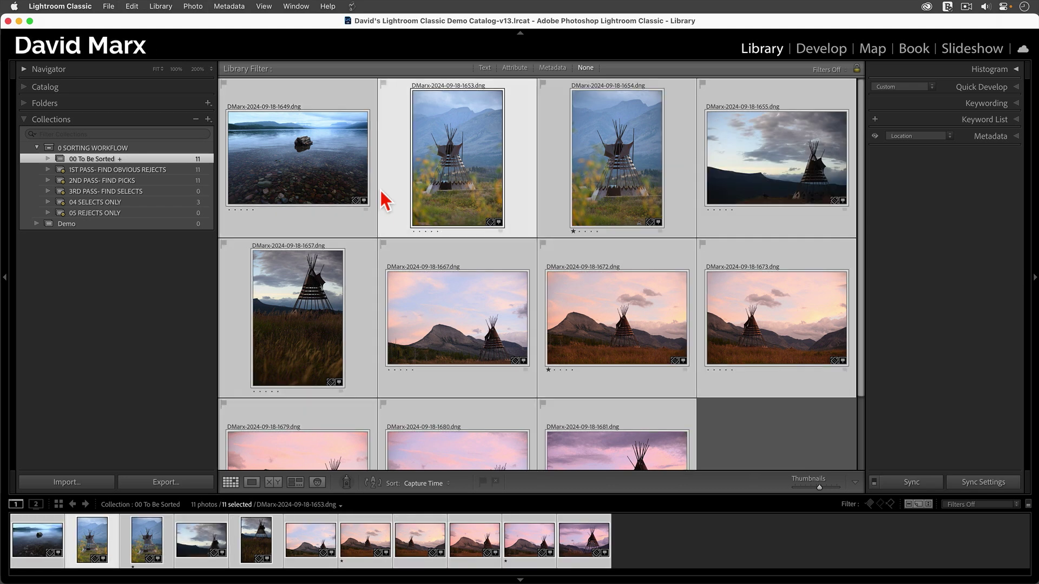
pyautogui.press('0')
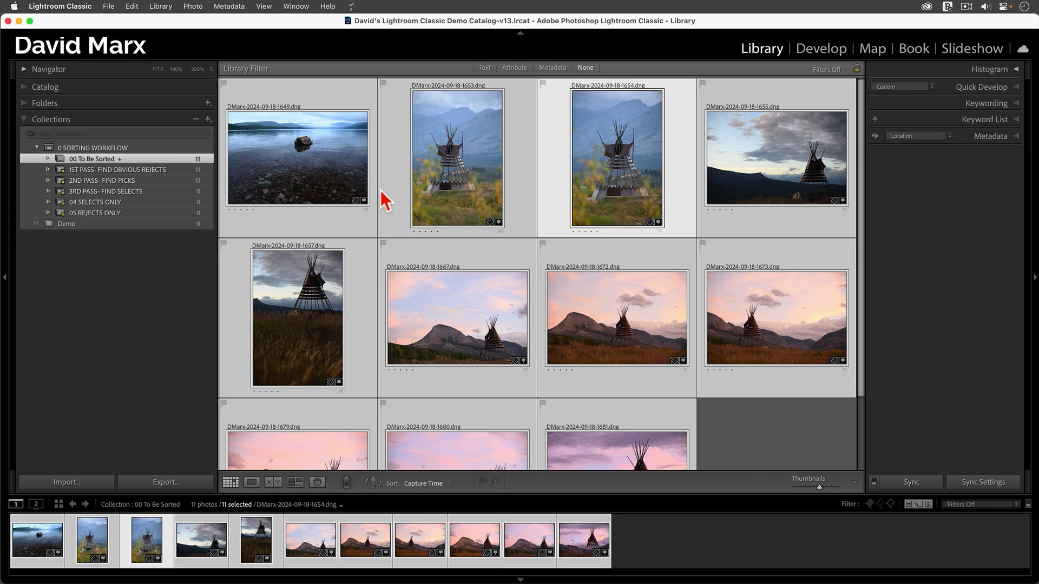
# - In 1ST PASS- FIND OBVIOUS REJECTS, mark photos 1657 and 1655 as rejected
pyautogui.click(153, 171)
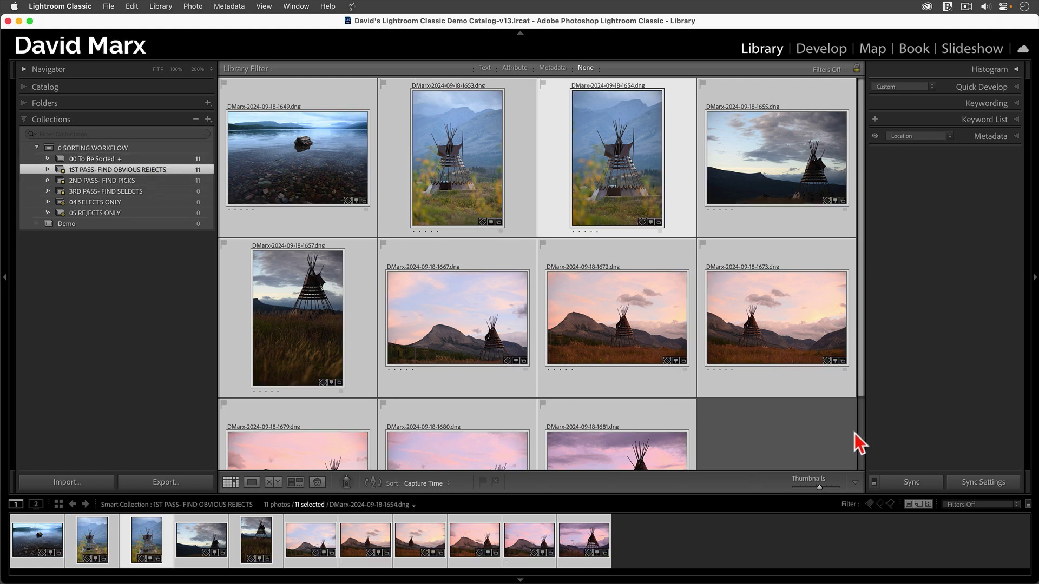
pyautogui.click(782, 434)
pyautogui.click(315, 294)
pyautogui.press('x')
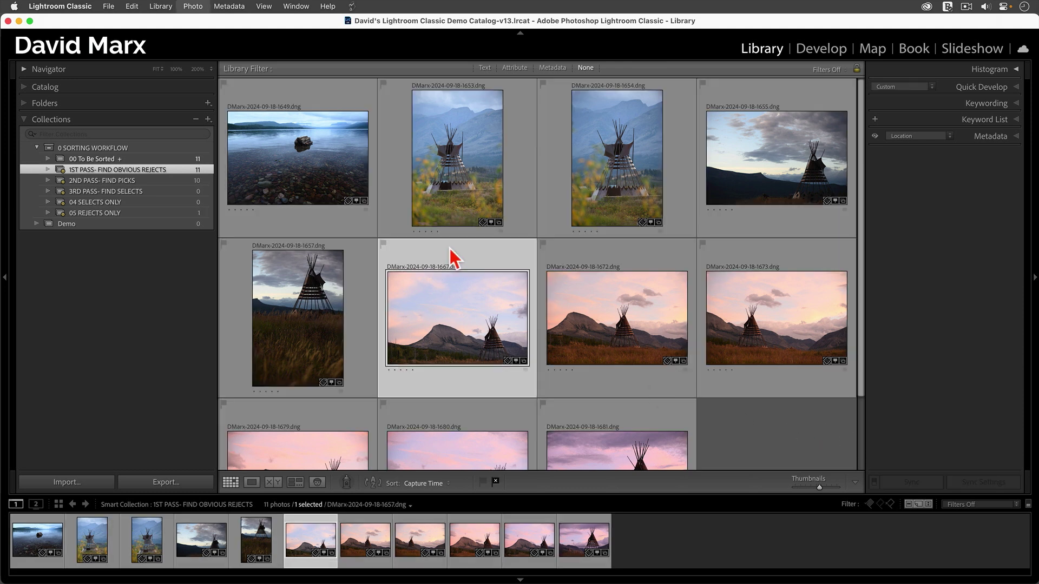
pyautogui.click(750, 179)
pyautogui.press('x')
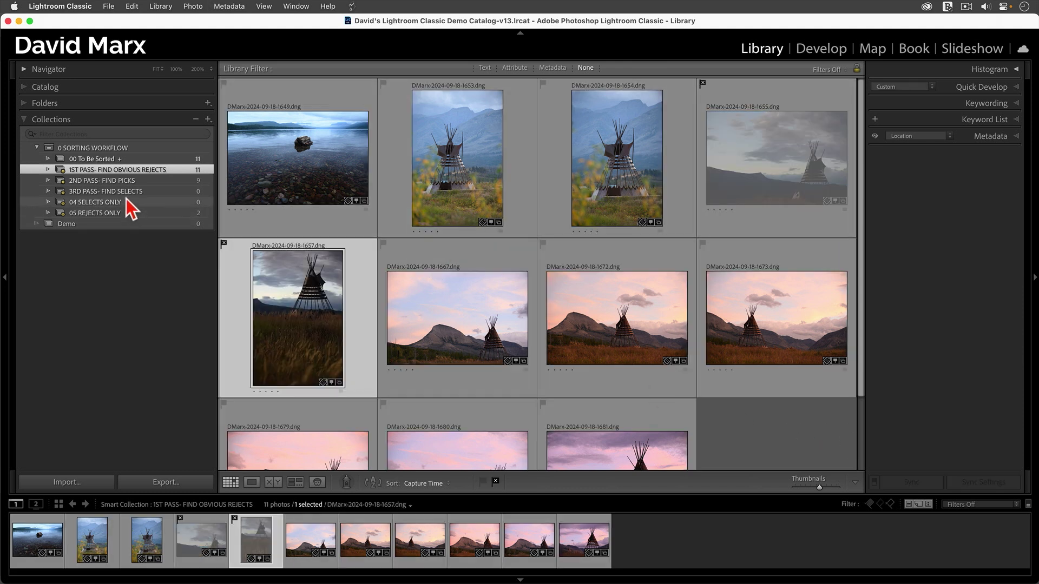
# - Flag photos 1653 and 1679 as picks, rate 1653 one star, and view 04 SELECTS ONLY
pyautogui.click(129, 182)
pyautogui.click(444, 179)
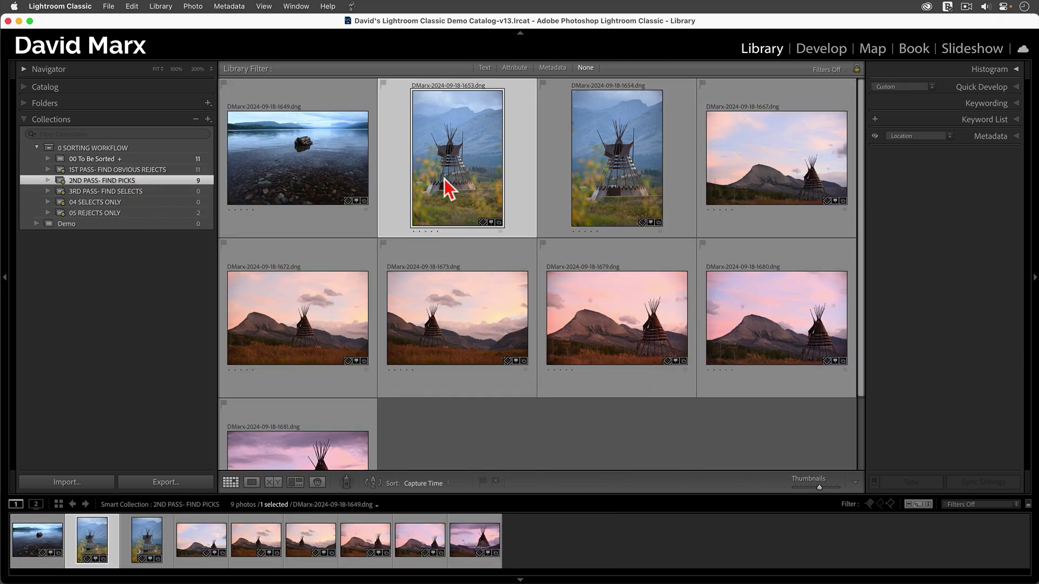
pyautogui.press('p')
pyautogui.click(585, 337)
pyautogui.press('p')
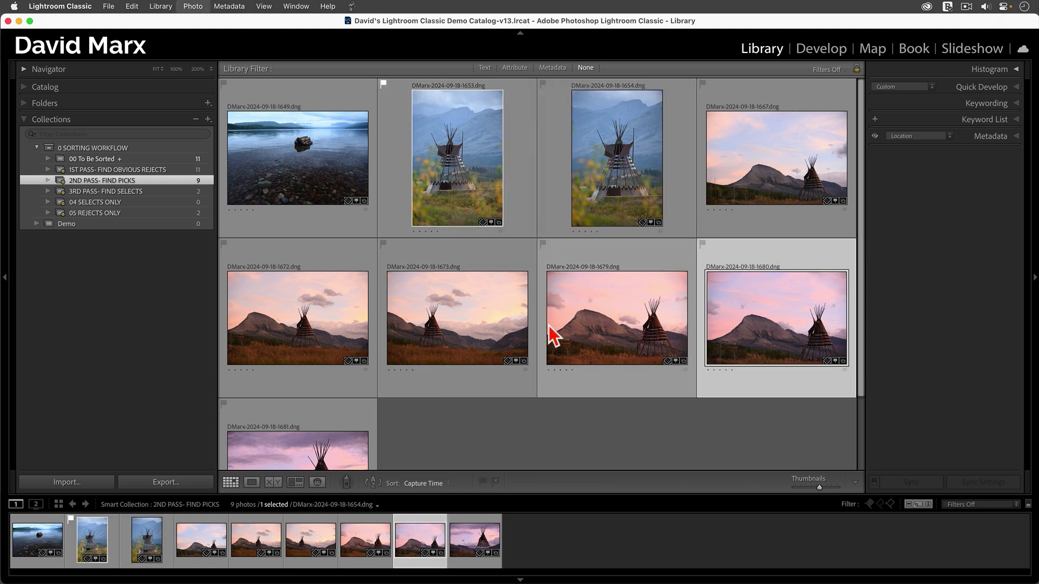
pyautogui.click(166, 194)
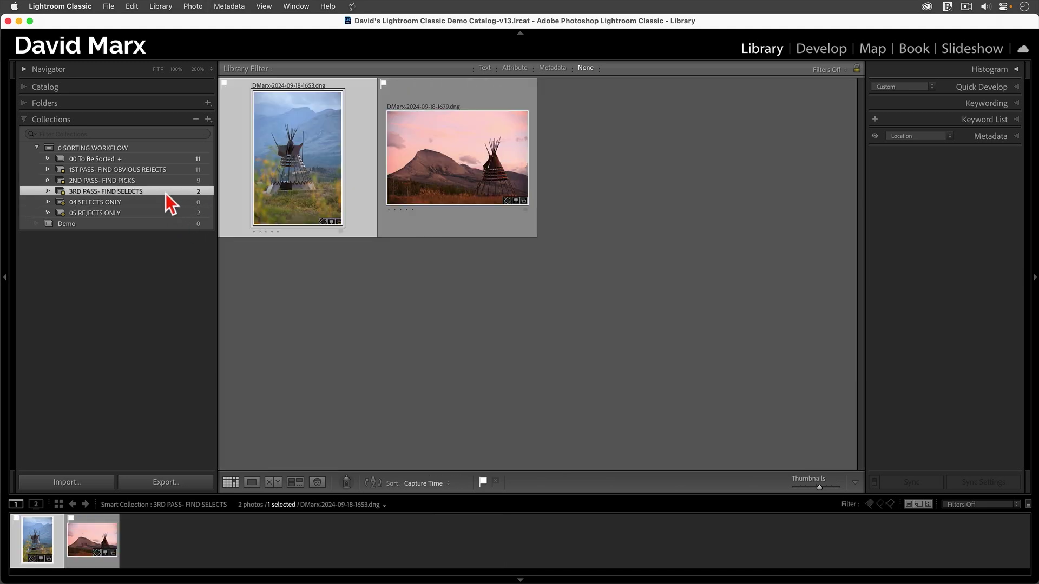
pyautogui.press('1')
pyautogui.click(175, 203)
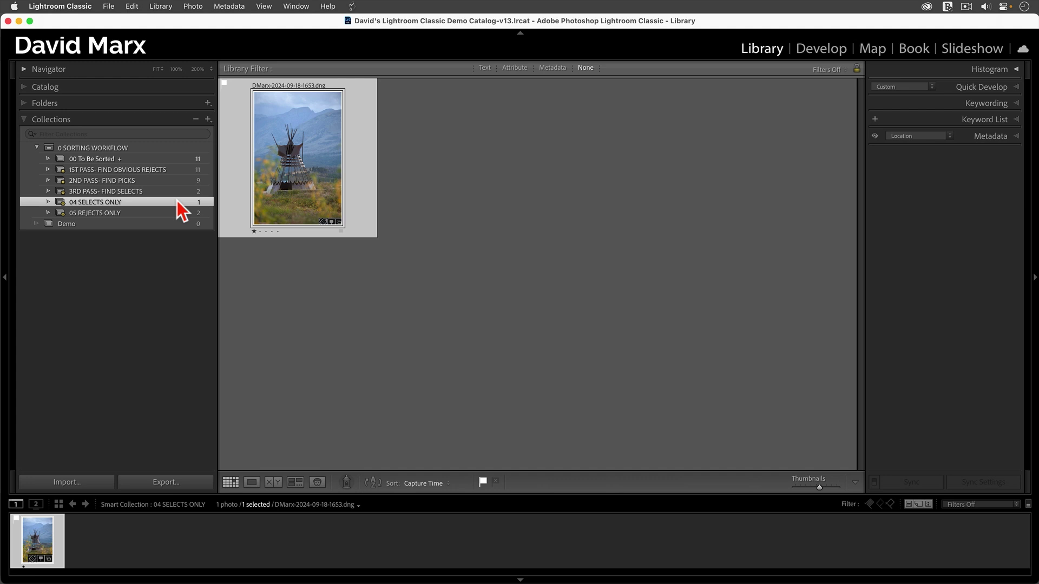
# - Show All Photographs, then browse the 11 photos in the 2024-09-18 folder
pyautogui.keyDown('super'); pyautogui.click(177, 201); pyautogui.keyUp('super')
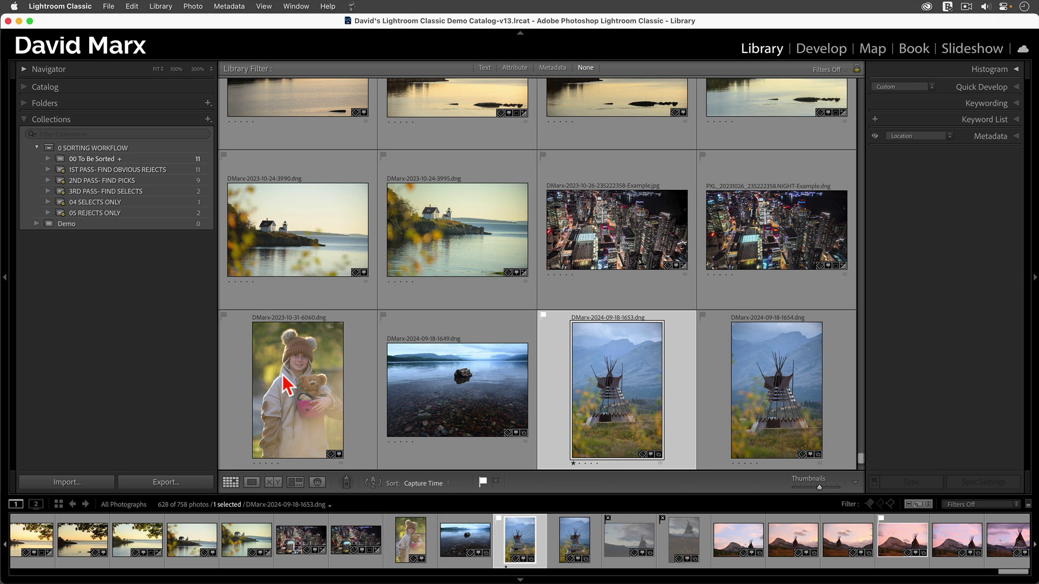
pyautogui.click(25, 108)
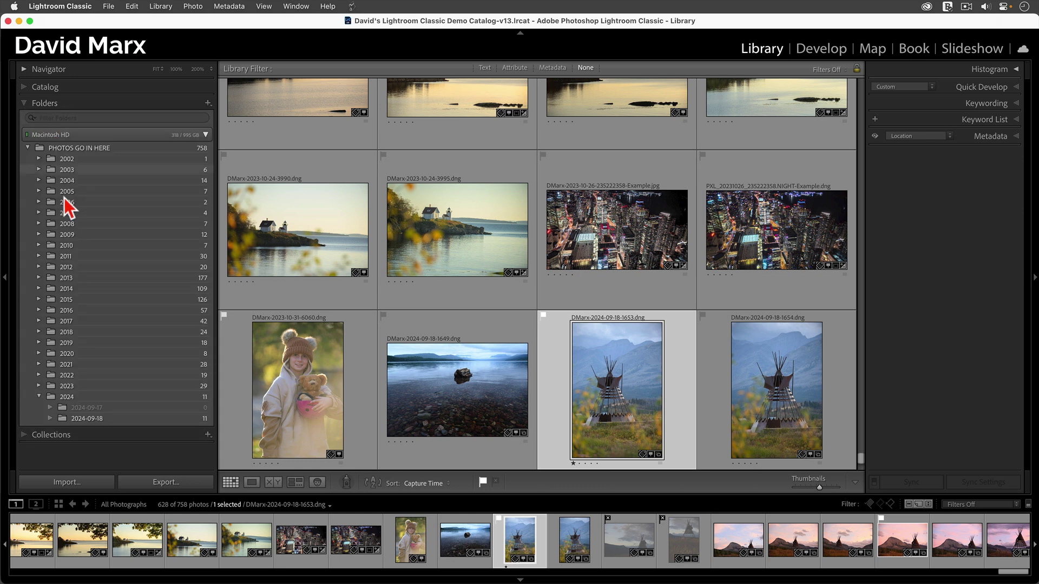
pyautogui.click(80, 418)
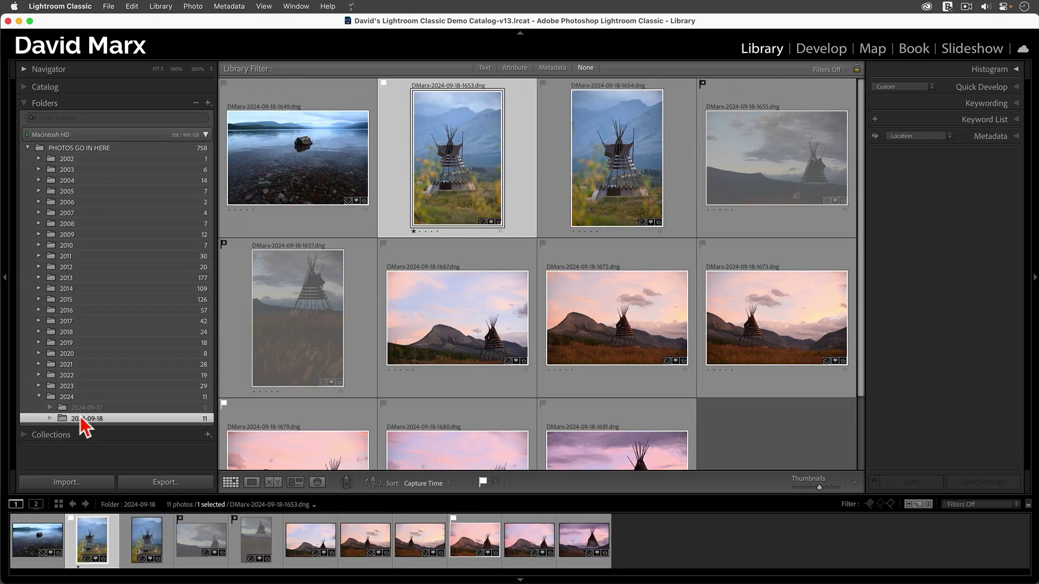